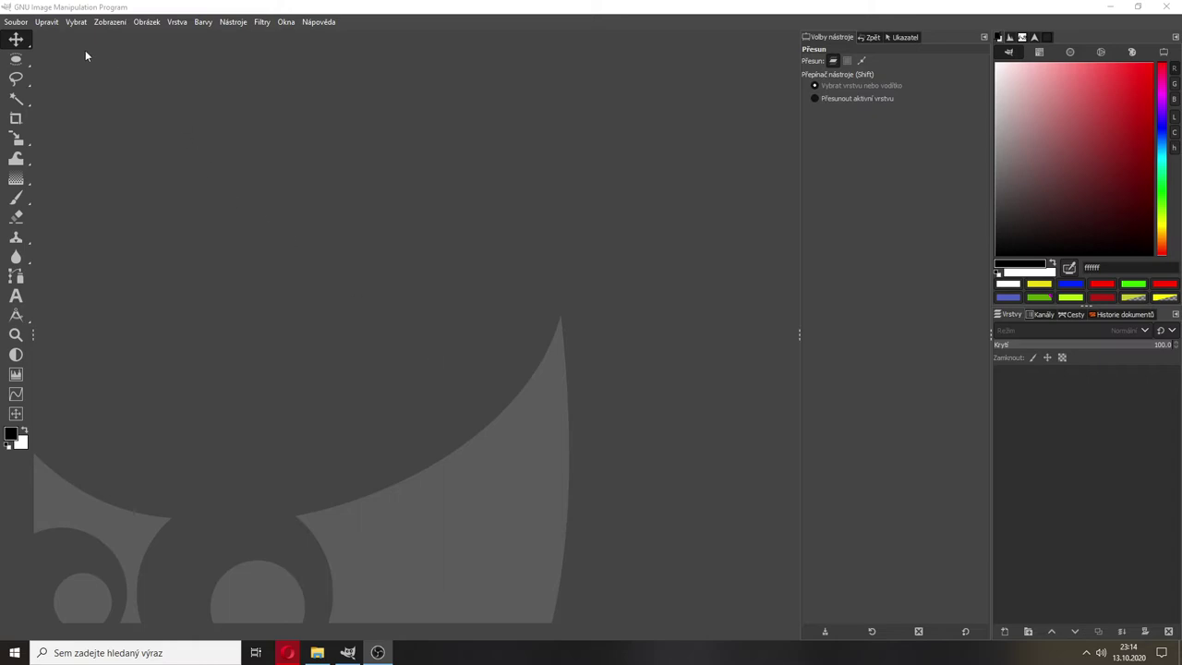
Create a new image from the A4 (300ppi) template.
click(19, 22)
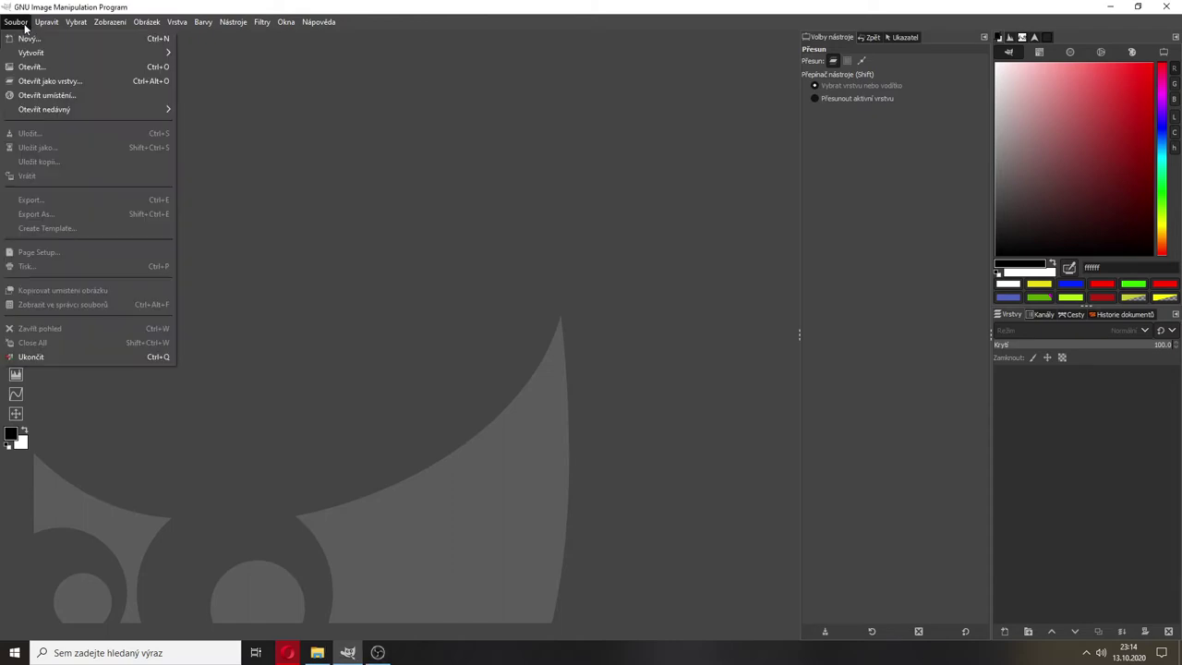
click(28, 39)
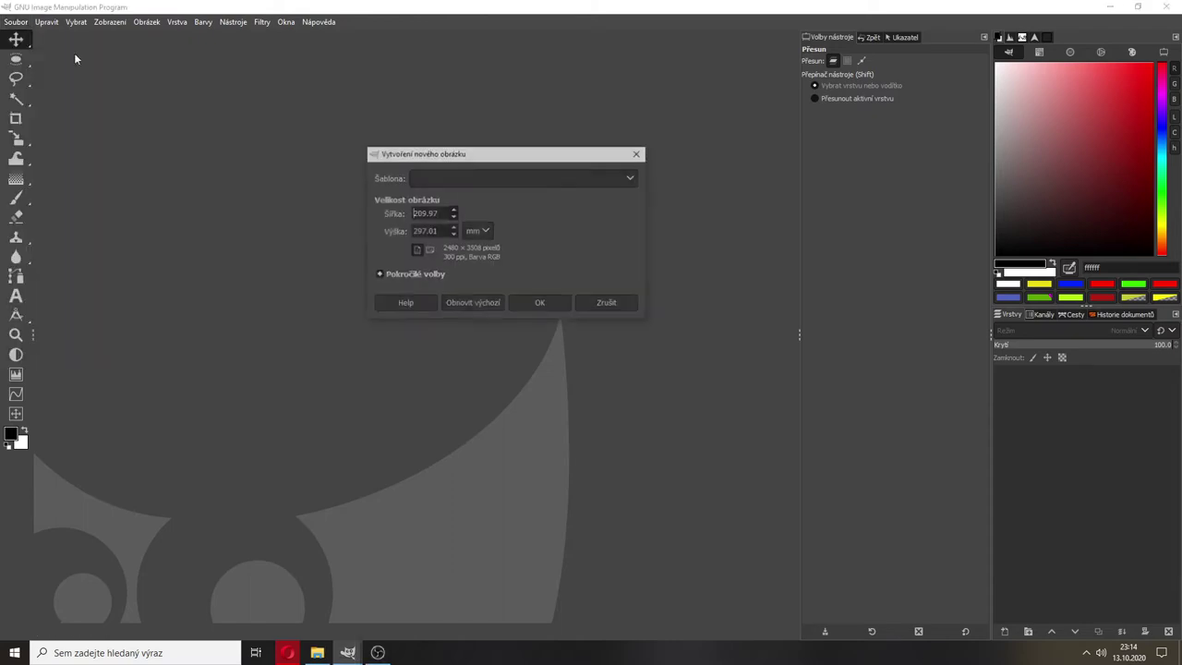
click(471, 178)
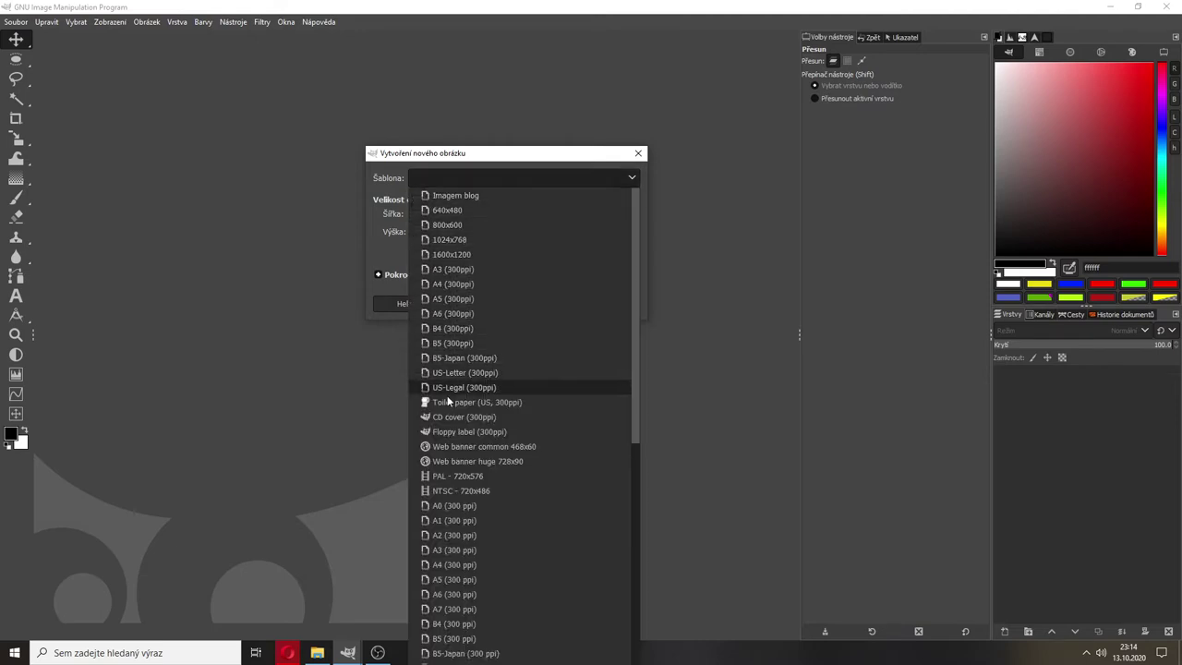
click(449, 268)
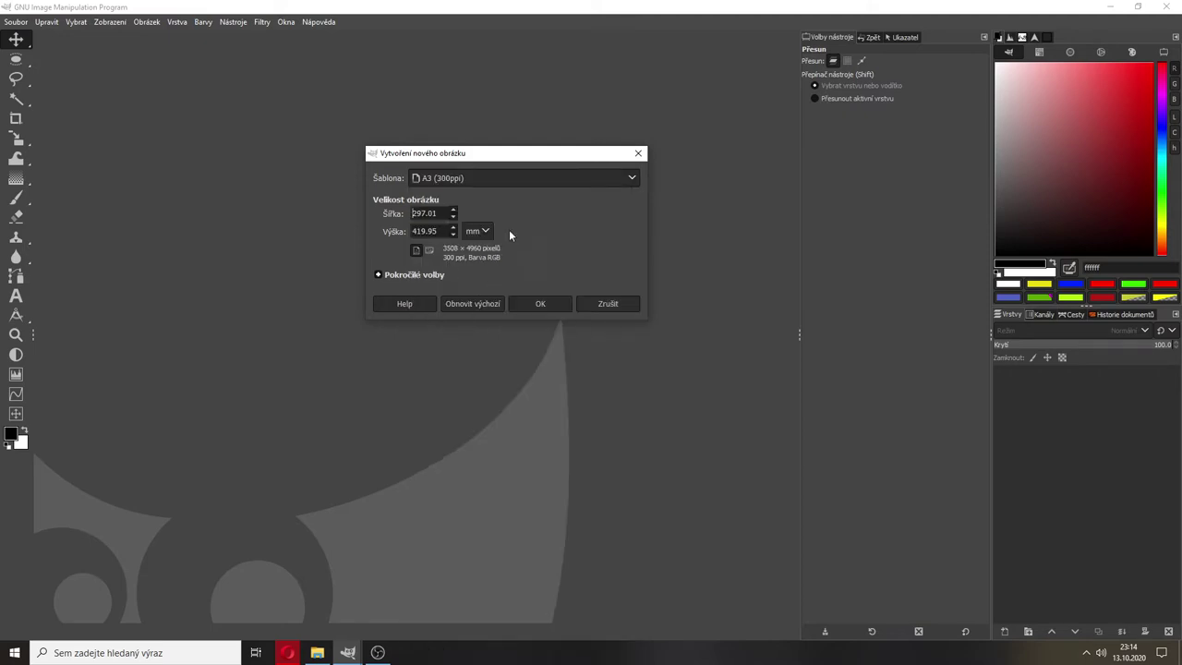
click(474, 178)
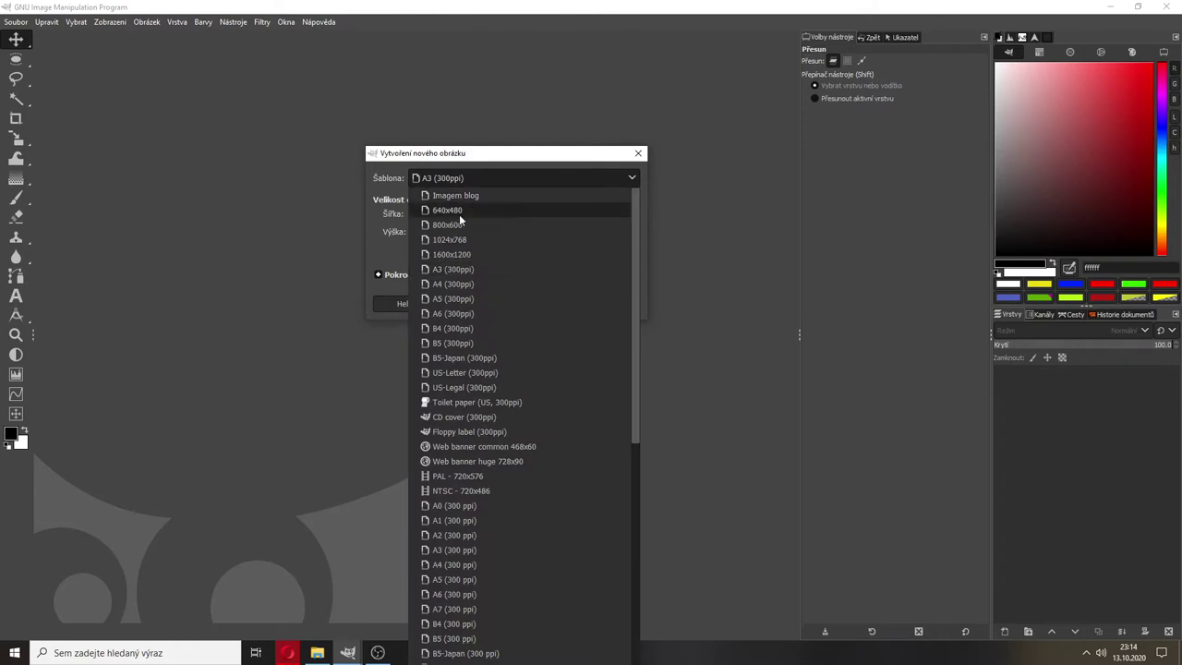
click(448, 285)
click(536, 303)
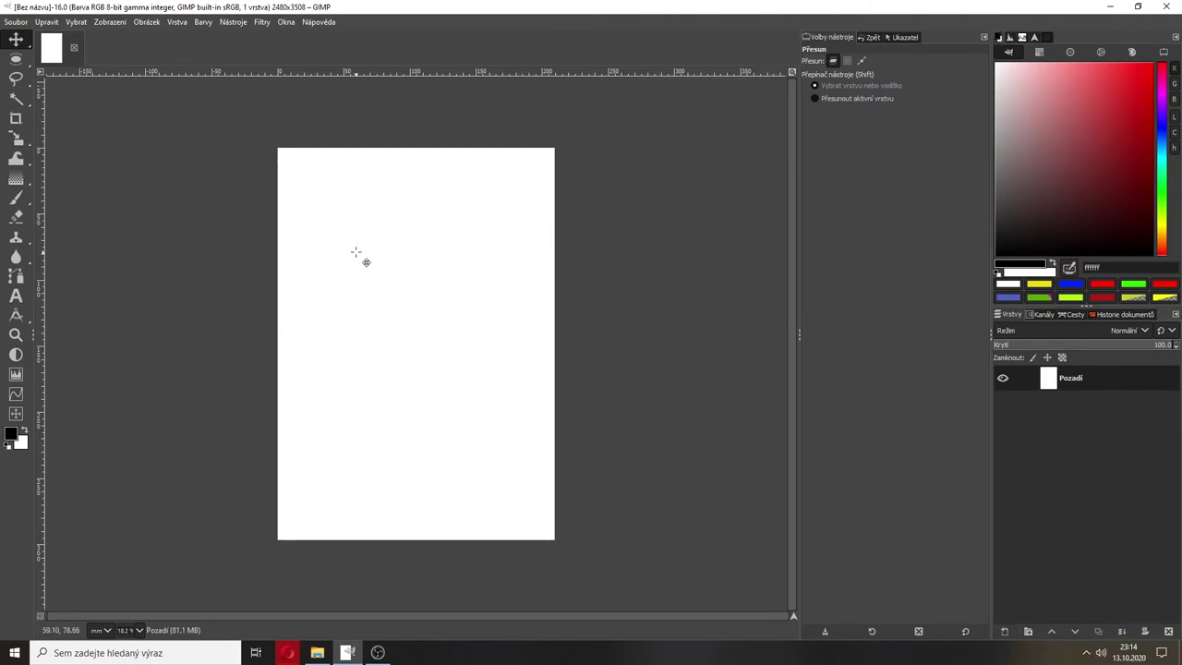
Add two new full-size layers filled with transparency above the Pozadí layer.
click(1006, 633)
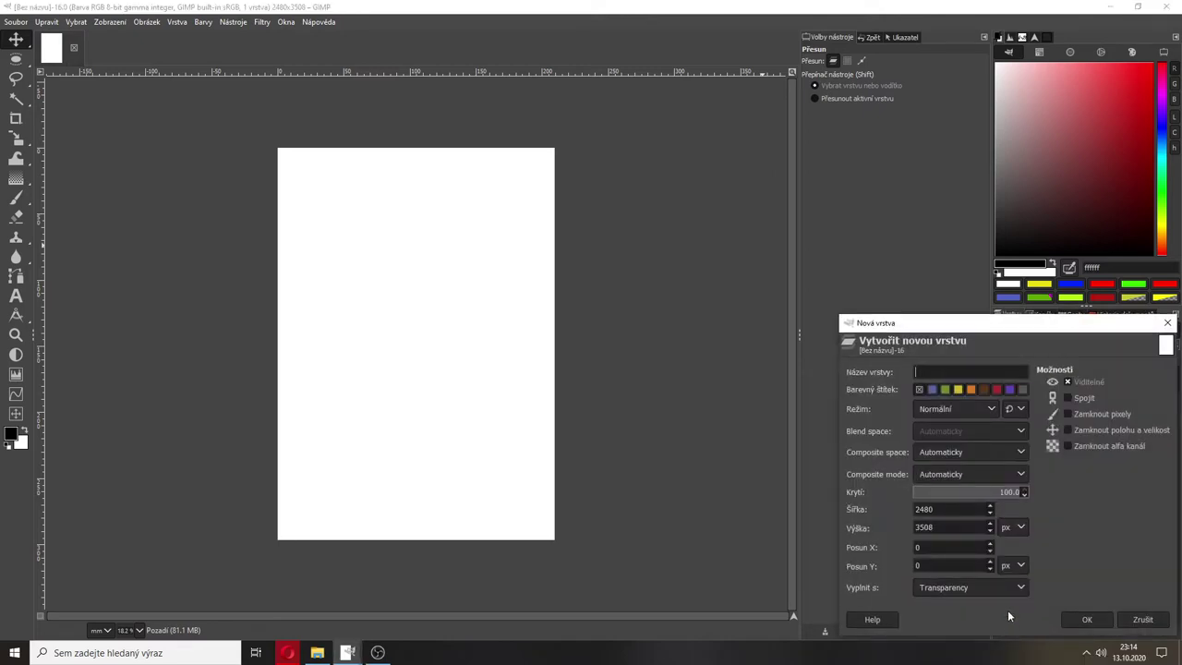
drag(944, 328, 755, 210)
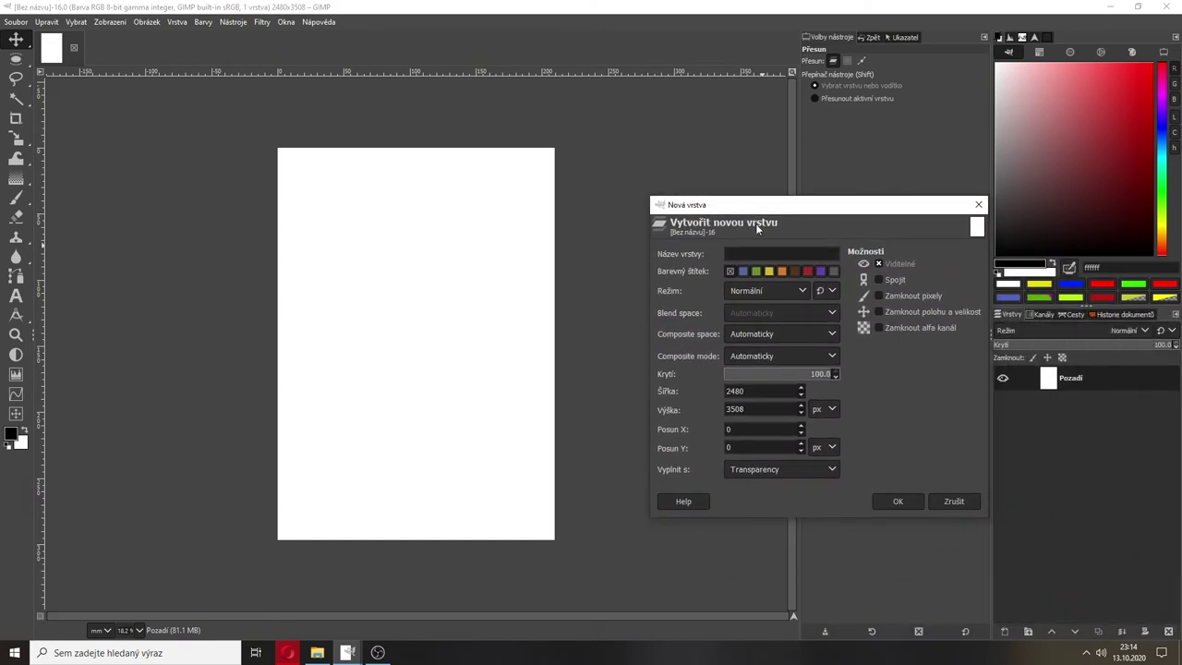
click(750, 471)
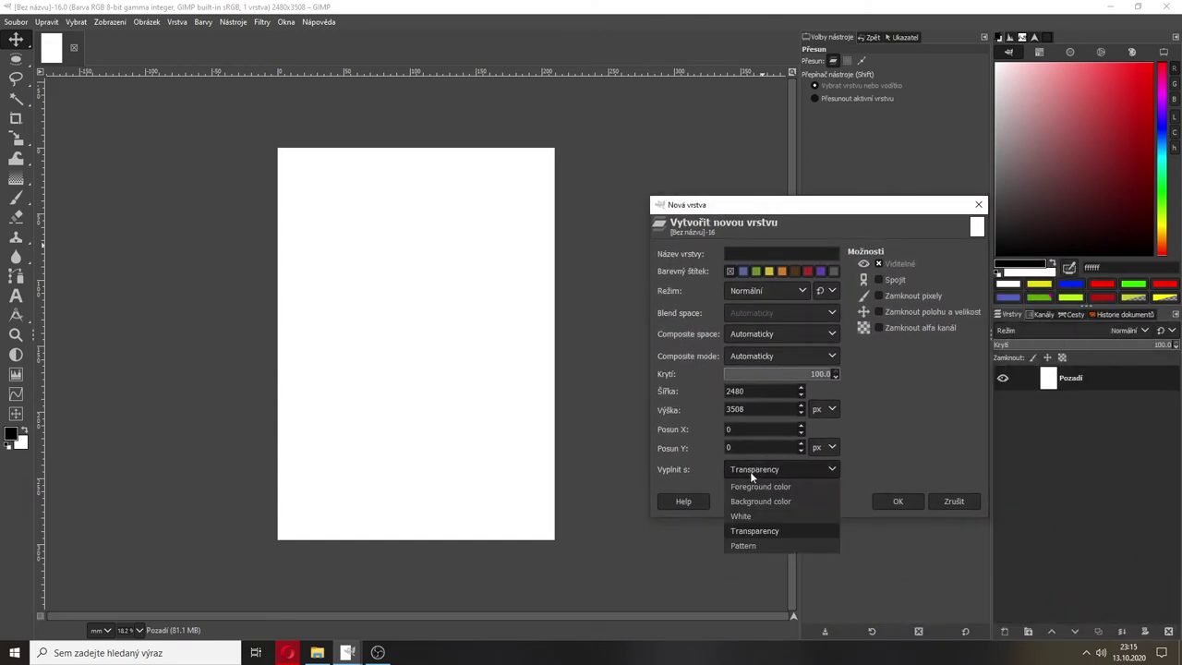
click(759, 530)
click(894, 502)
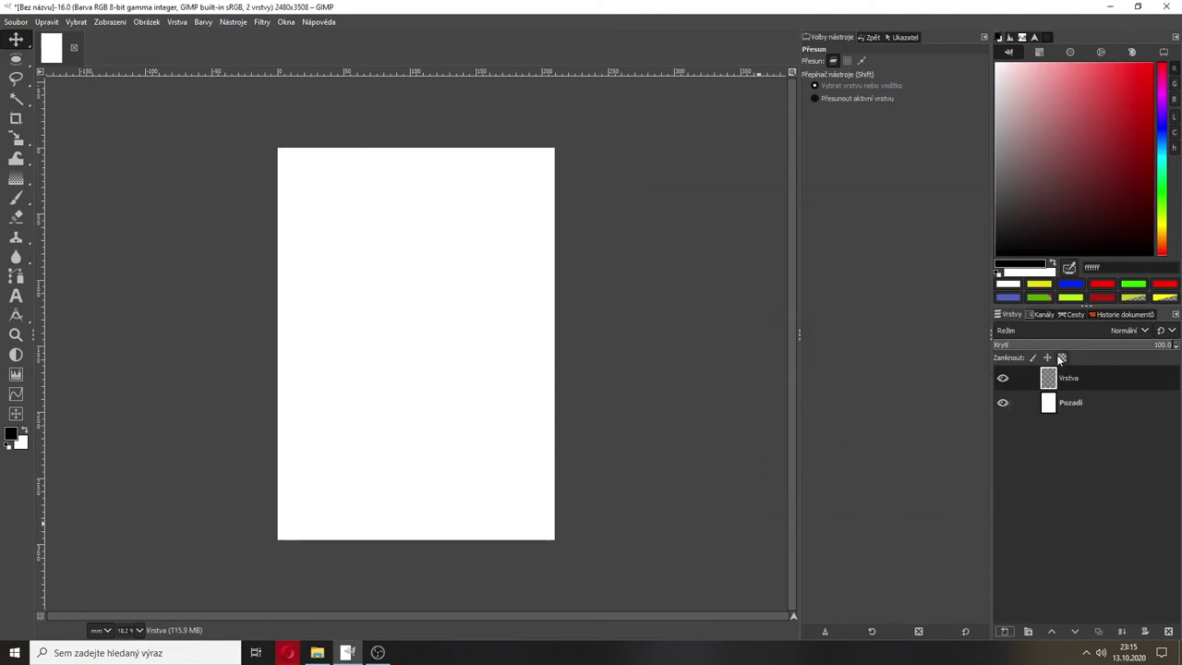
click(1004, 632)
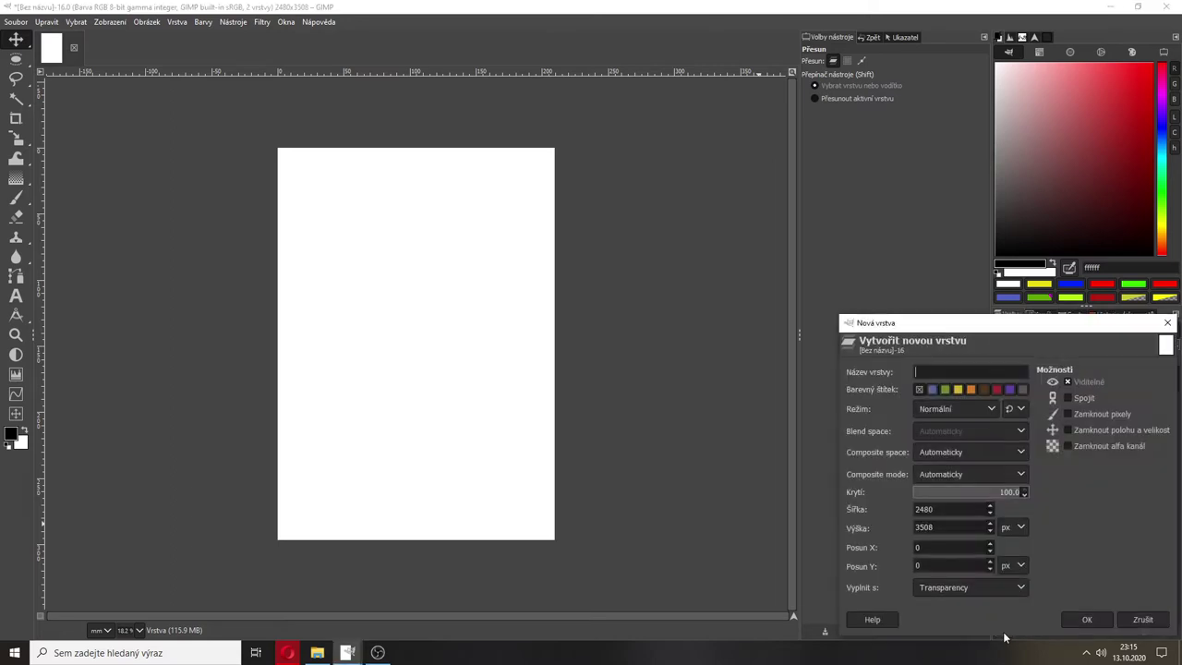
click(1076, 625)
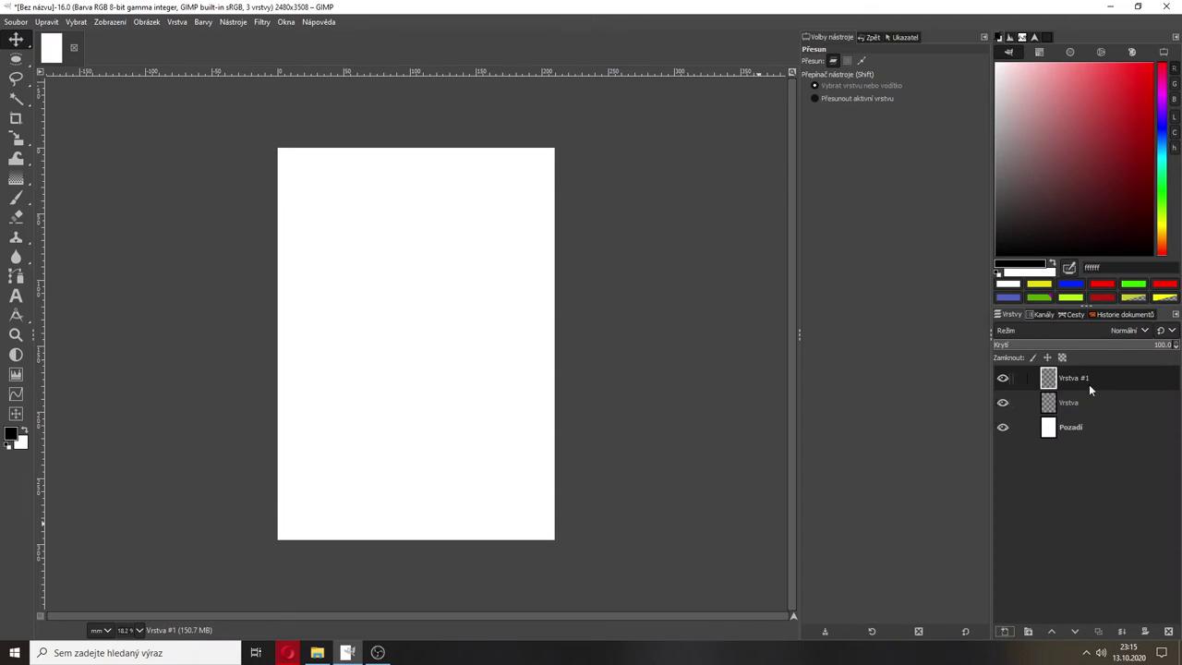
Hide the Vrstva and Pozadí layers so that only Vrstva #1 is shown.
click(1004, 402)
click(1005, 428)
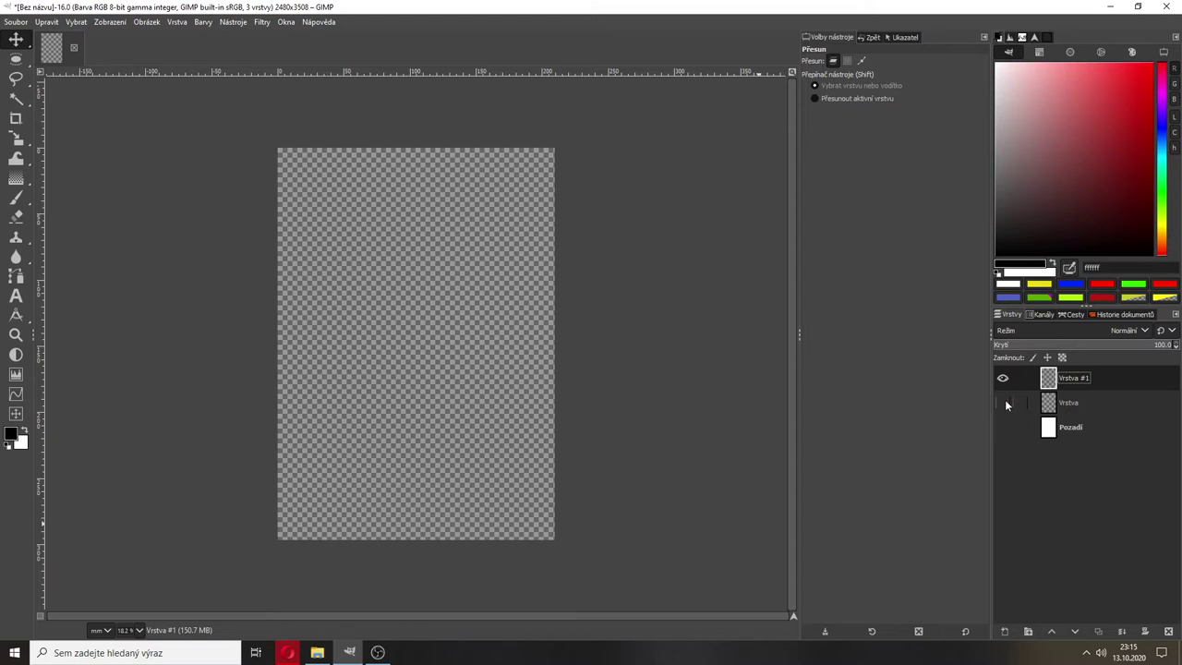
click(1003, 402)
click(1000, 402)
Set the foreground colour to red (ff0000) and fill the Vrstva #1 layer with it using Bucket Fill.
click(22, 178)
mouse_move(22, 180)
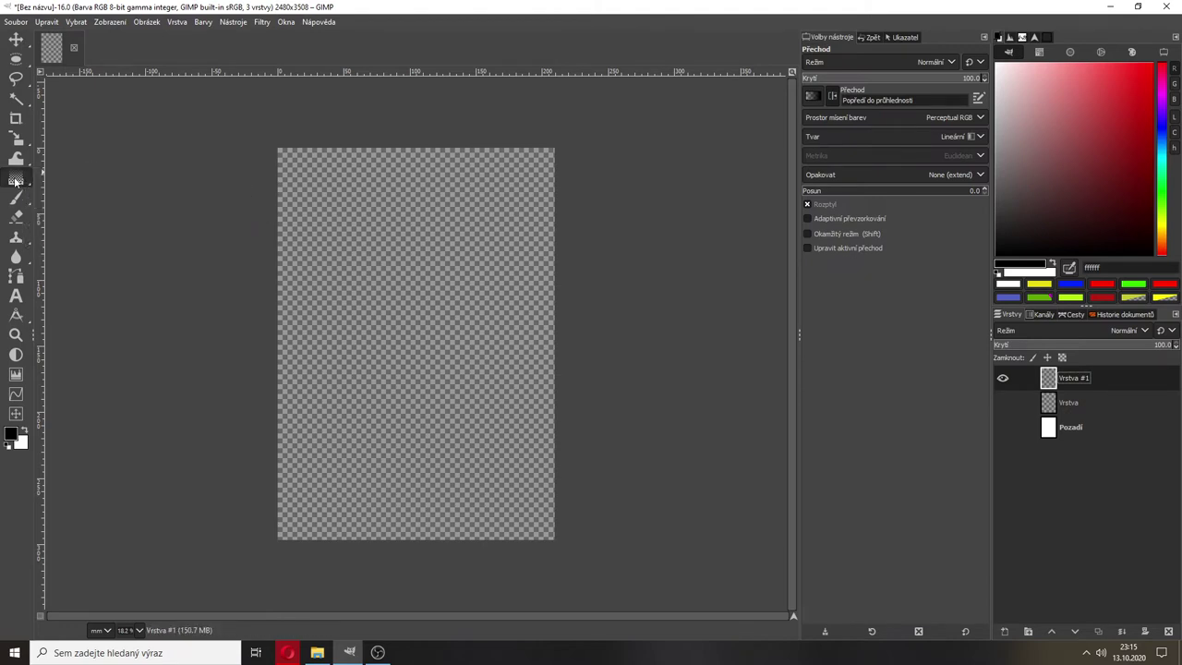
click(71, 178)
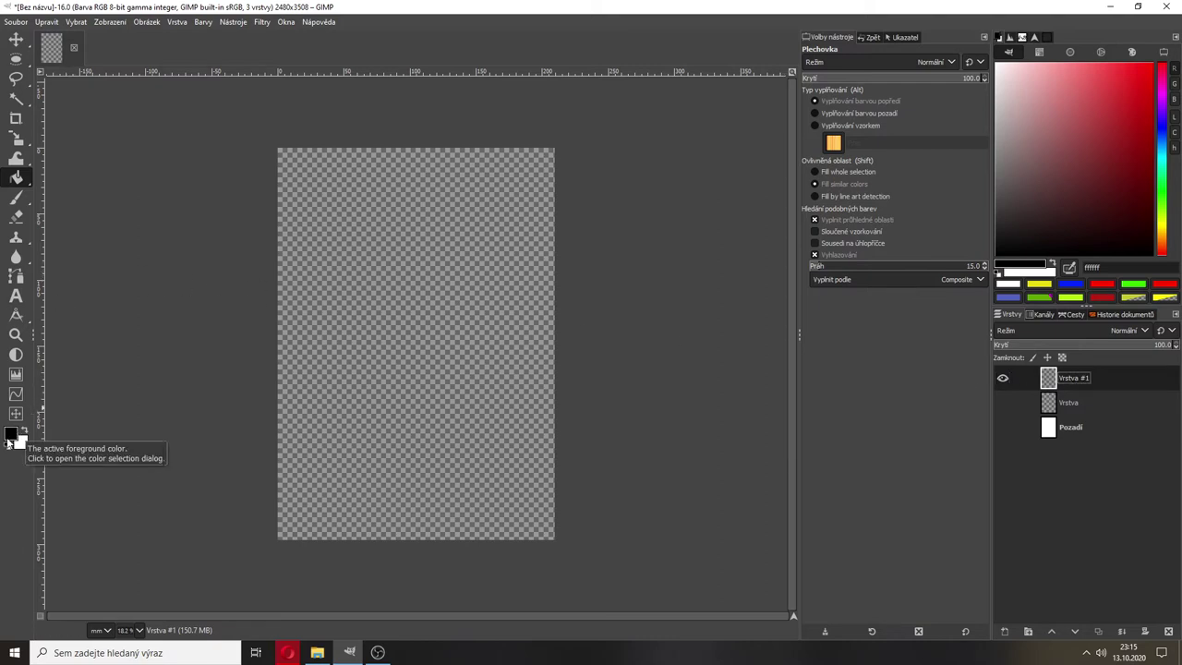
click(12, 434)
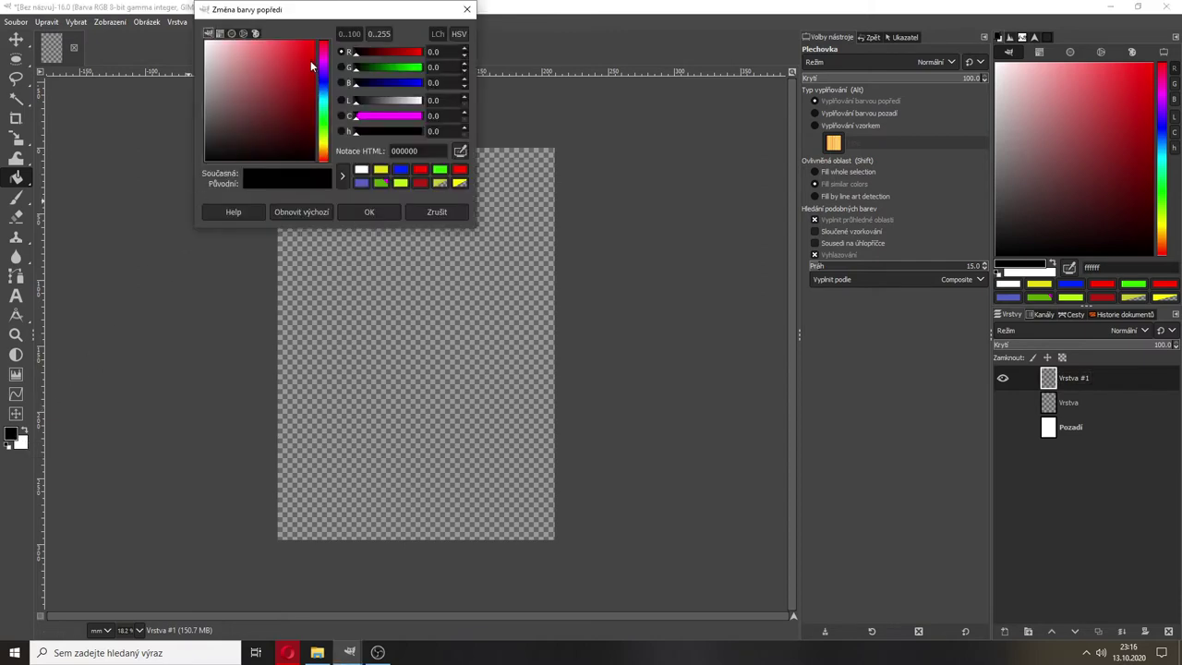
drag(314, 63, 340, 46)
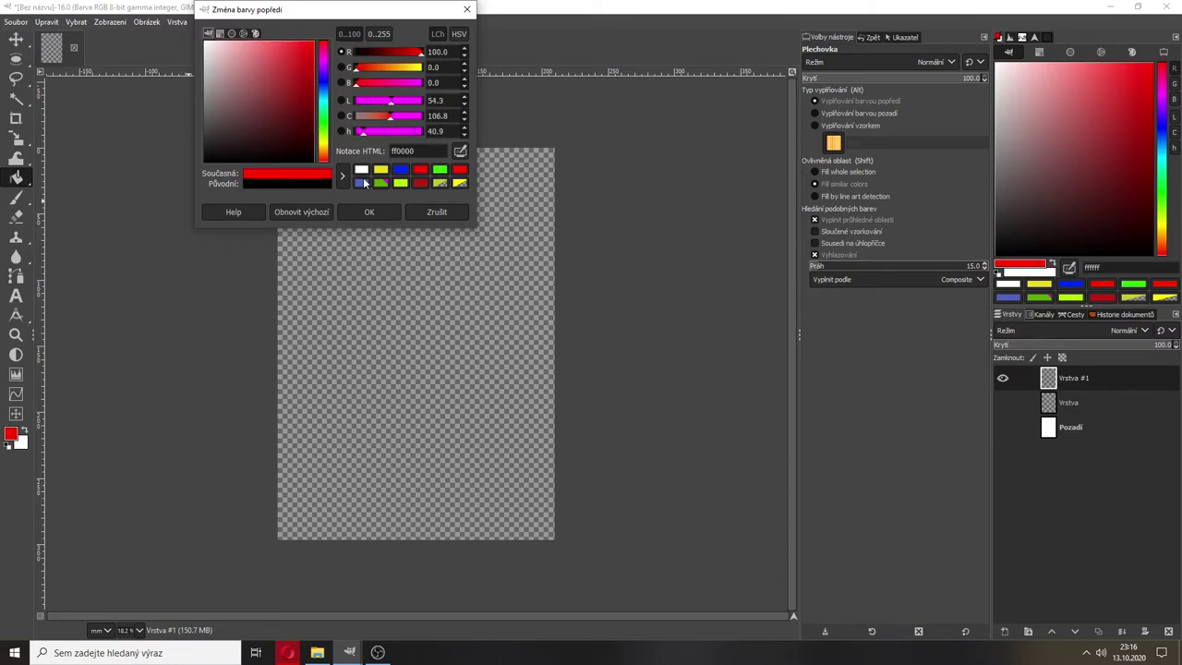
click(369, 212)
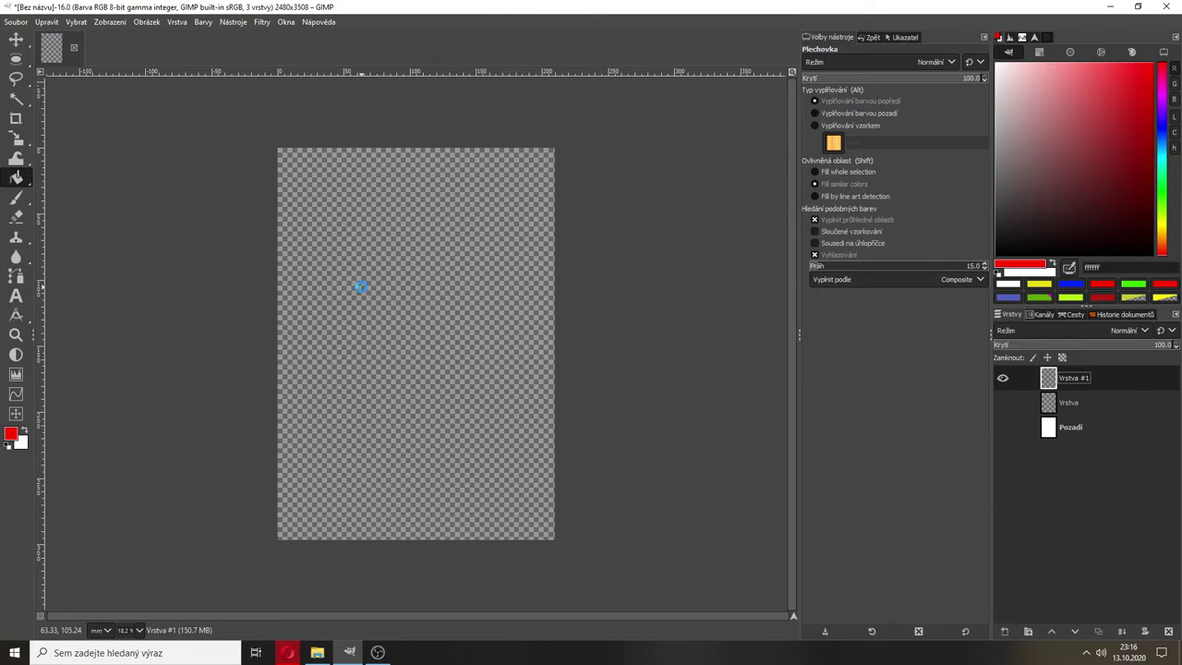
click(367, 286)
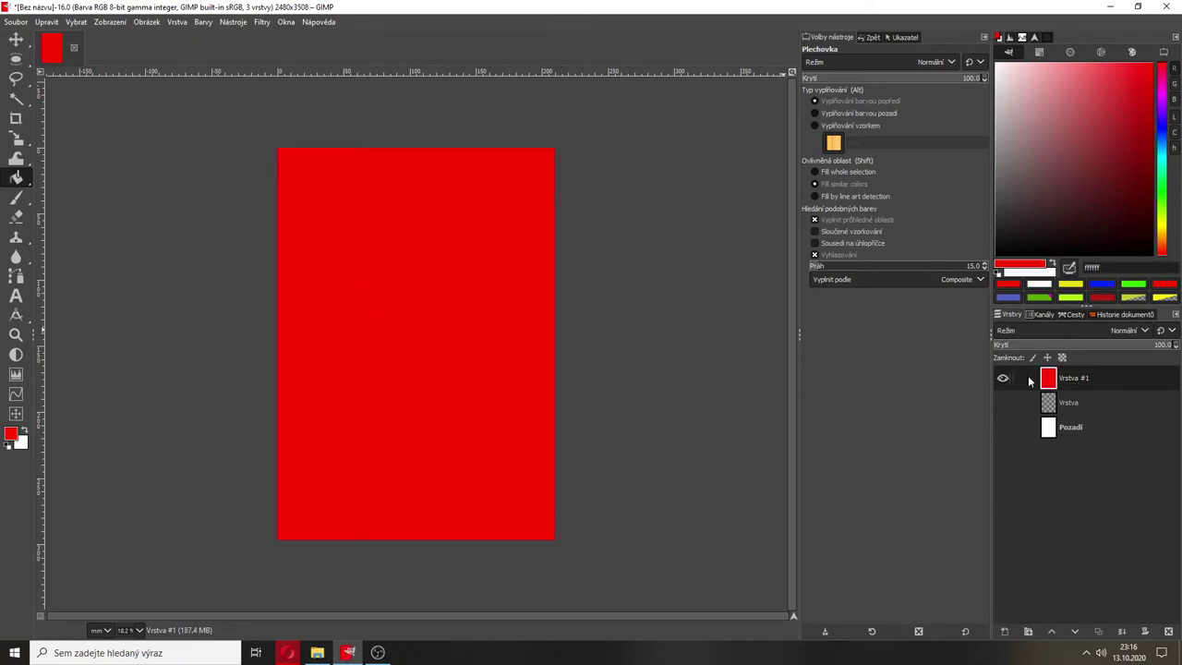
Toggle the visibility of the layers, leave all of them hidden and make the empty Vrstva layer active.
double_click(1071, 403)
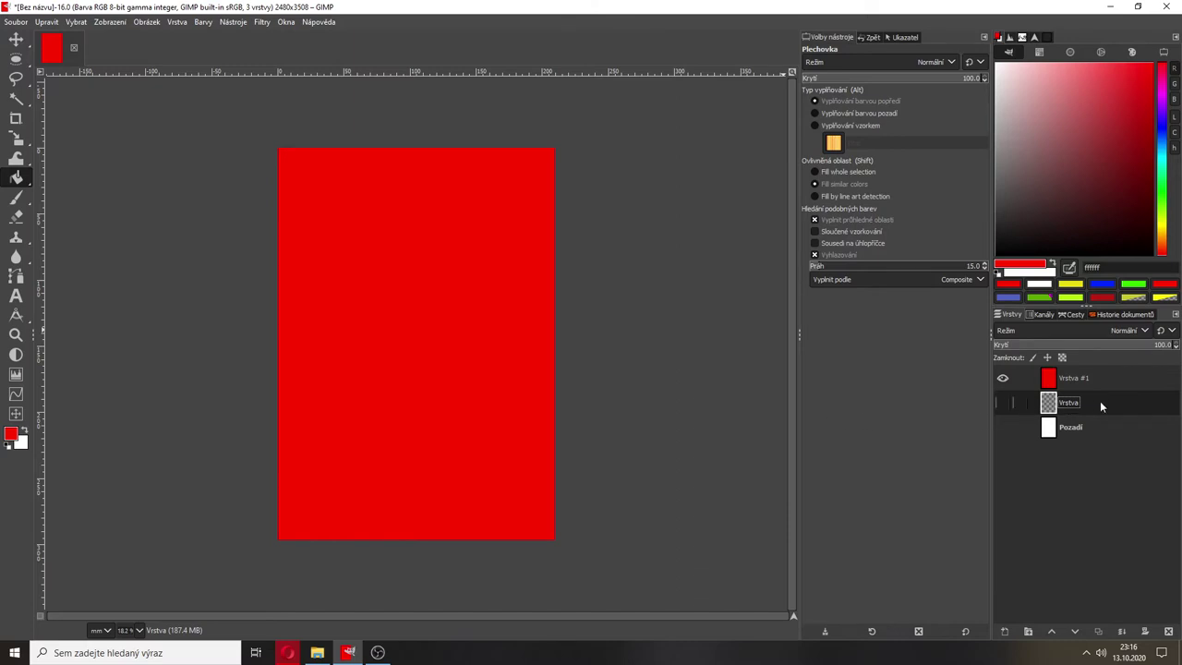
click(1003, 404)
click(1003, 402)
shift+click(1003, 426)
click(1004, 426)
click(1004, 403)
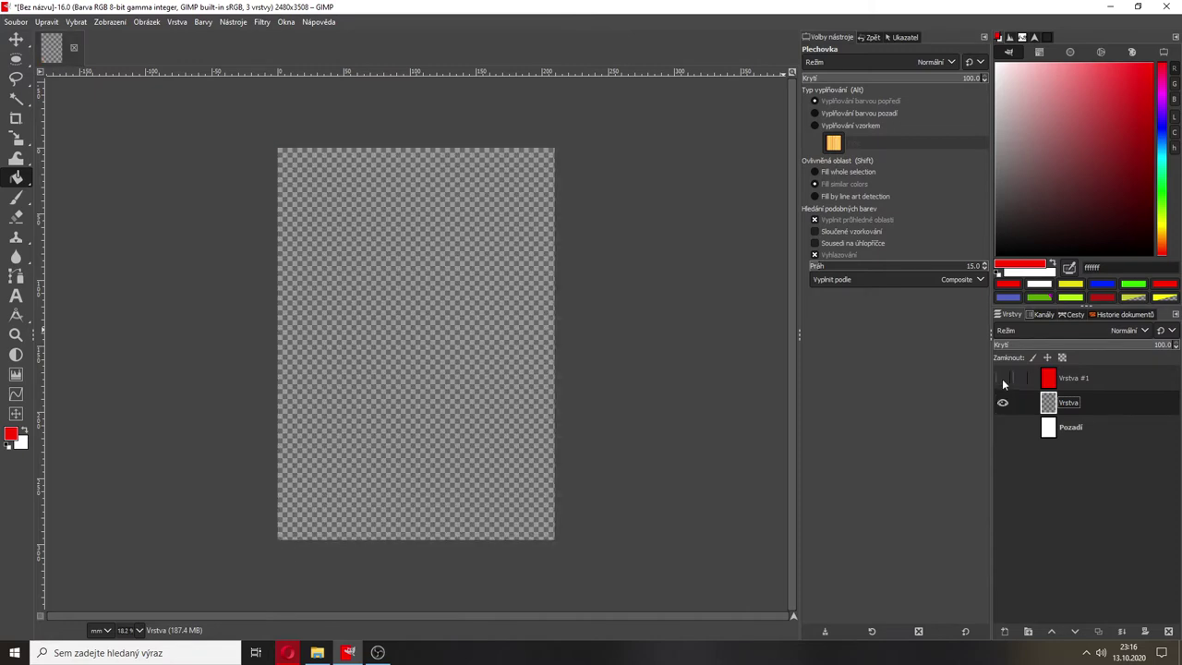
click(1004, 379)
click(1004, 403)
click(1003, 379)
click(1090, 380)
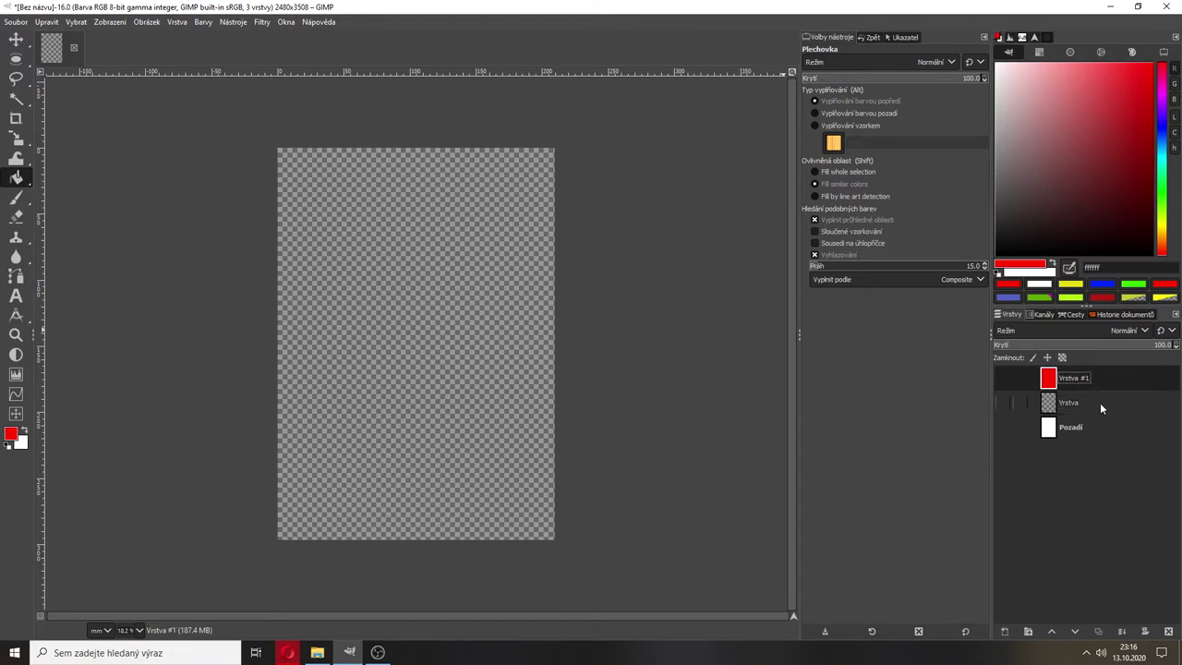
click(1099, 402)
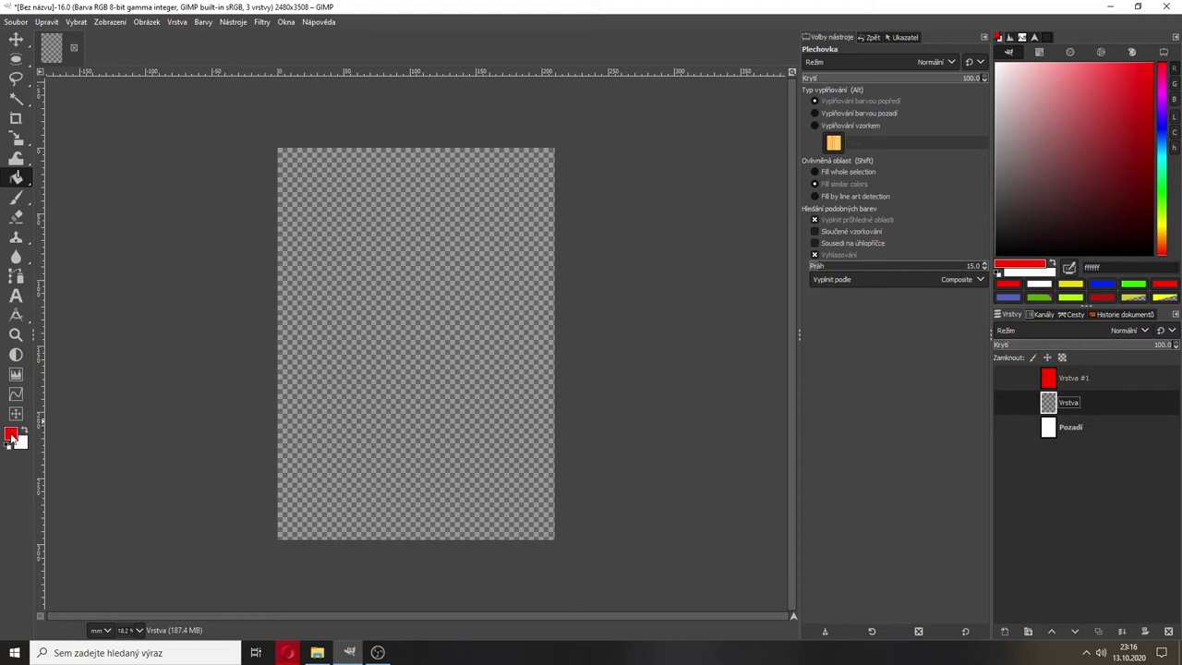
Swap the foreground and background colours and reset them to the default black and white.
click(11, 434)
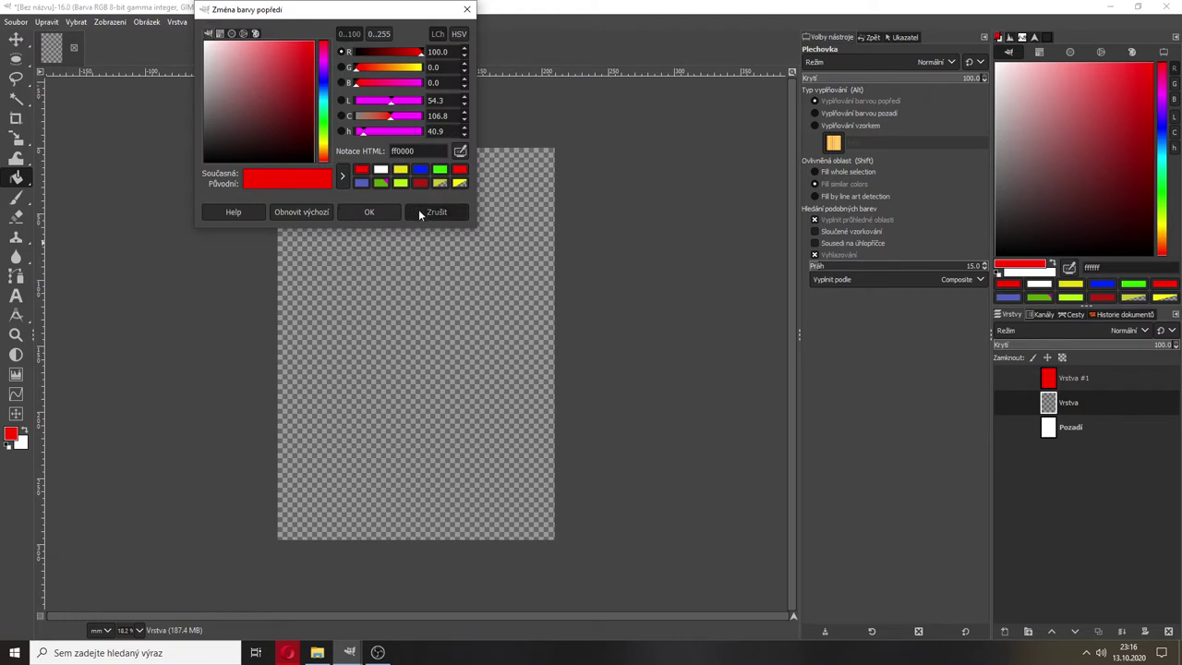
click(427, 211)
click(24, 430)
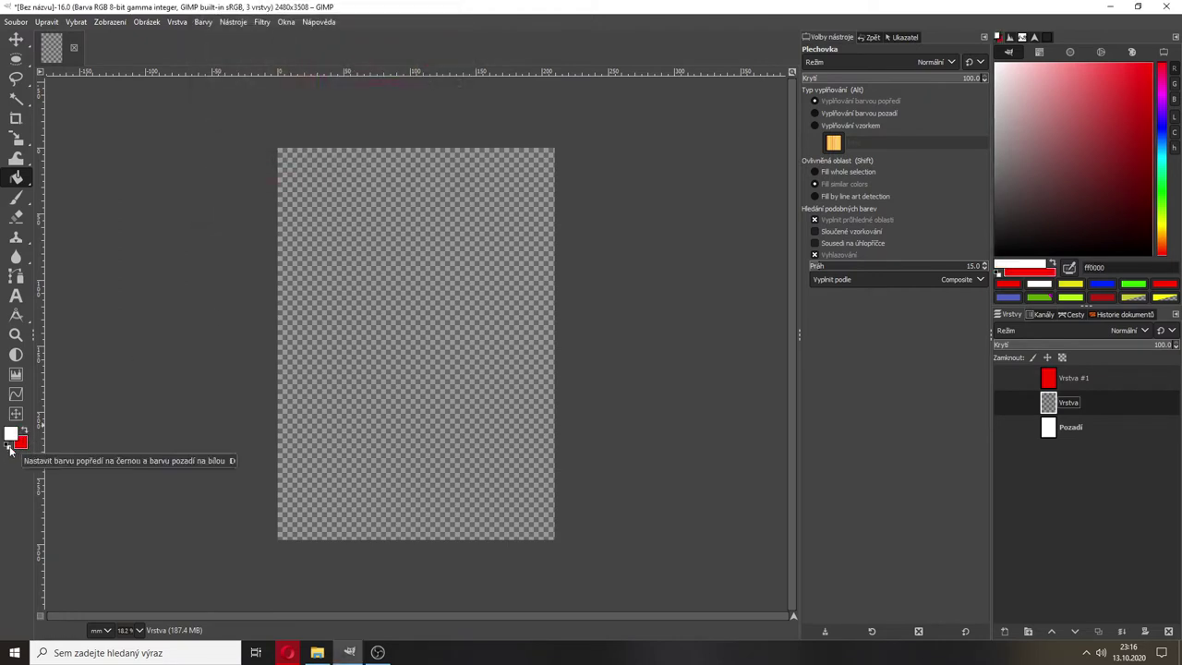
click(9, 447)
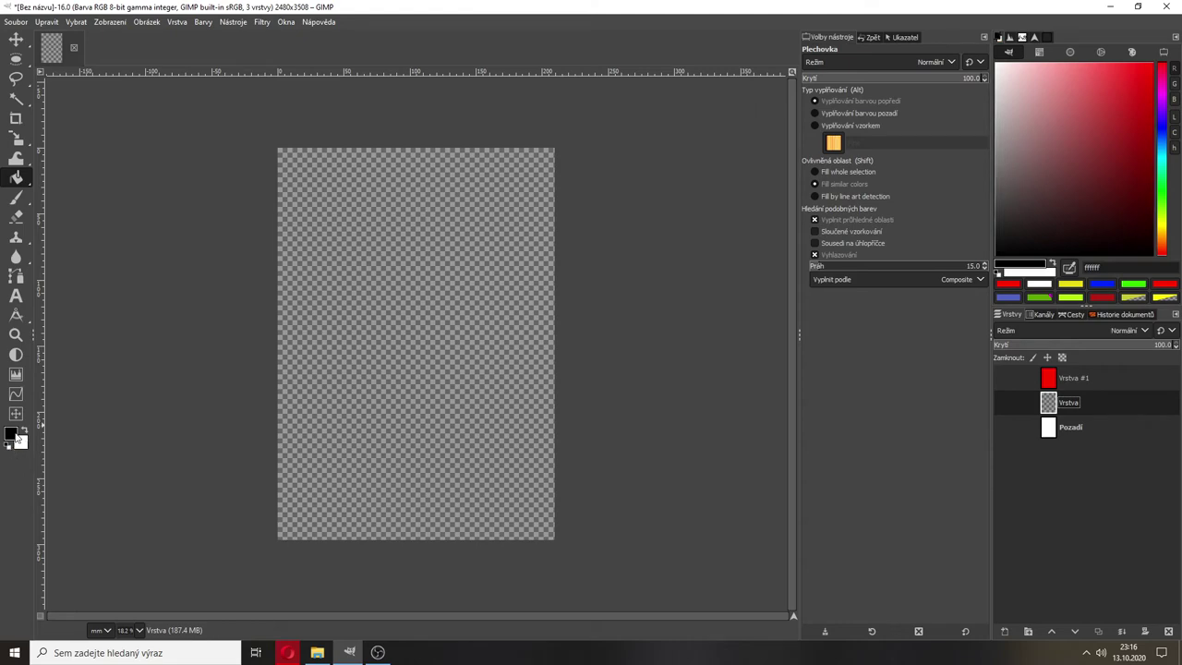
Set the foreground colour to a bright blue.
click(15, 436)
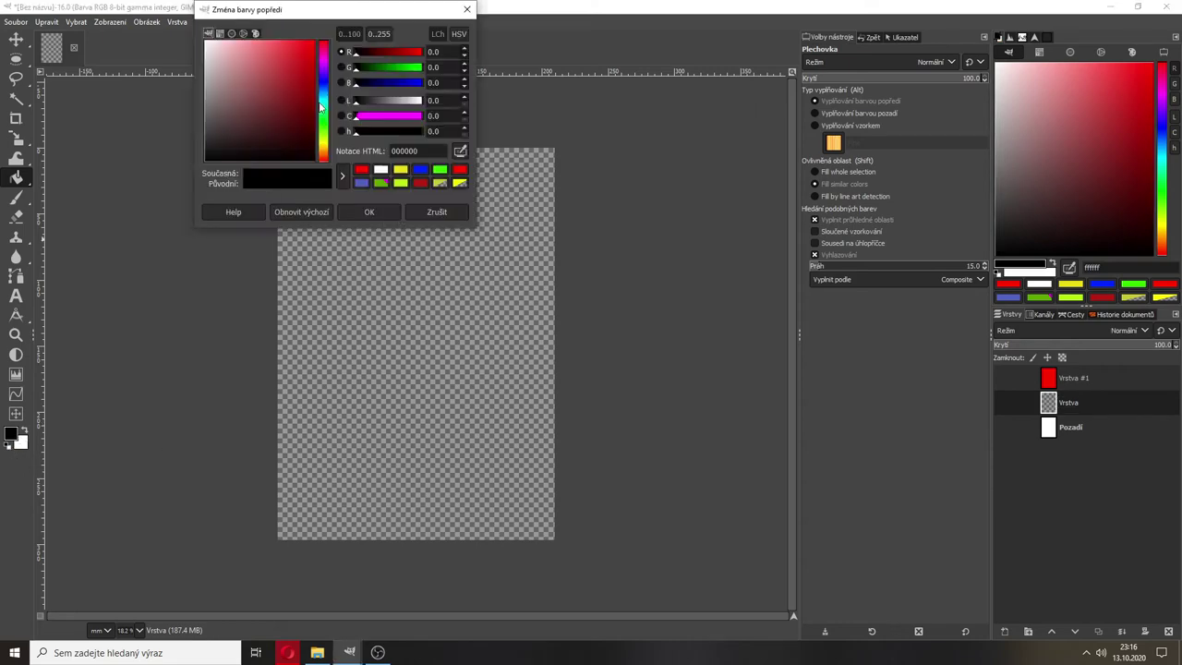
click(321, 96)
drag(297, 78, 342, 81)
click(369, 211)
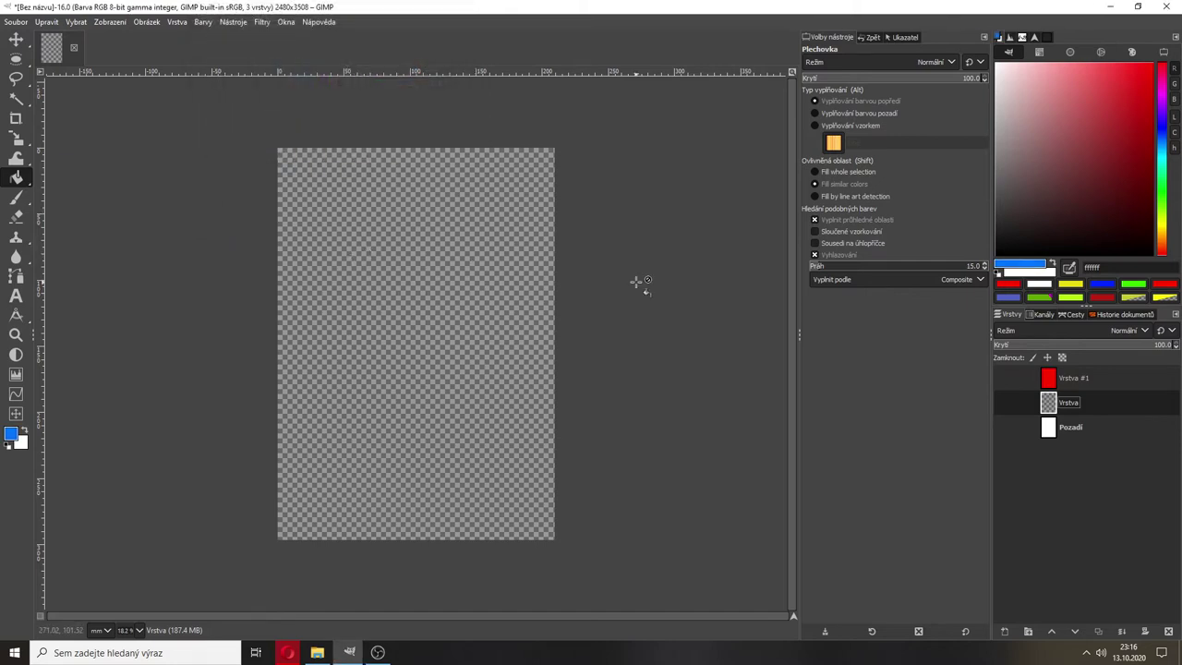
Make all three layers visible and fill the Vrstva layer with the blue foreground colour.
click(444, 294)
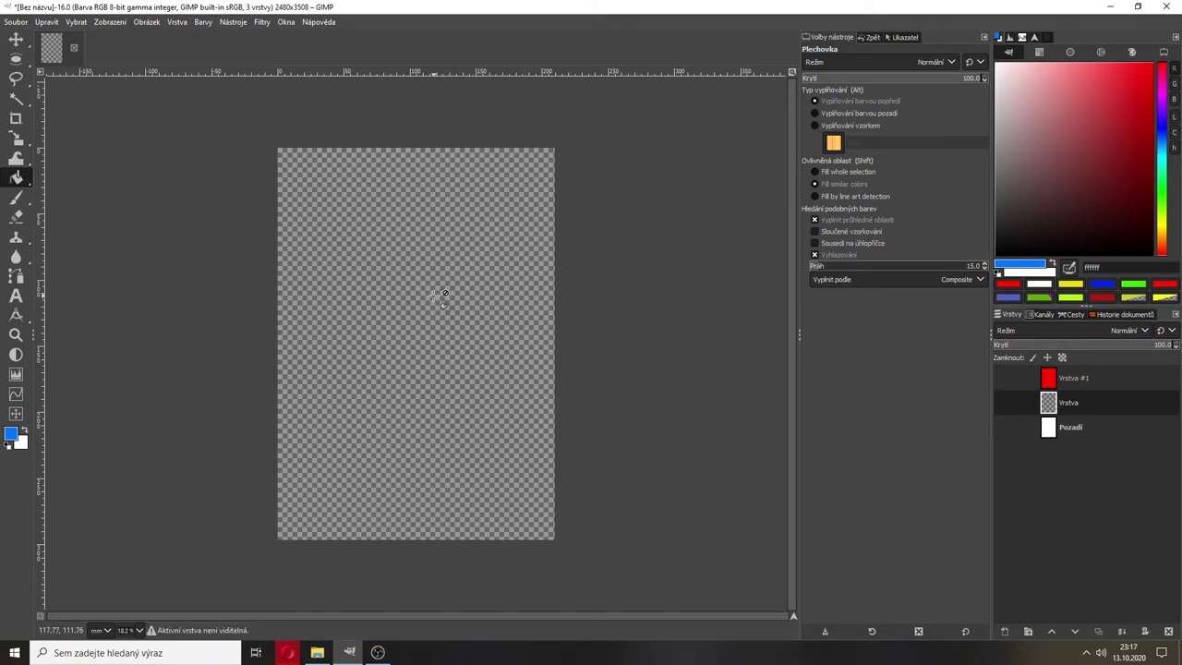
click(433, 294)
click(1003, 379)
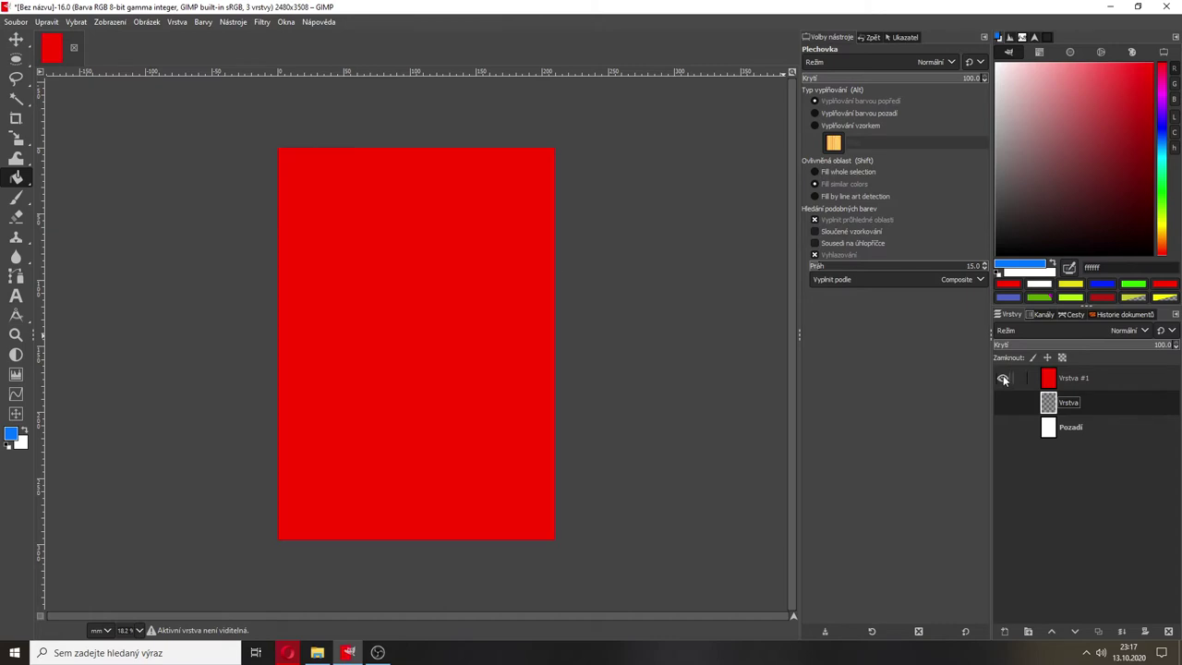
click(1003, 427)
click(1004, 404)
click(437, 330)
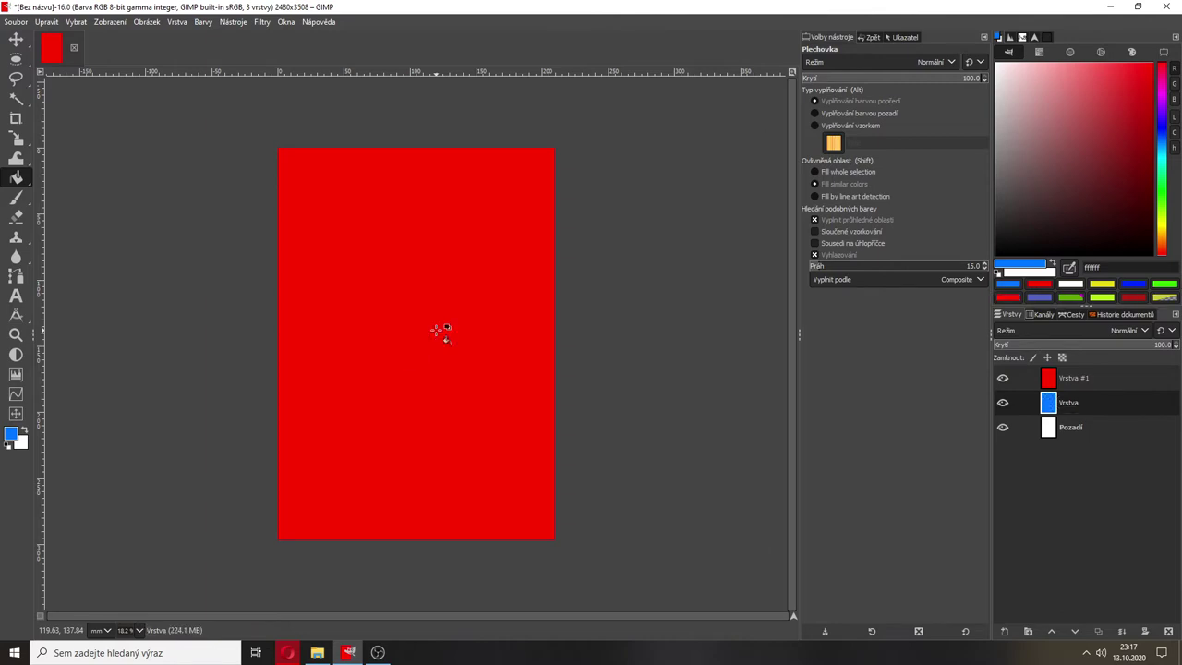
click(455, 284)
Move the blue Vrstva layer above the red Vrstva #1 layer, toggling the top layer's visibility to compare the stacking.
click(1002, 379)
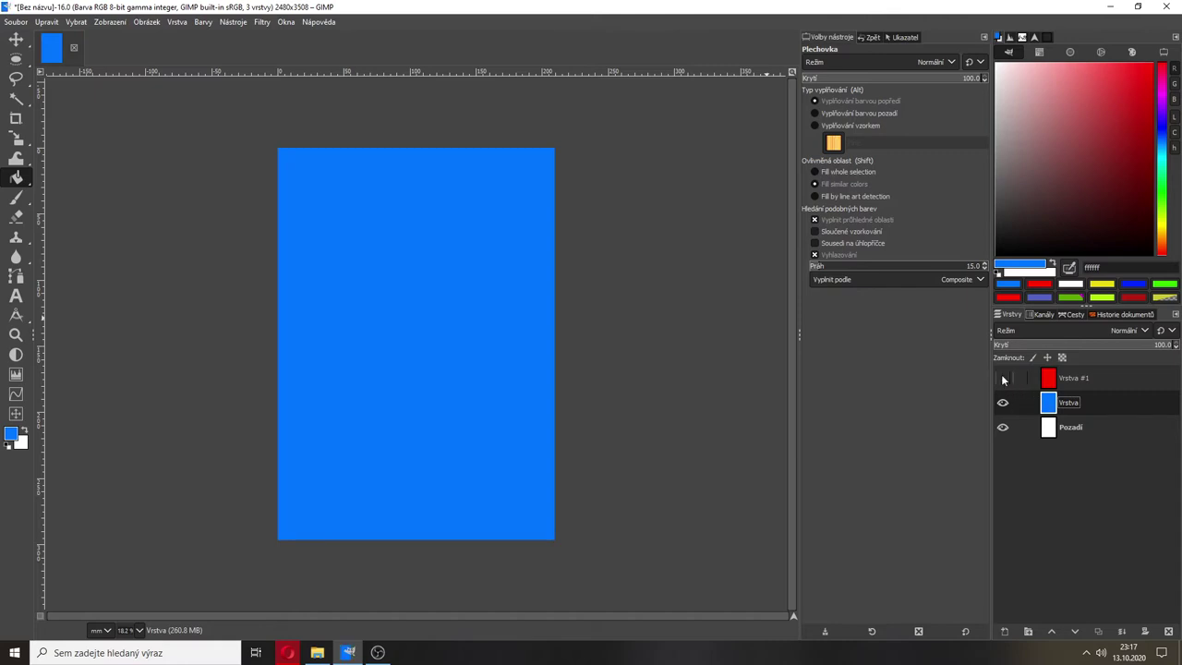
click(1003, 378)
drag(1068, 406, 1062, 374)
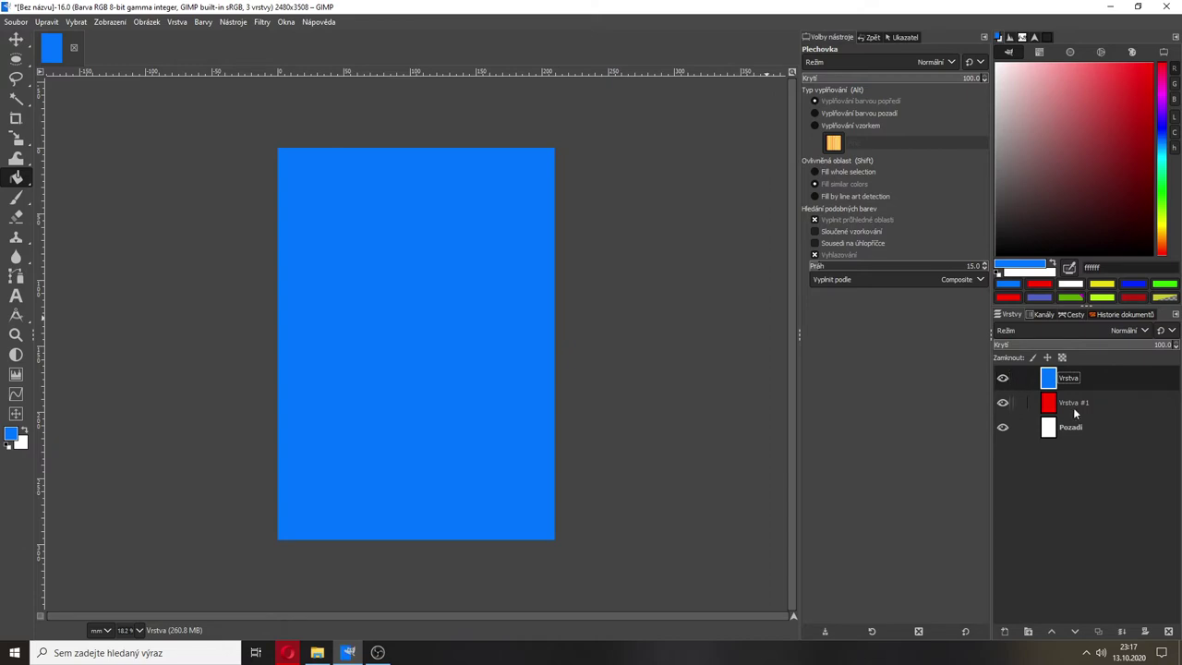
click(1003, 379)
click(1003, 378)
Rename the blue layer as modra.
double_click(1071, 379)
text(modra)
key(Return)
Rename the blue layer as plechovka1 and the red layer as plechovka2.
double_click(1071, 379)
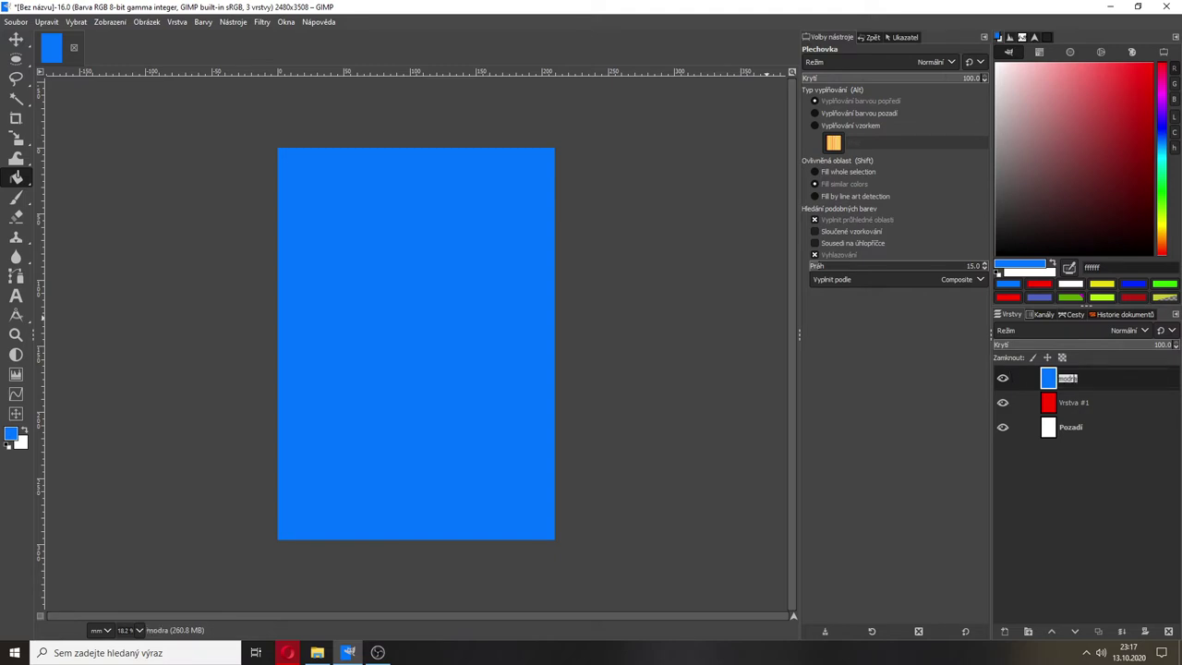
text(plechovka1)
double_click(1076, 405)
text(plechovka)
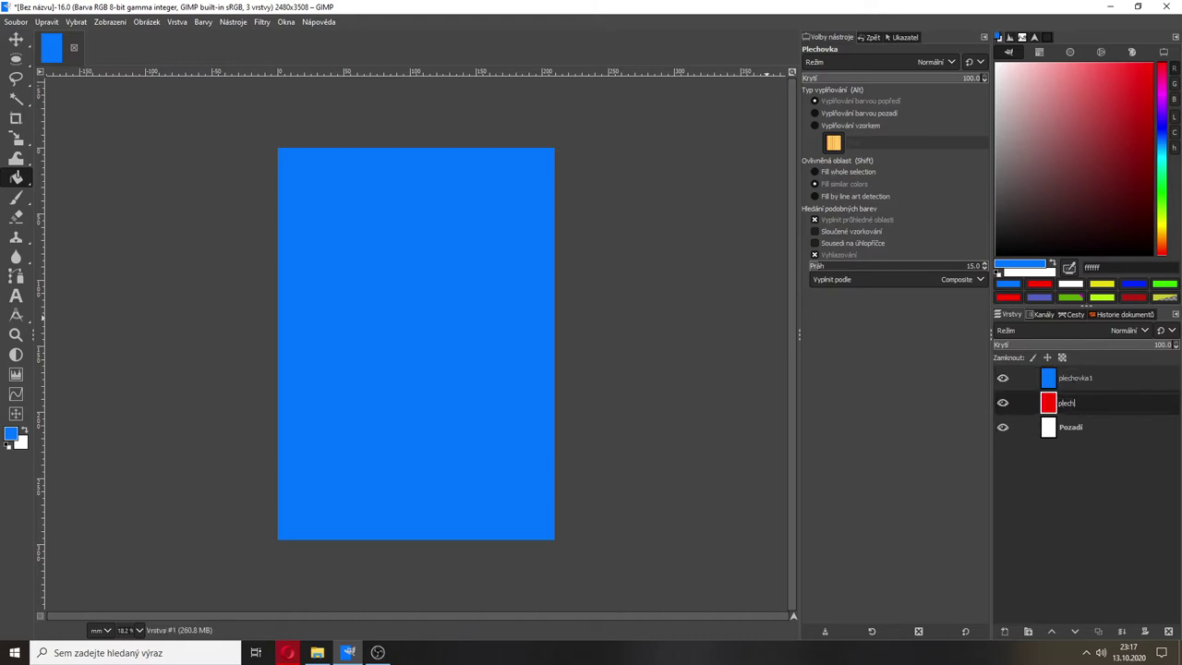
text(2)
key(Return)
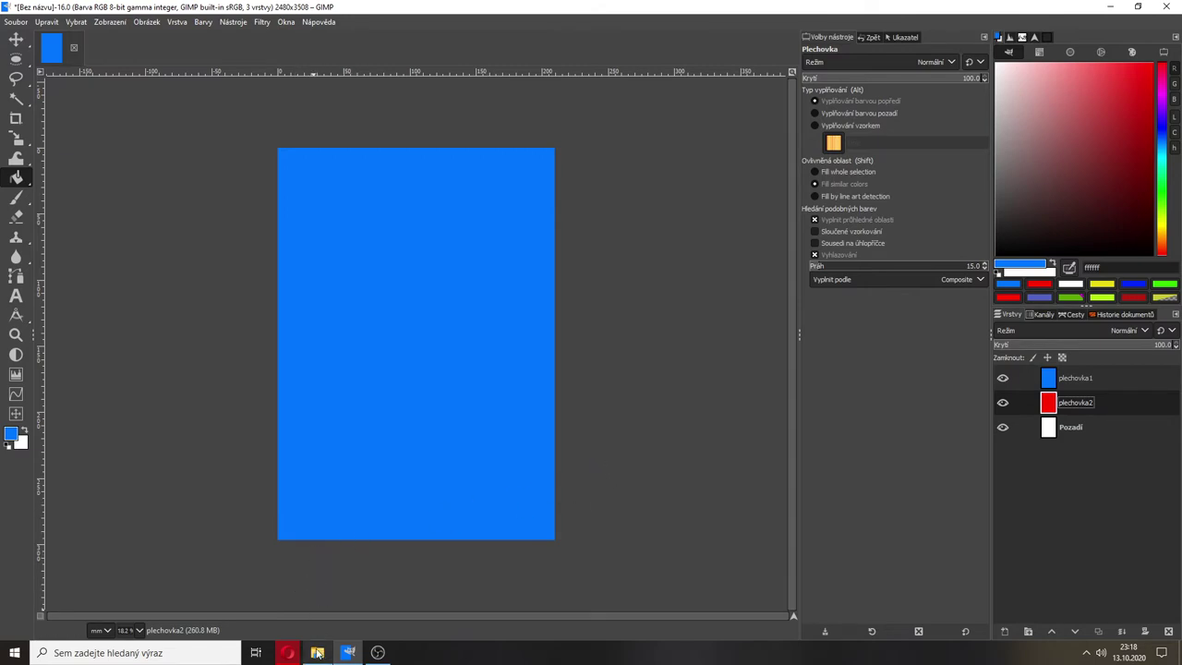
Add the pumpkin photo from the Haloween folder as a new layer, converting it to the built-in sRGB colour profile.
mouse_move(317, 652)
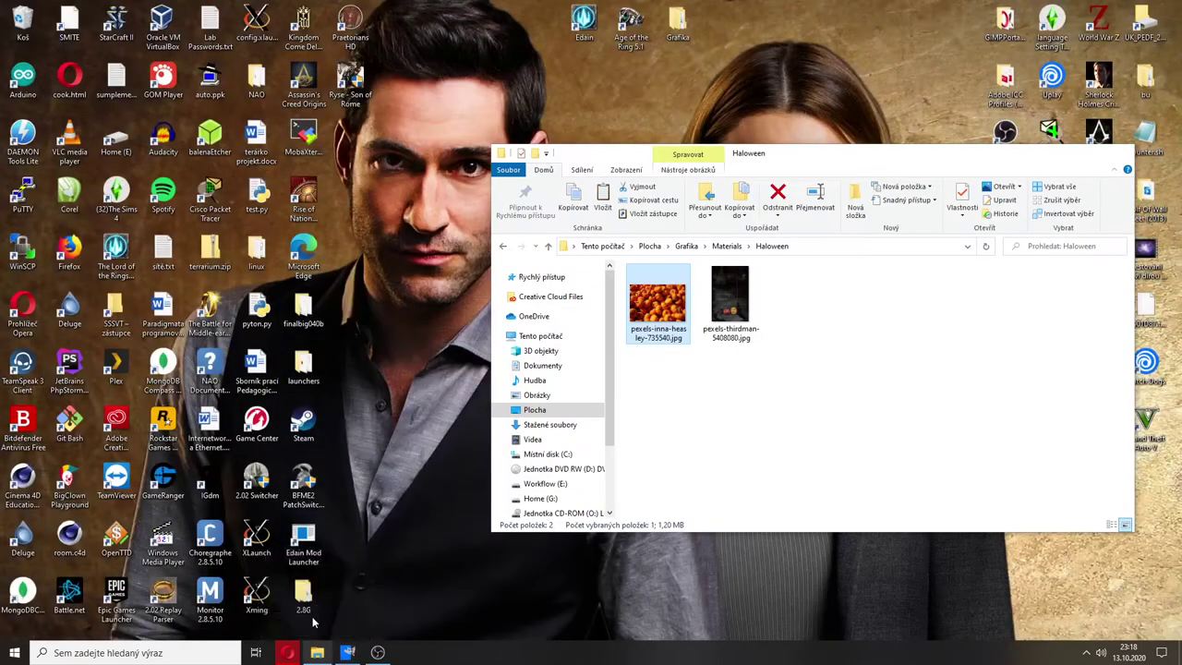
click(314, 591)
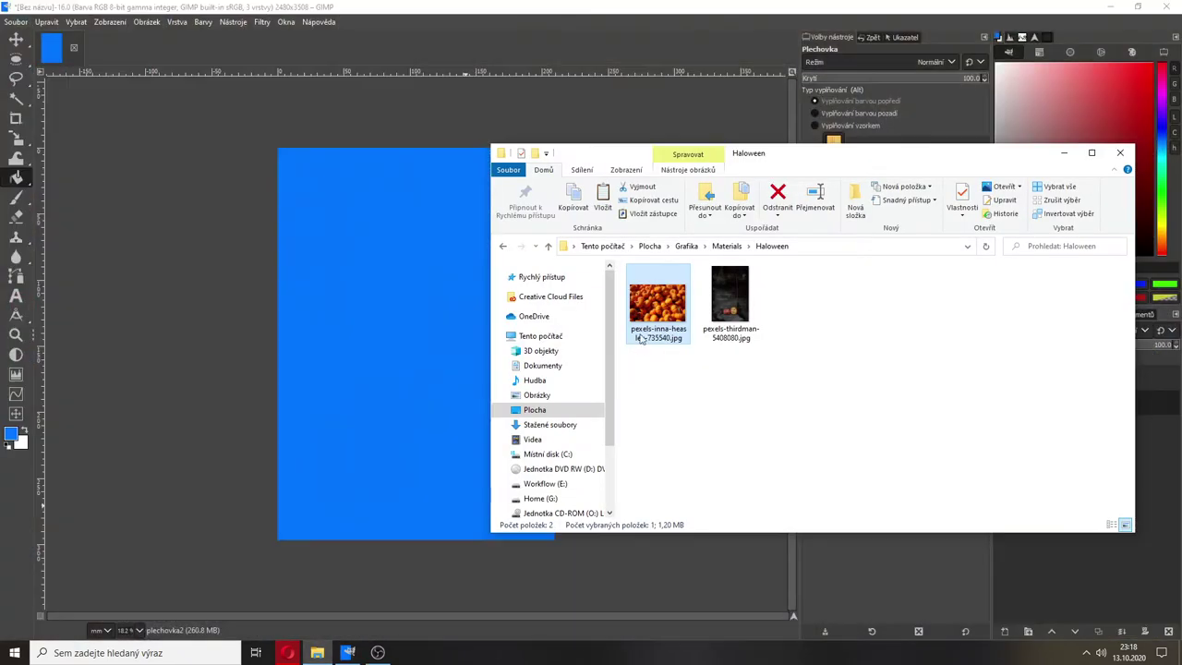
drag(639, 338, 428, 318)
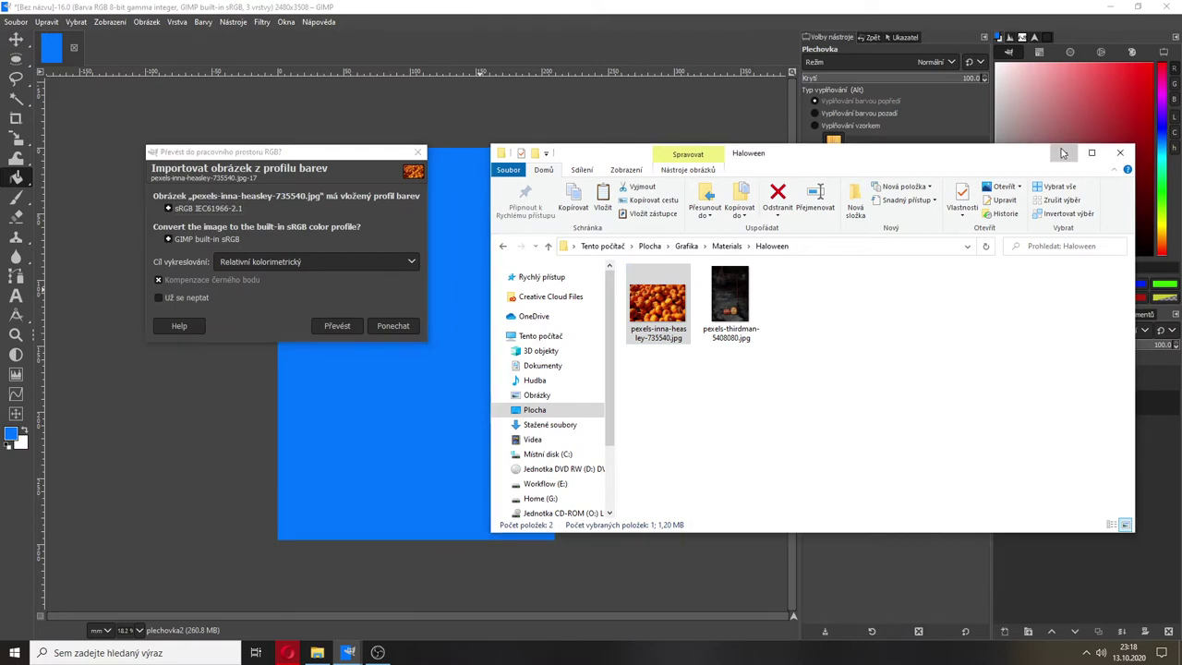
click(1061, 153)
click(335, 325)
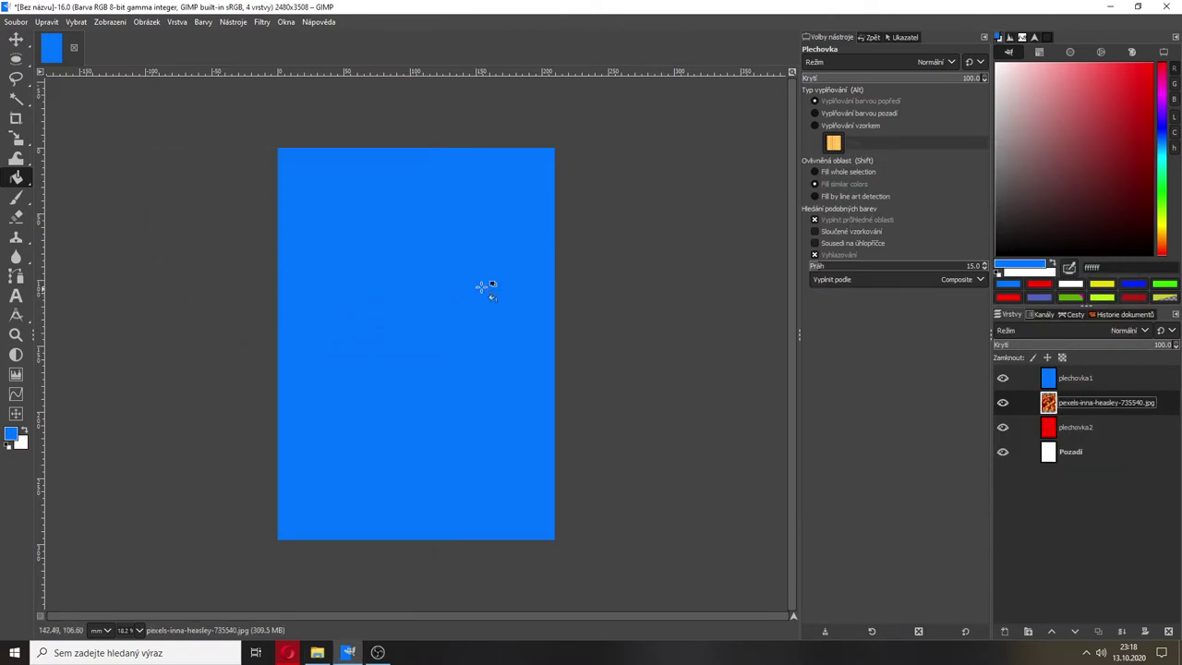
Place the pumpkin photo layer at the top of the stack and shift it about 2 mm to the right.
drag(1063, 407, 1066, 374)
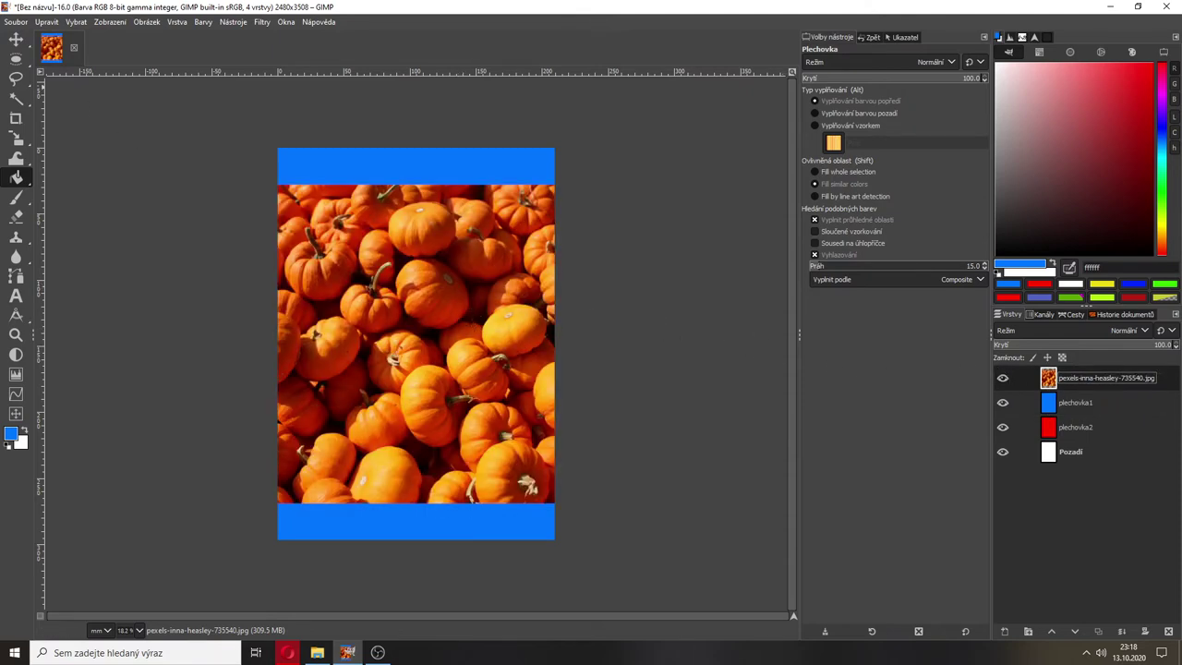
click(15, 39)
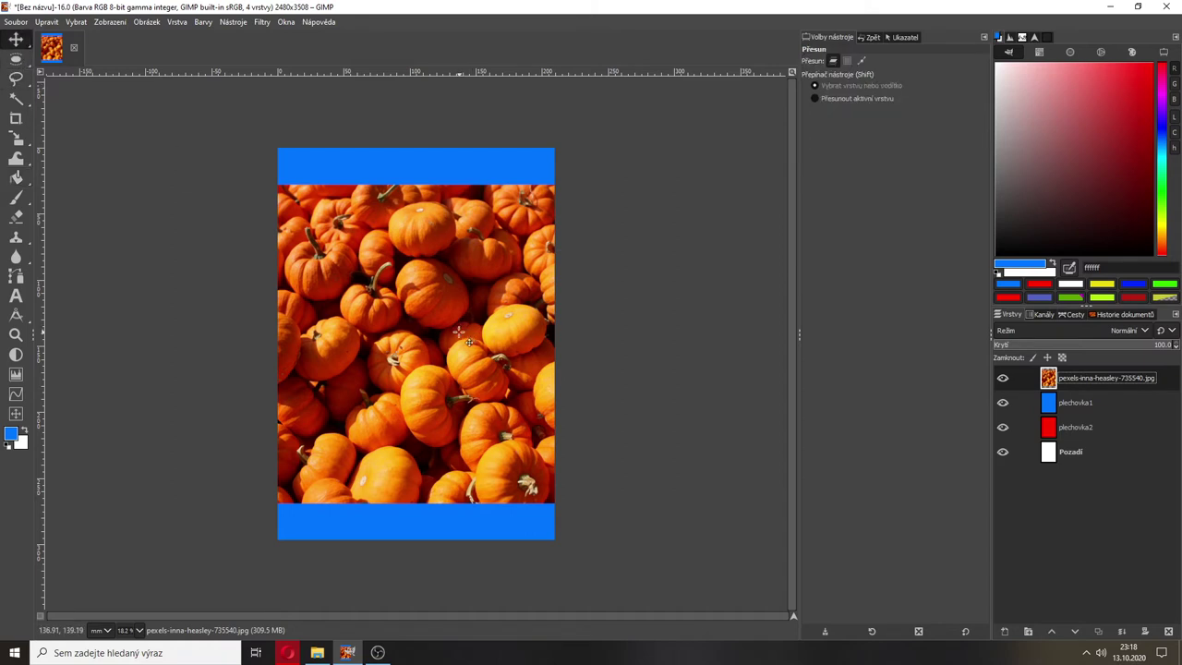
drag(458, 331, 461, 331)
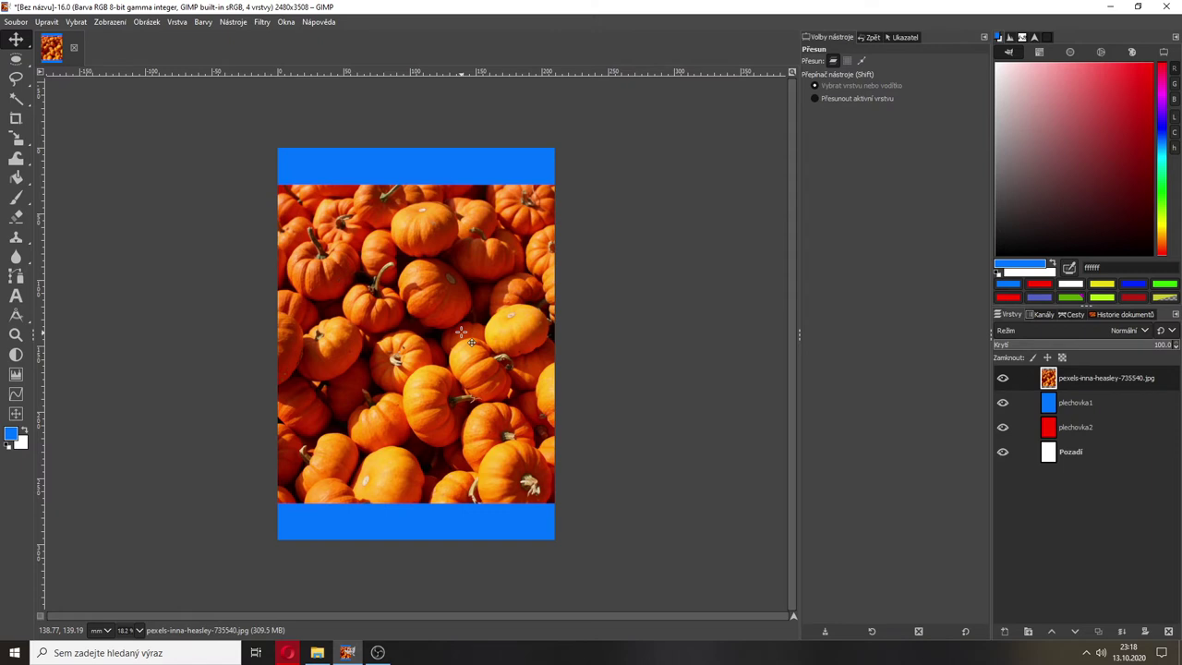
Rename the pumpkin photo layer as dýně and place it directly above the Pozadí layer.
double_click(1074, 379)
key(ctrl+a)
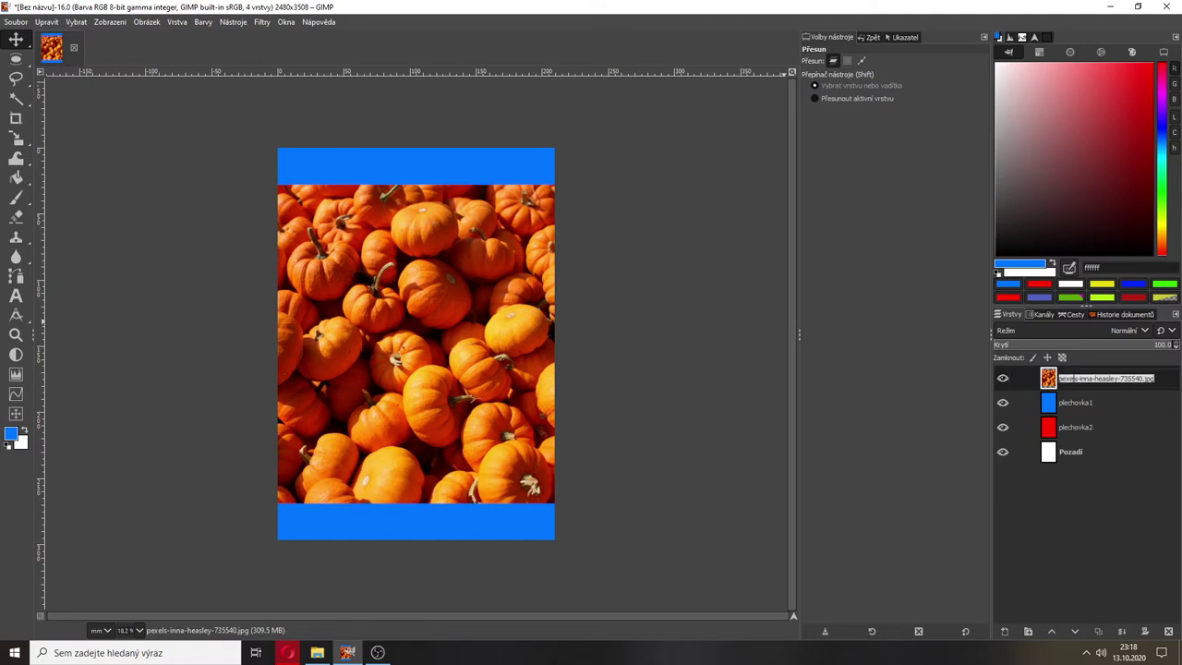
text(dýně)
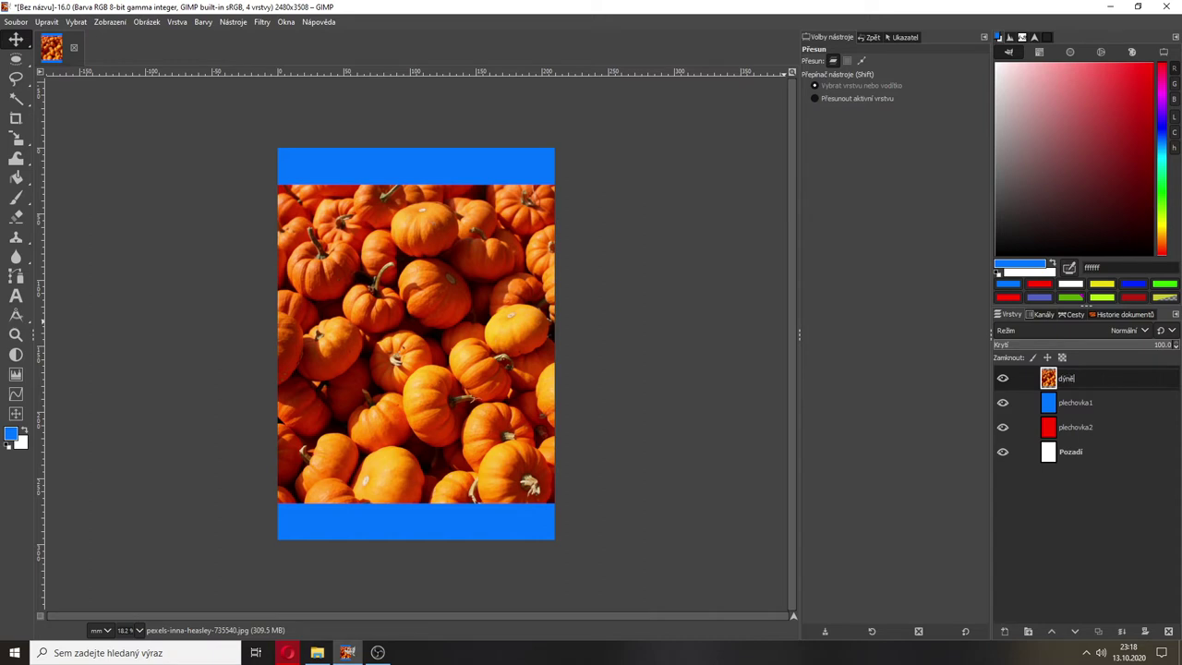
key(Return)
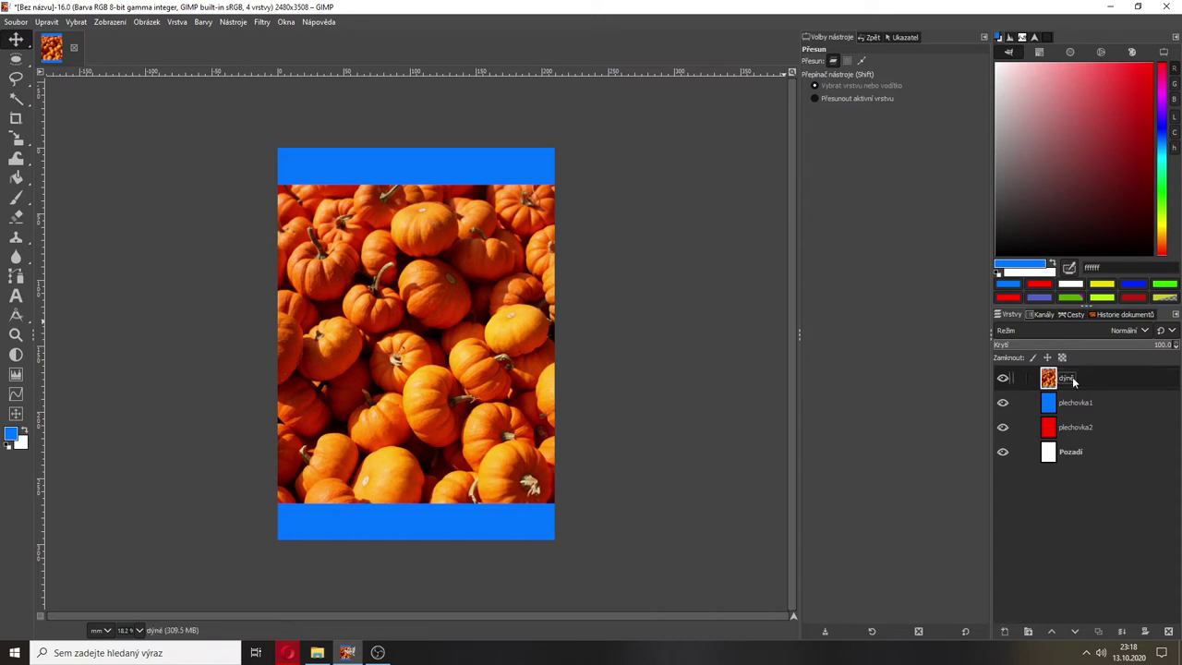
drag(1073, 380, 1070, 450)
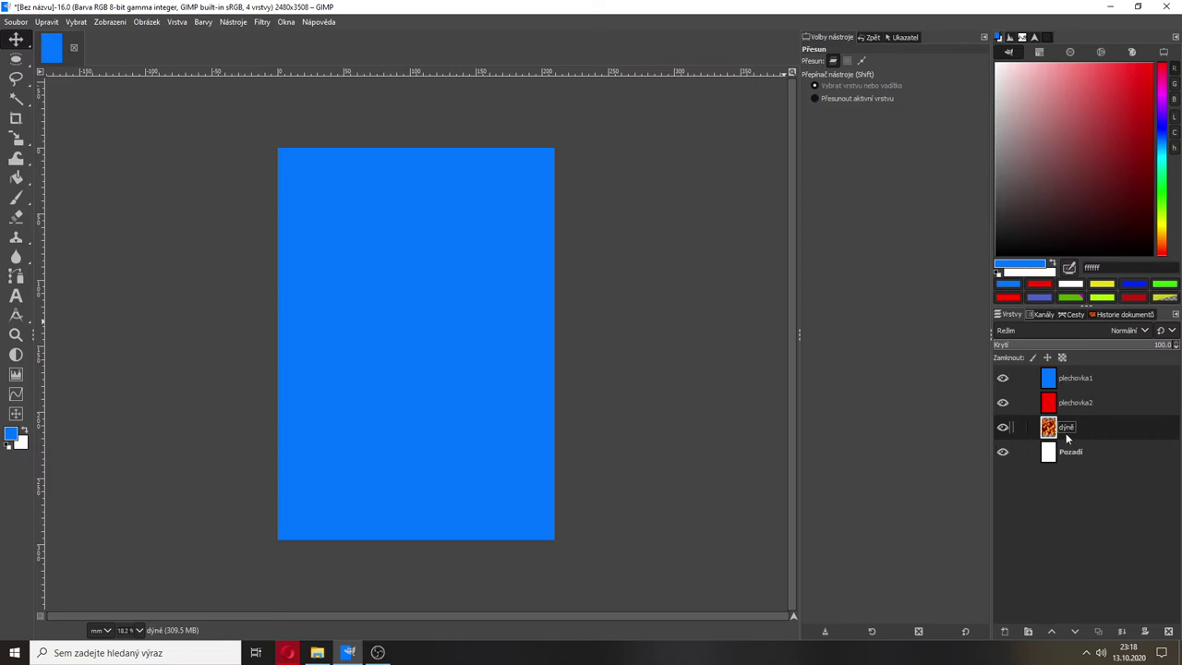
Lower the opacity of the plechovka1 layer to 22.0 and of the plechovka2 layer to 18.9.
click(1072, 384)
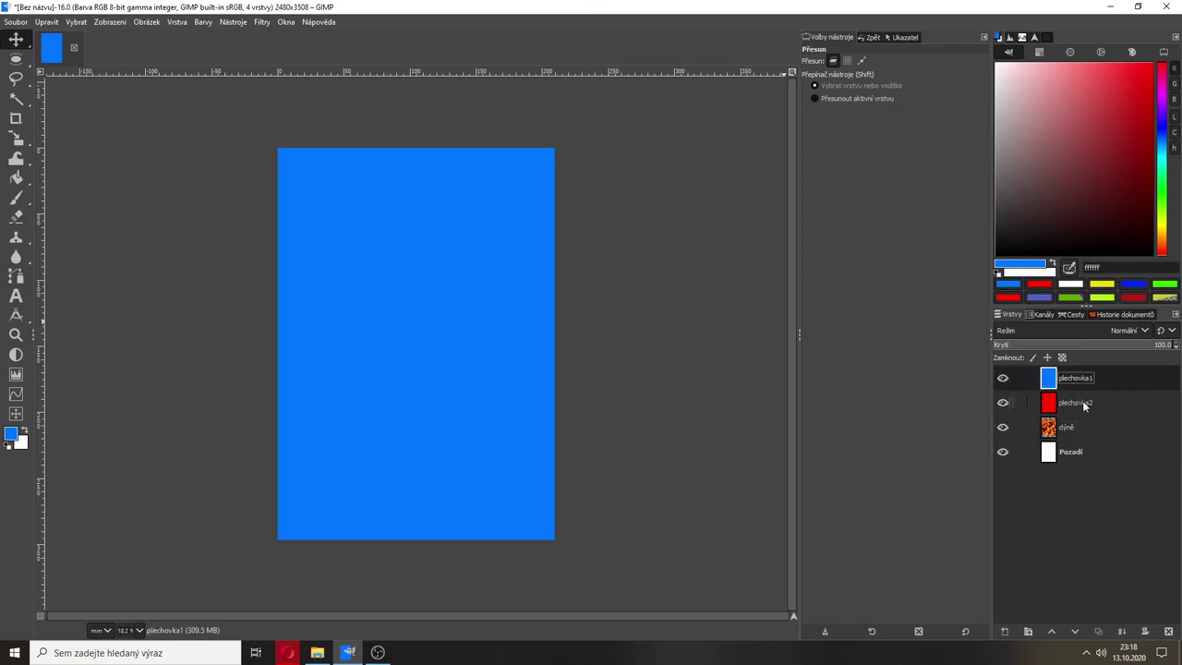
click(1083, 405)
click(1079, 384)
drag(1157, 345, 1079, 347)
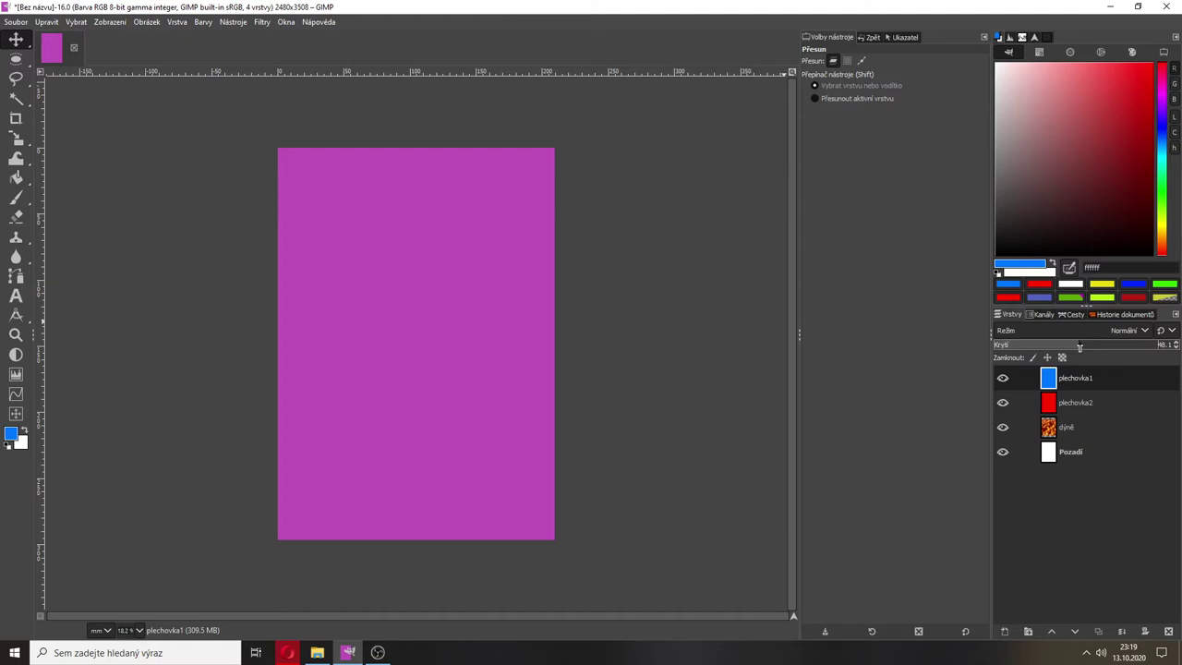
drag(1080, 346, 1033, 344)
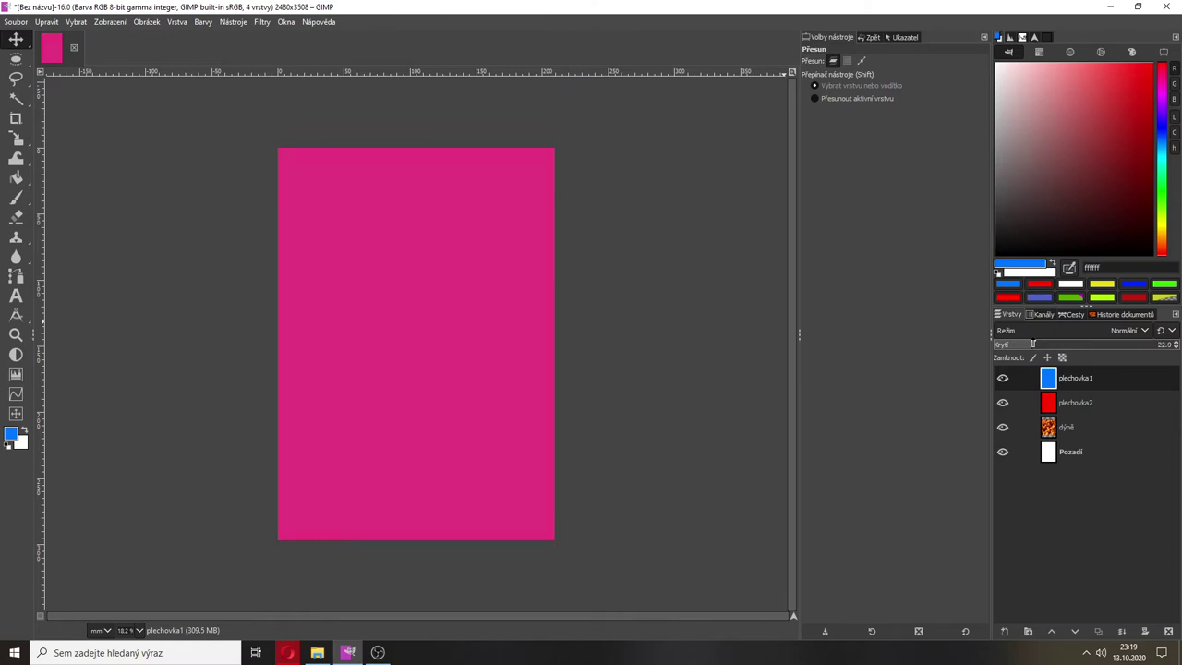
click(1079, 402)
drag(1153, 352, 1027, 346)
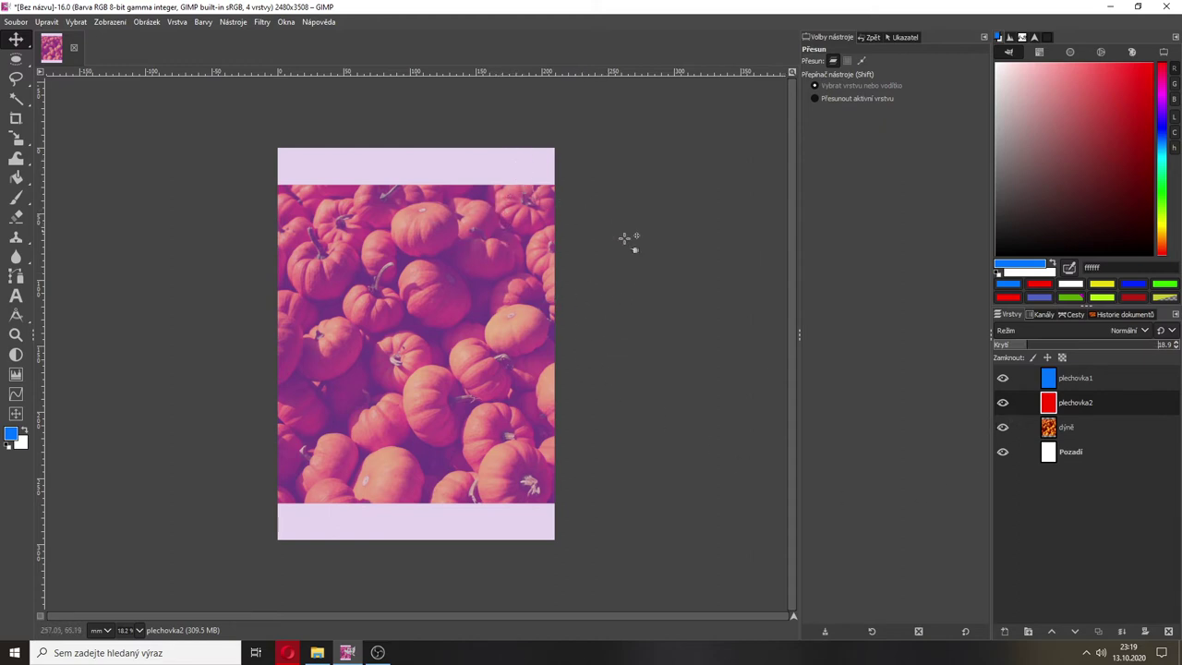
Hide both colour layers and toggle the plechovka2 layer's visibility to examine its red tint over the pumpkins.
click(1003, 404)
click(1003, 378)
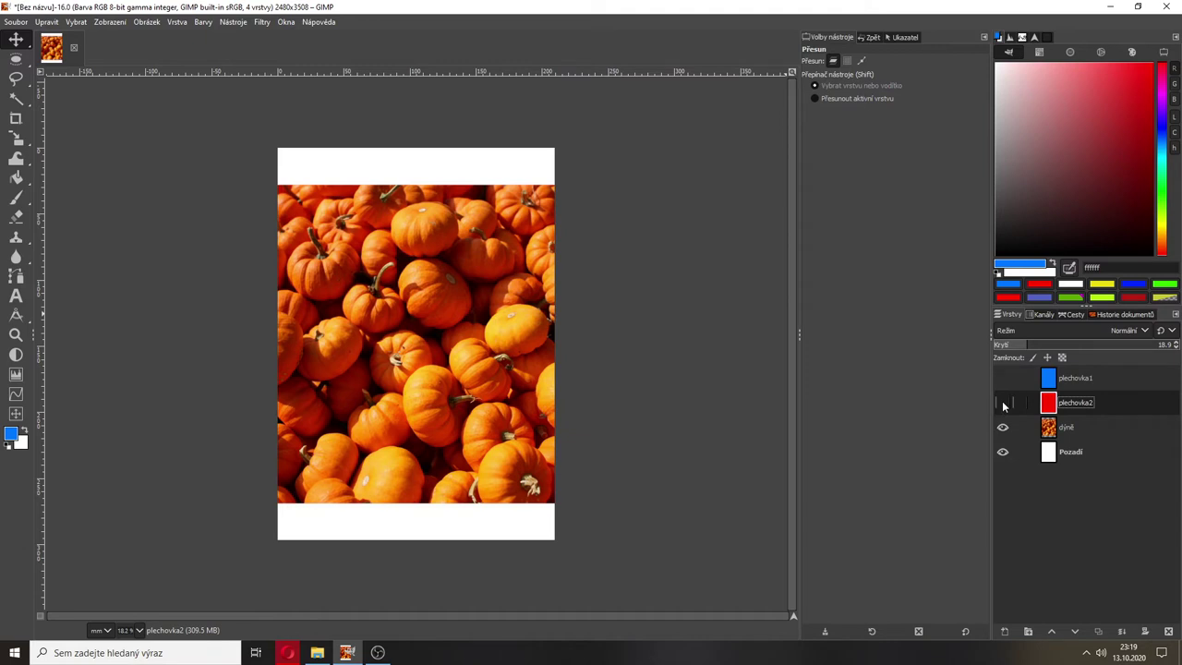
click(1004, 404)
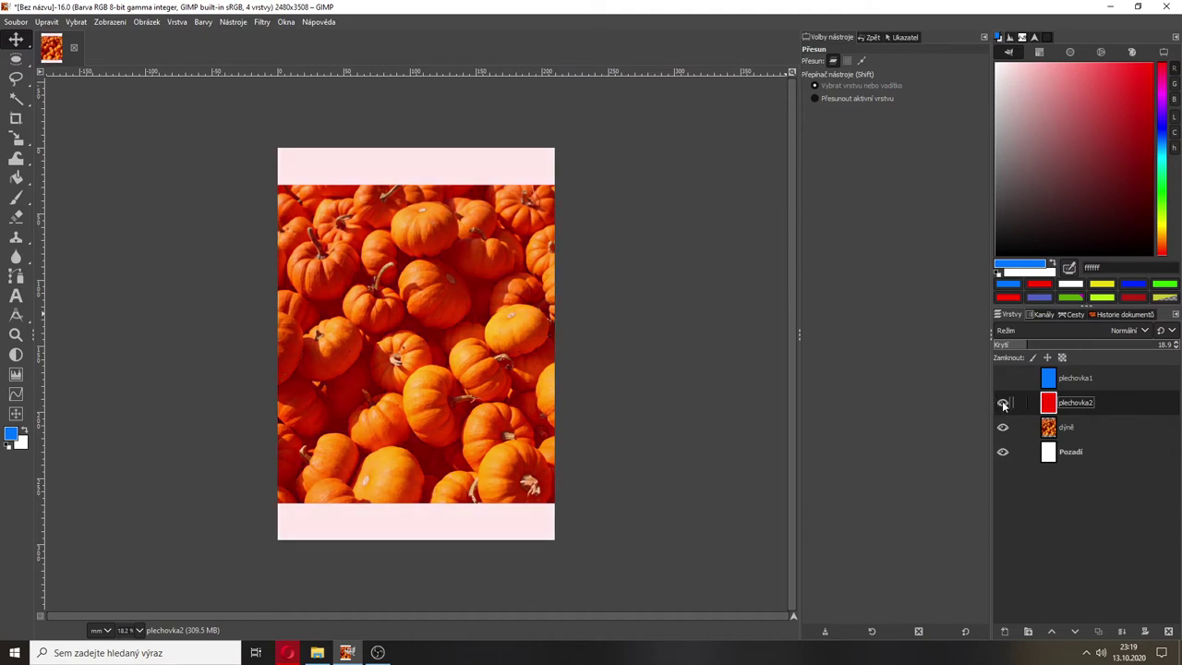
click(1004, 404)
click(1003, 405)
click(1003, 404)
click(1004, 404)
click(1004, 405)
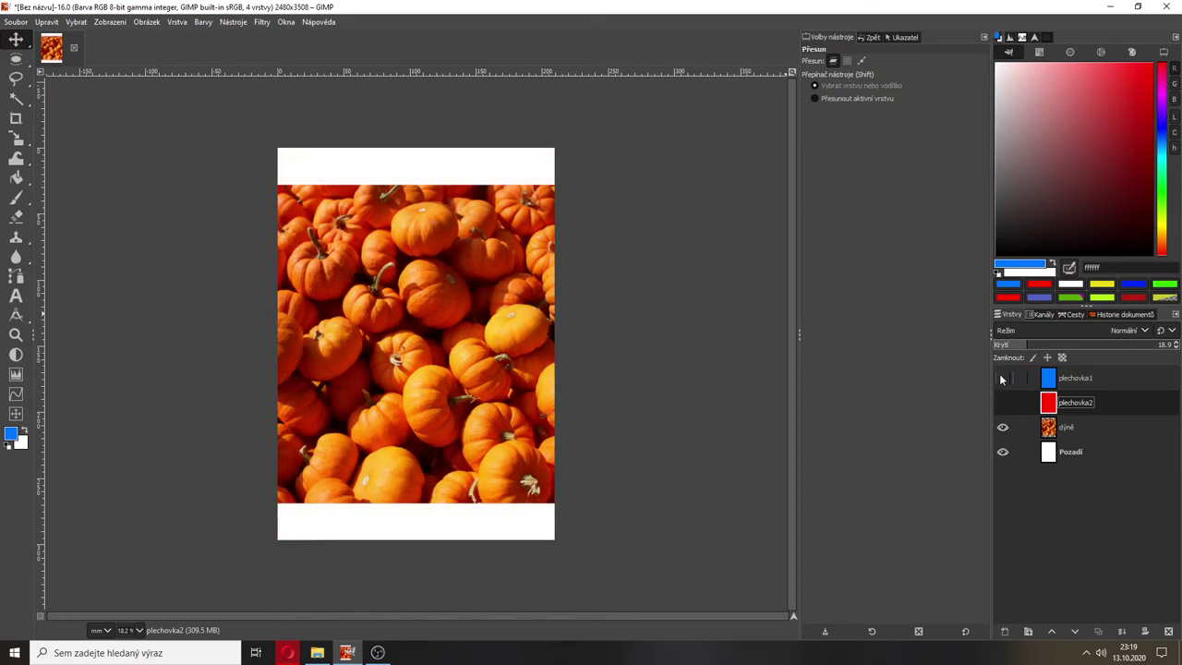
Toggle the plechovka1 layer's visibility to examine its blue tint, and show both colour layers again.
click(1003, 379)
click(1002, 378)
click(1002, 378)
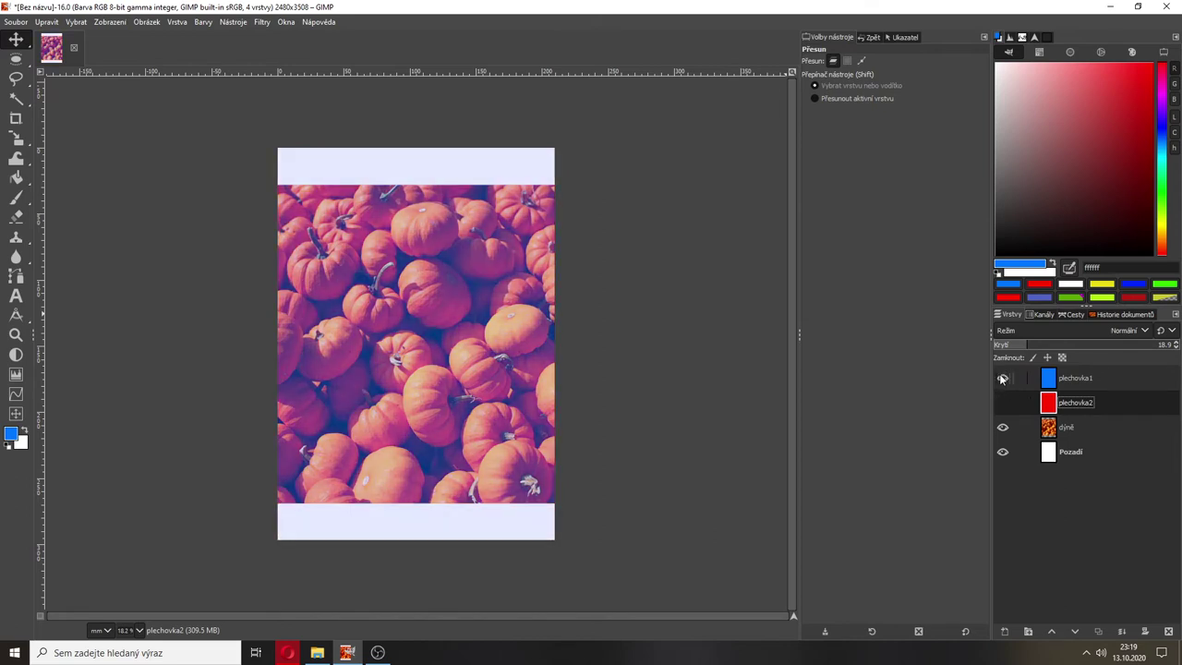
click(1003, 379)
click(1002, 378)
click(1004, 405)
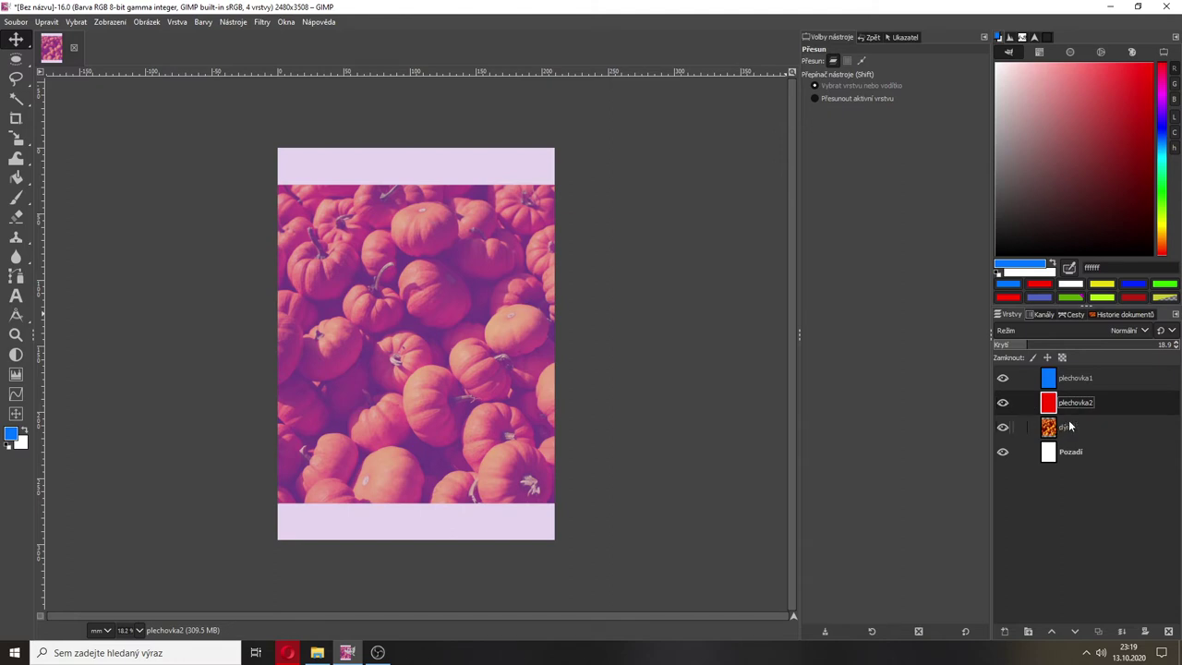
Merge the dýně layer down into the Pozadí layer.
click(1079, 379)
click(1081, 404)
click(1066, 427)
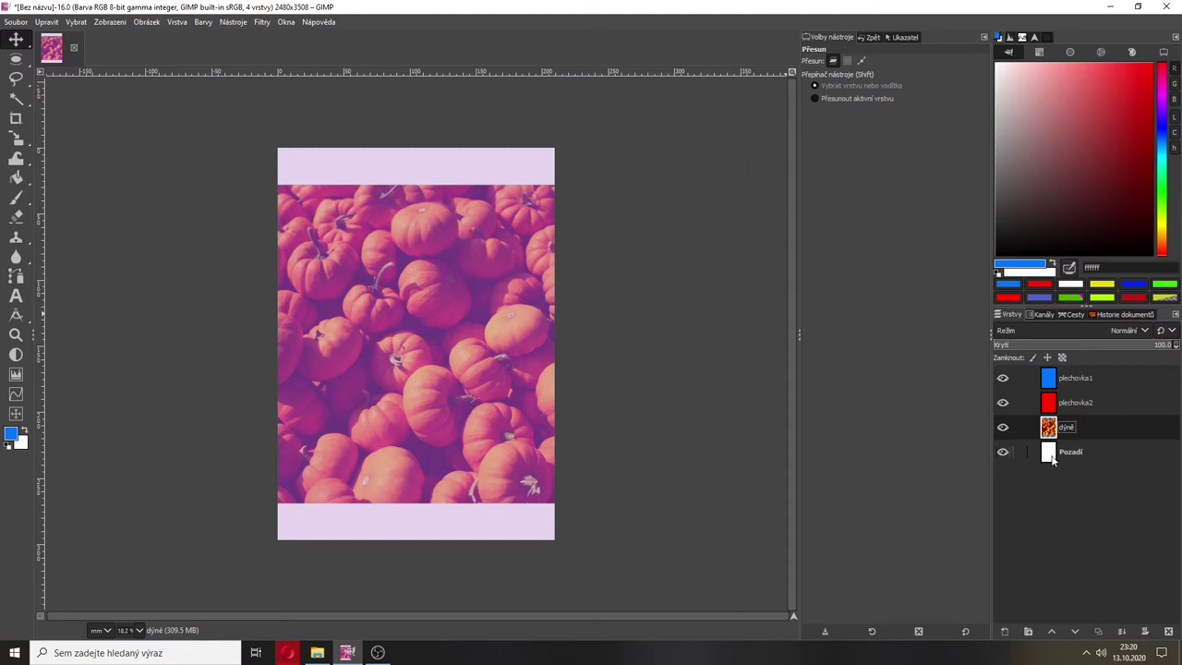
click(1053, 459)
click(1054, 430)
right_click(1062, 431)
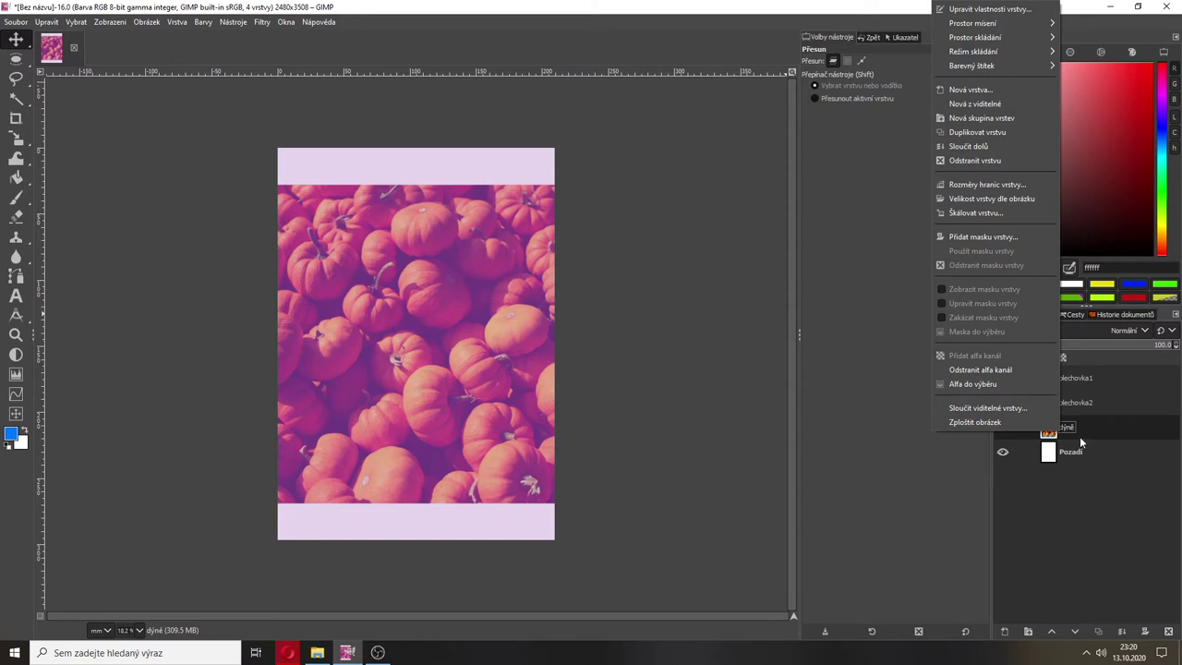
click(952, 149)
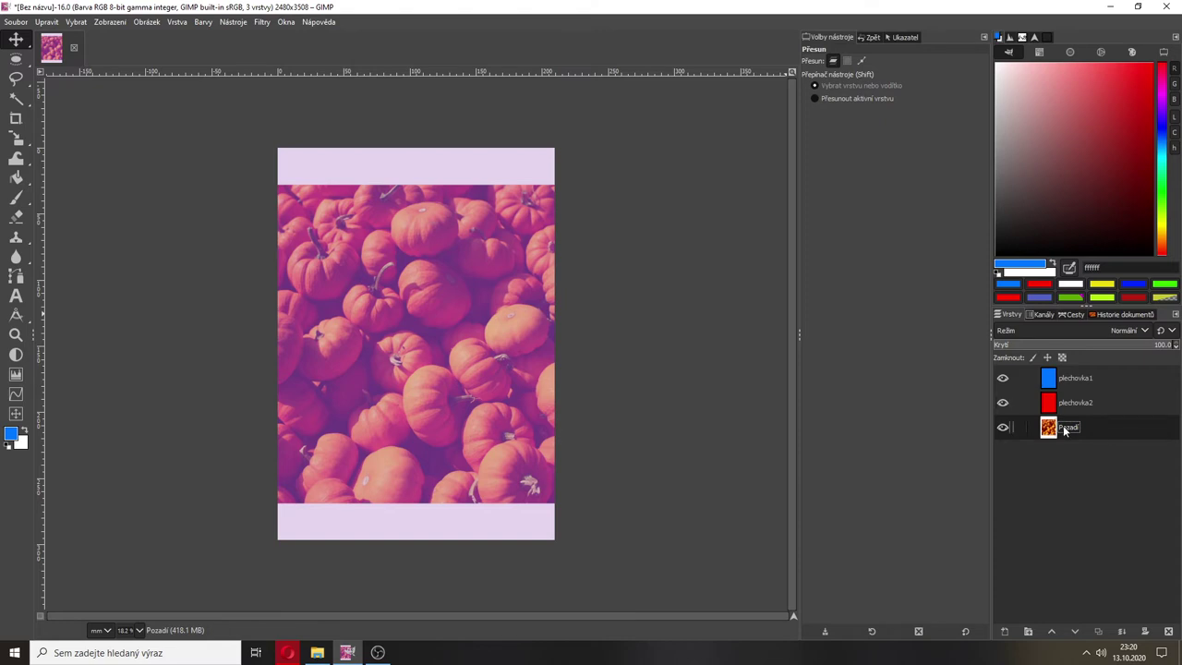
Hide the plechovka1 and plechovka2 layers to inspect the merged Pozadí layer, and show both again.
click(1005, 404)
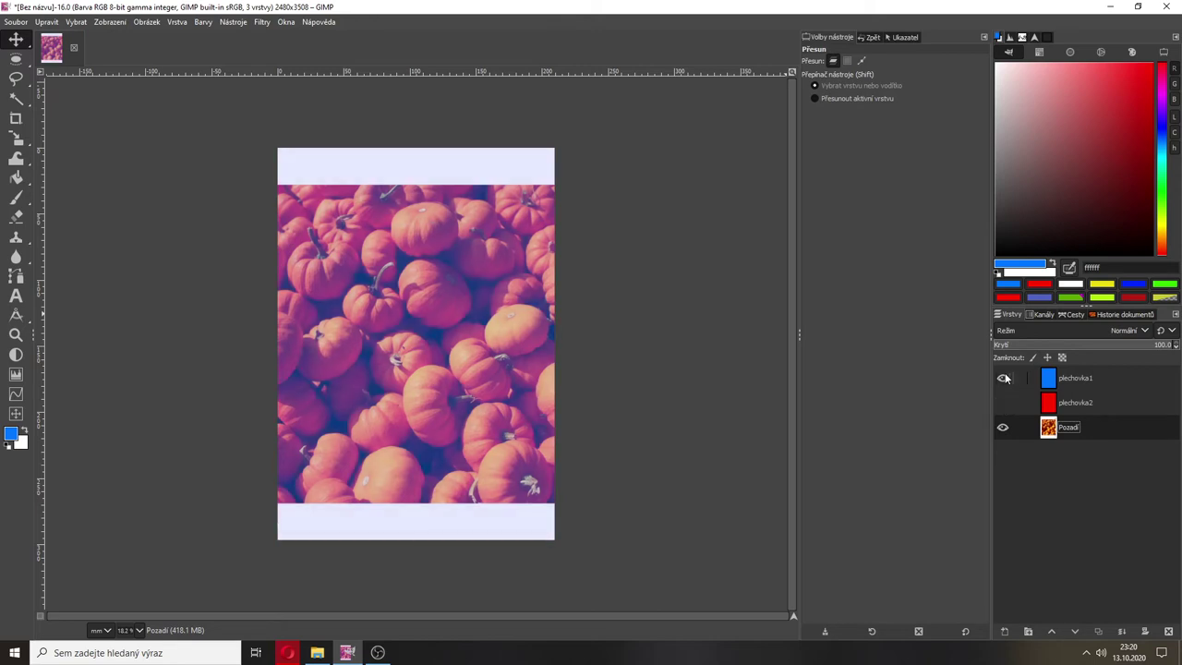
click(1006, 378)
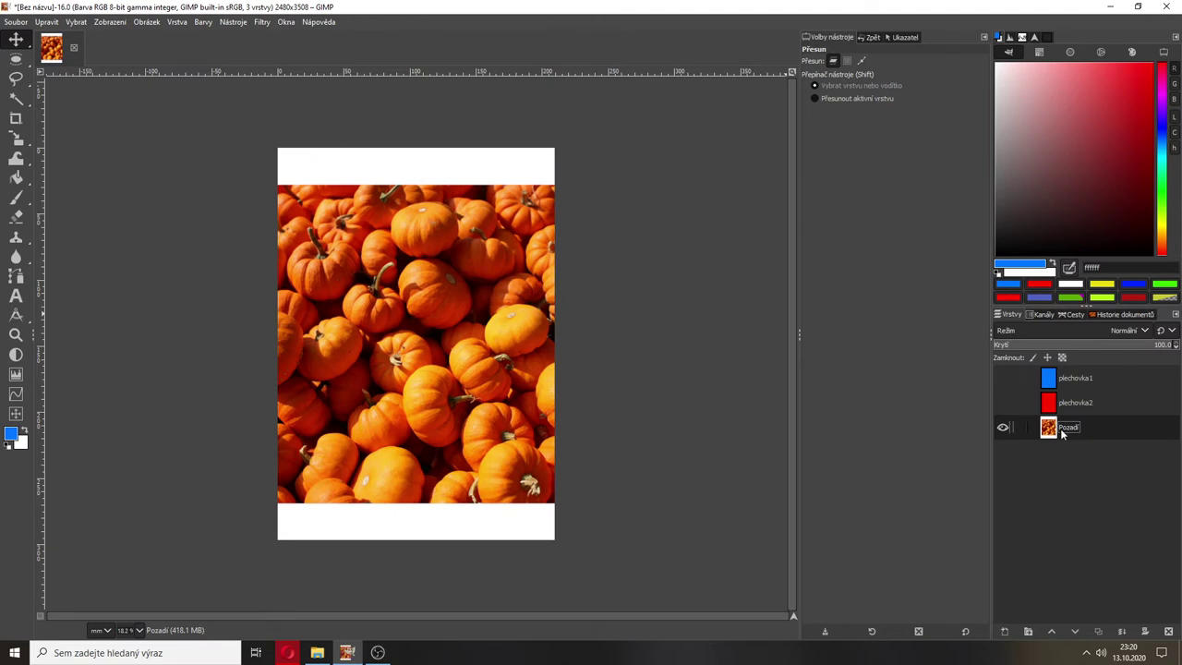
double_click(1069, 428)
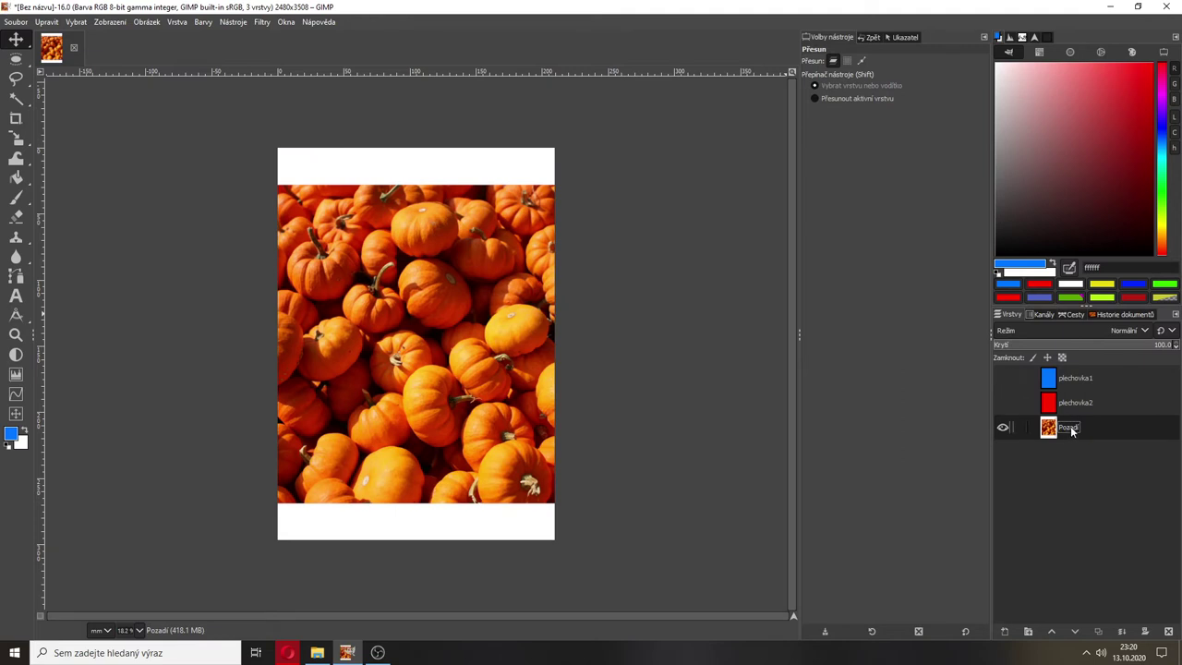
click(1002, 402)
click(1001, 376)
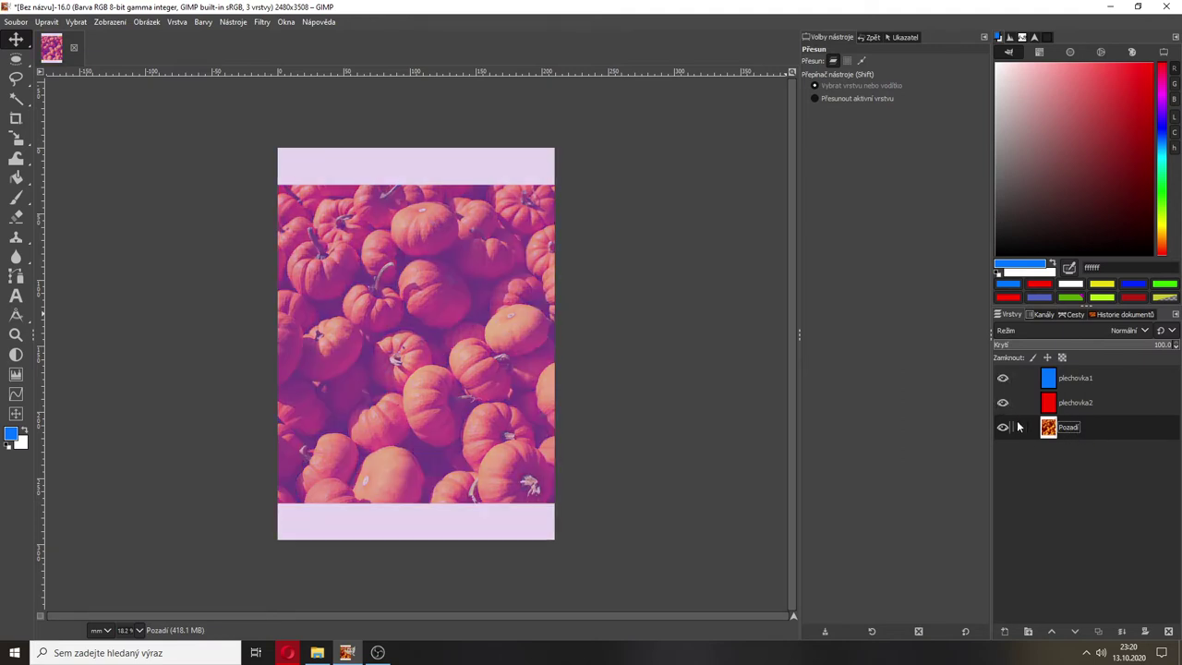
Duplicate the plechovka1 layer.
click(1053, 384)
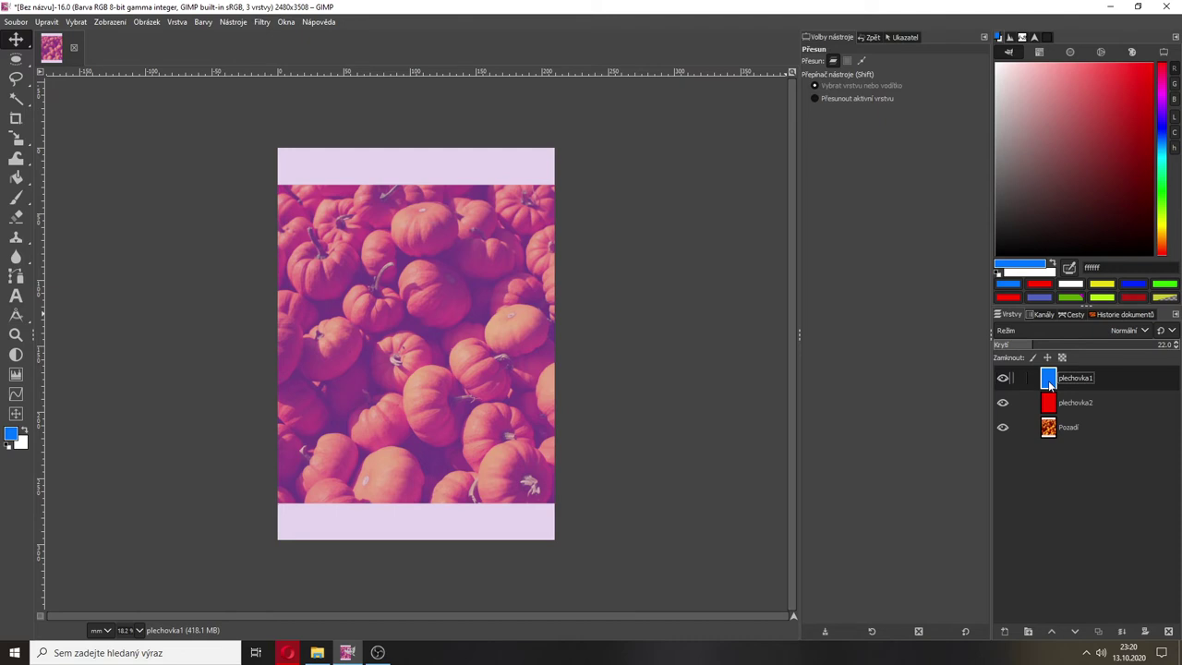
right_click(1048, 383)
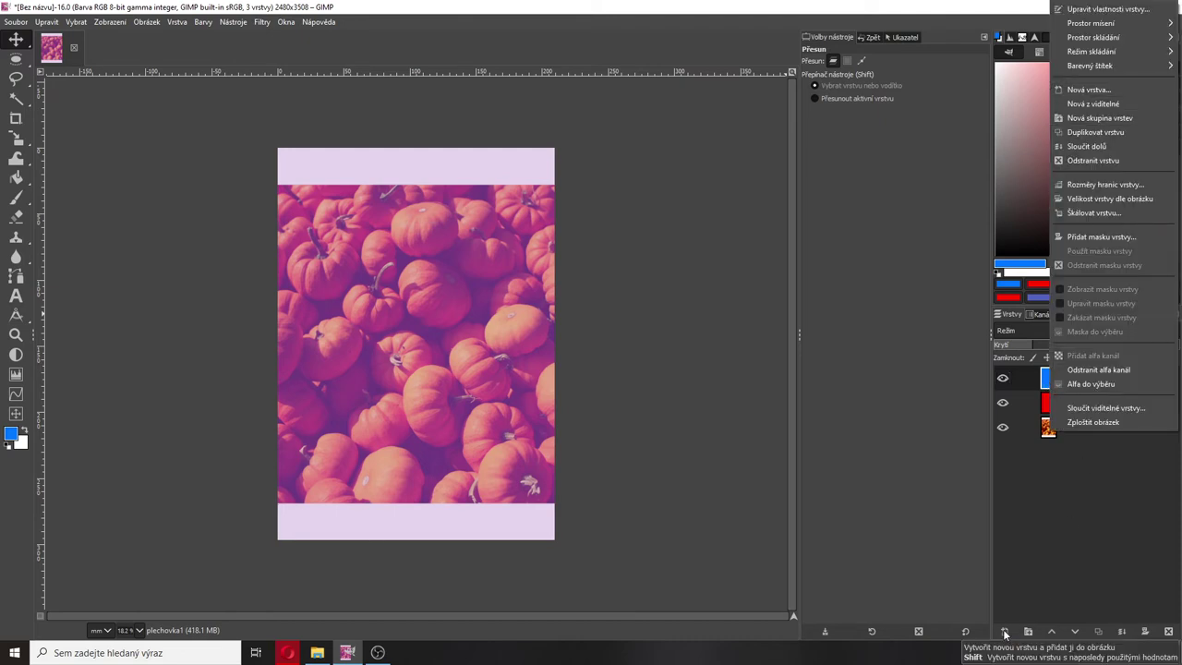
click(1076, 467)
right_click(1077, 468)
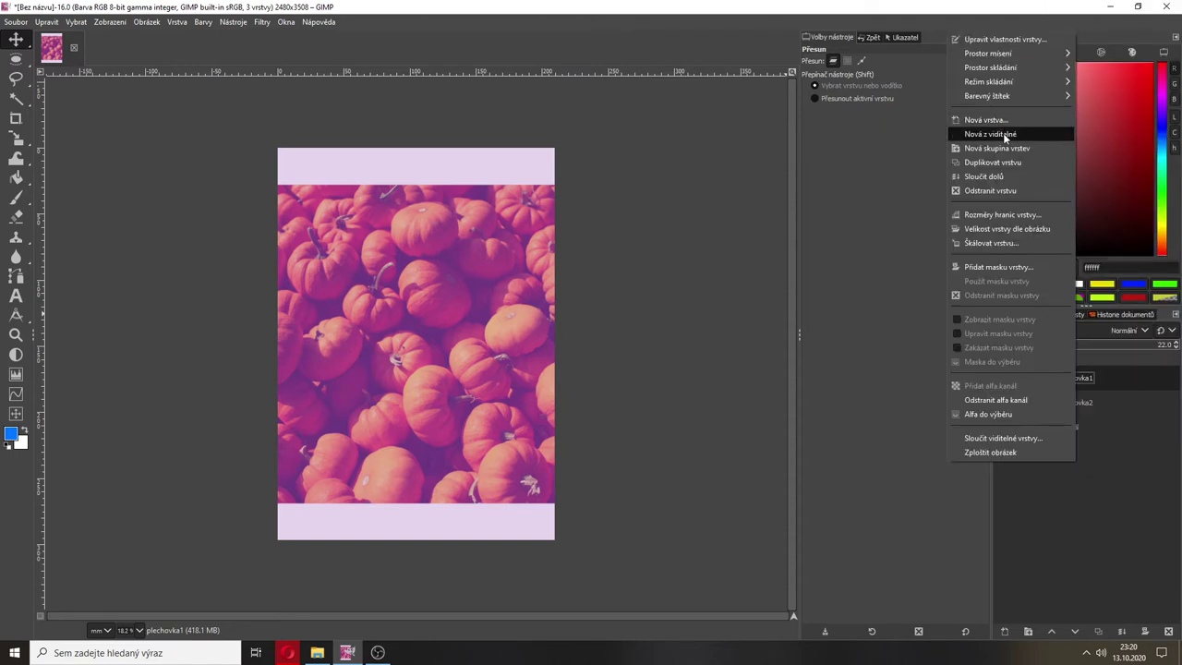
click(1135, 441)
right_click(1055, 373)
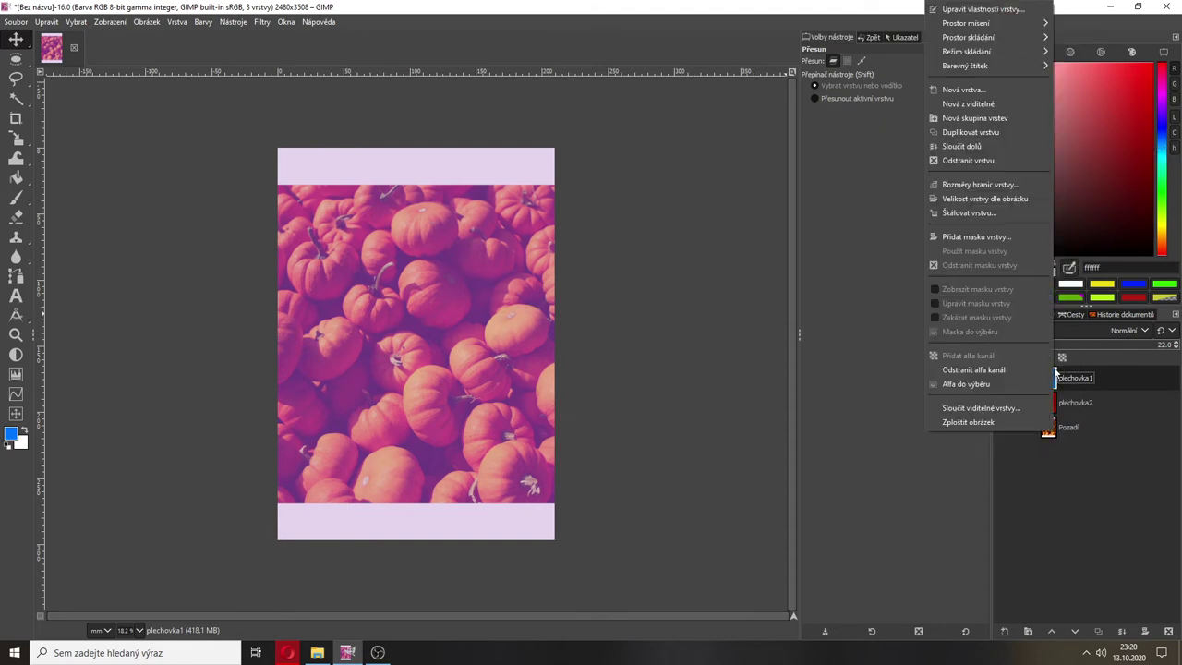
click(965, 132)
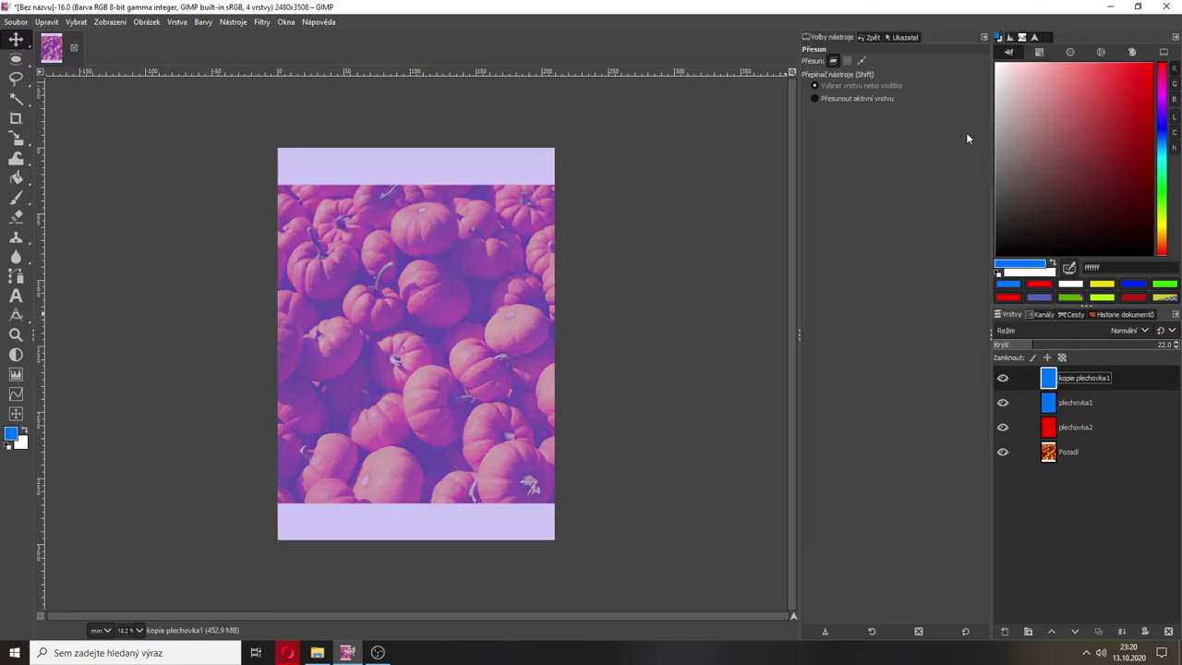
Rename the duplicated layer as plechovka3.
double_click(1074, 379)
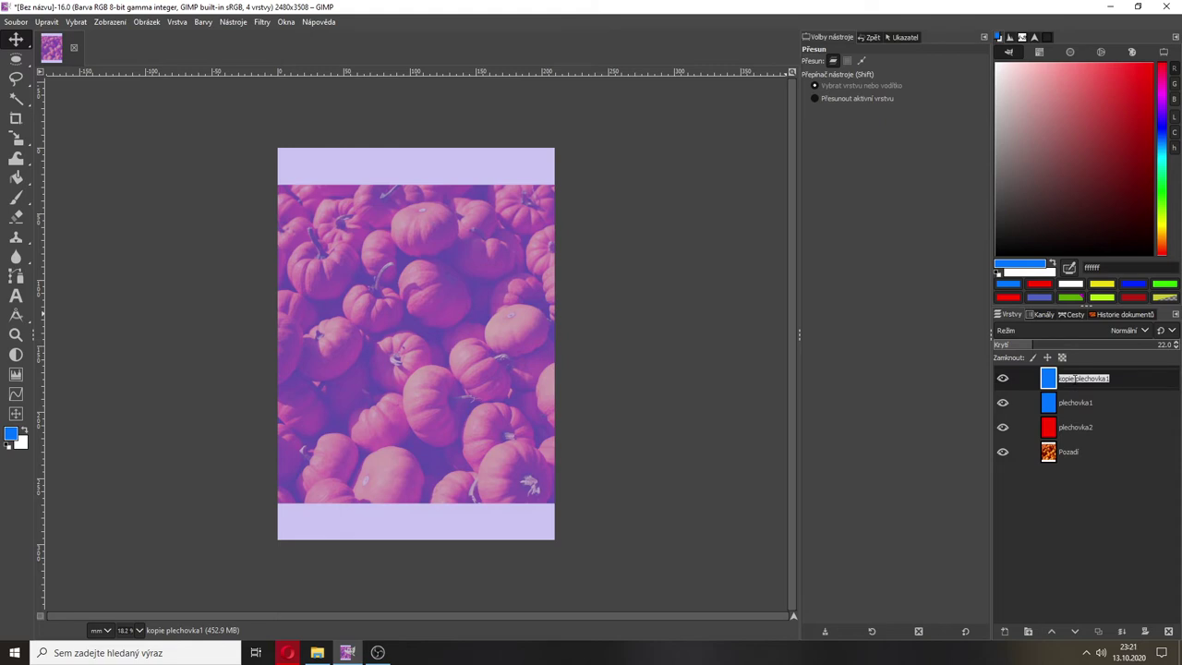
text(plechovka3)
key(Return)
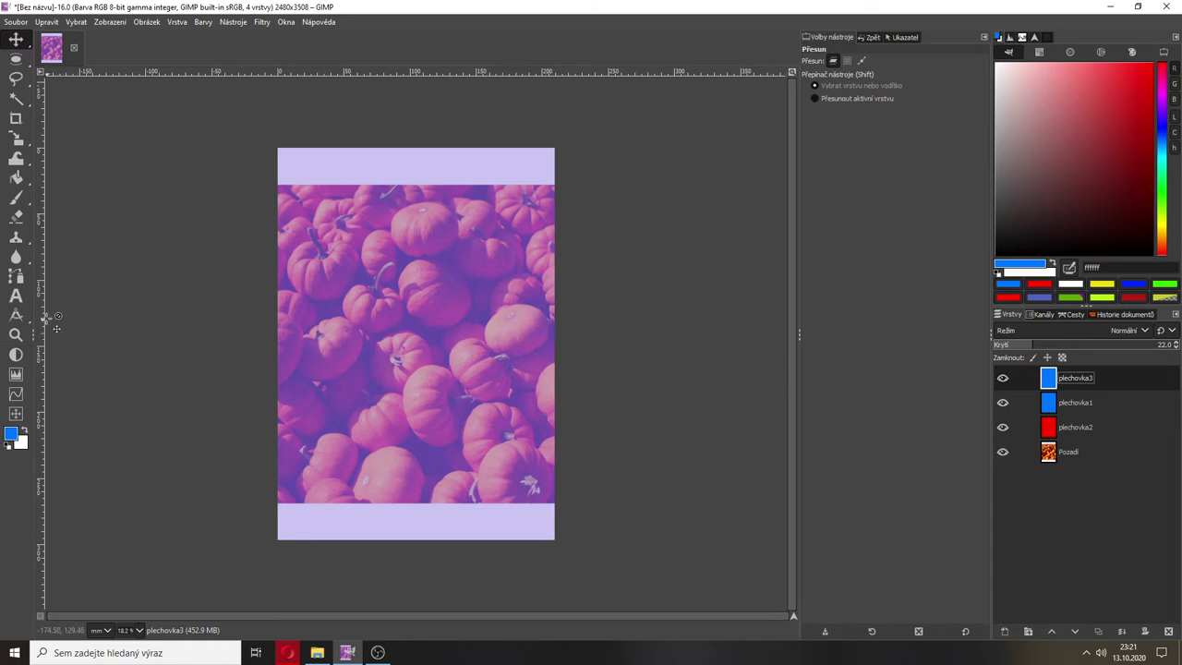
Set the foreground colour to green 00ff0f and bucket-fill the plechovka3 layer with it.
click(17, 180)
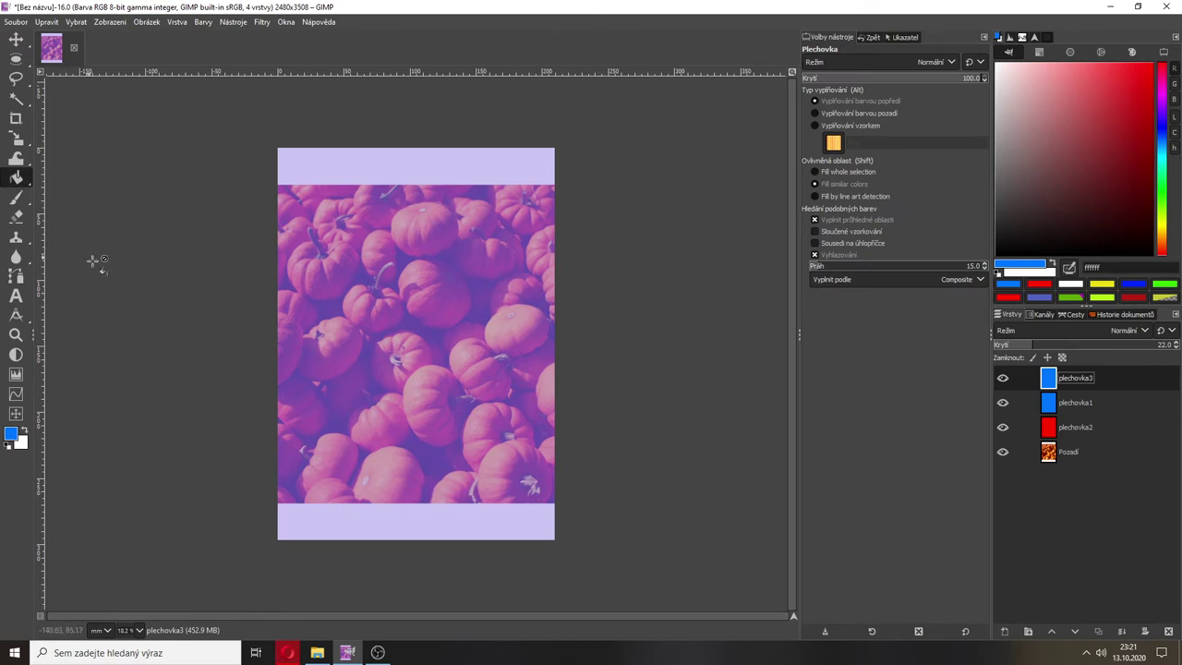
click(12, 434)
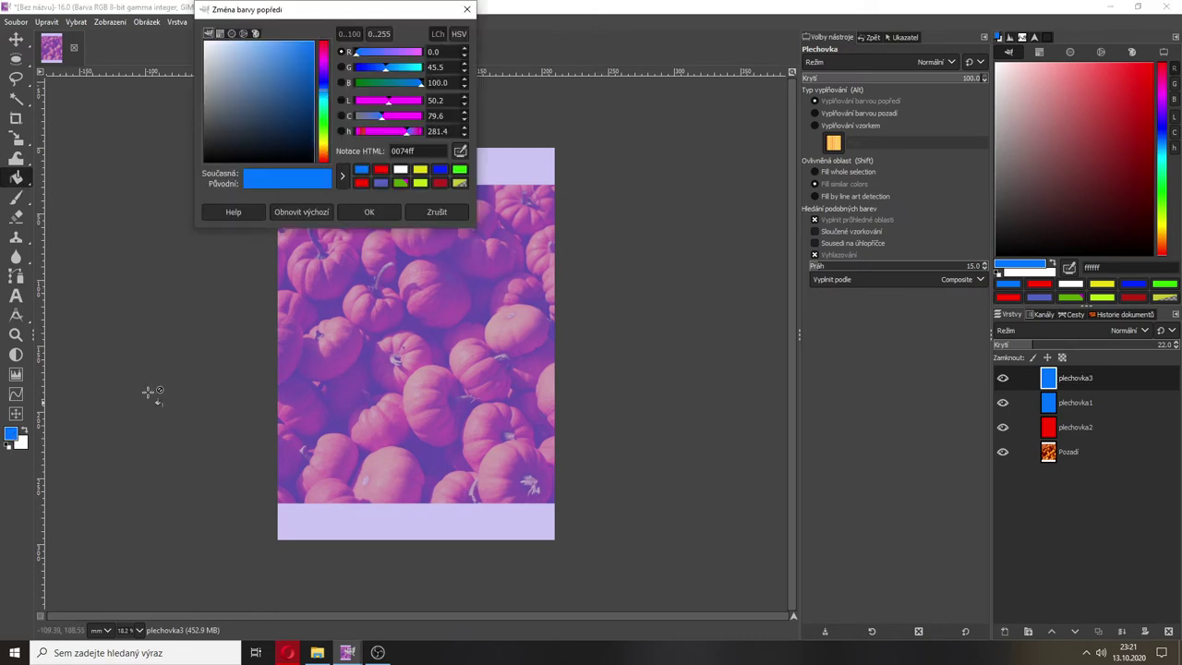
click(323, 122)
click(309, 42)
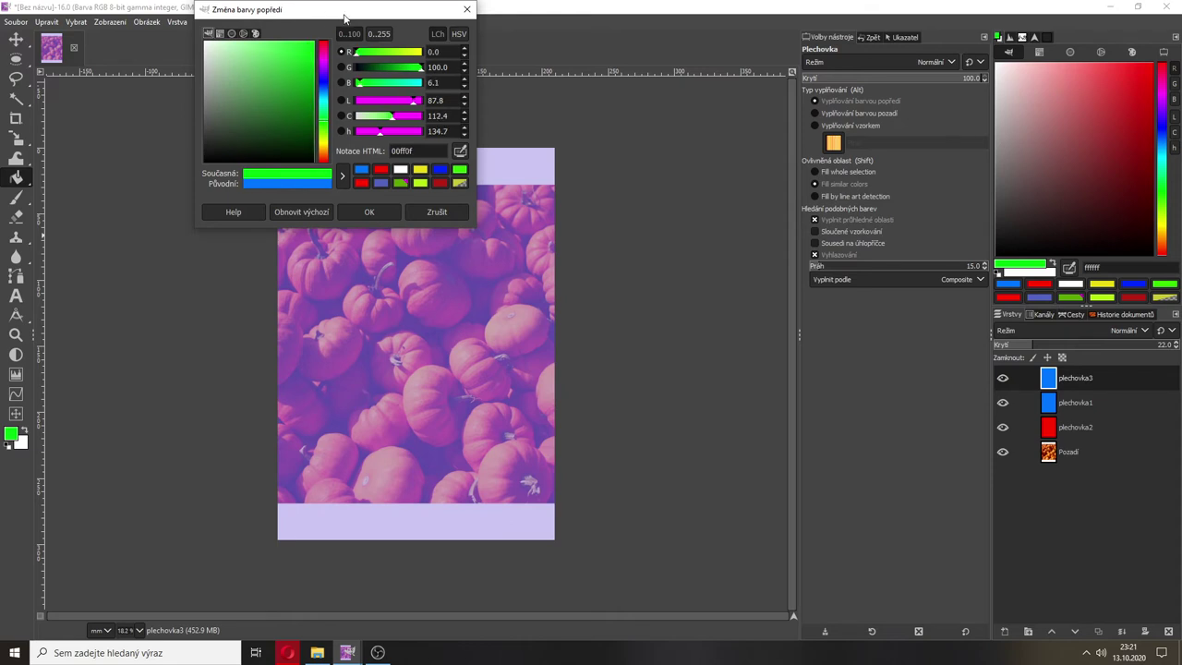
click(383, 211)
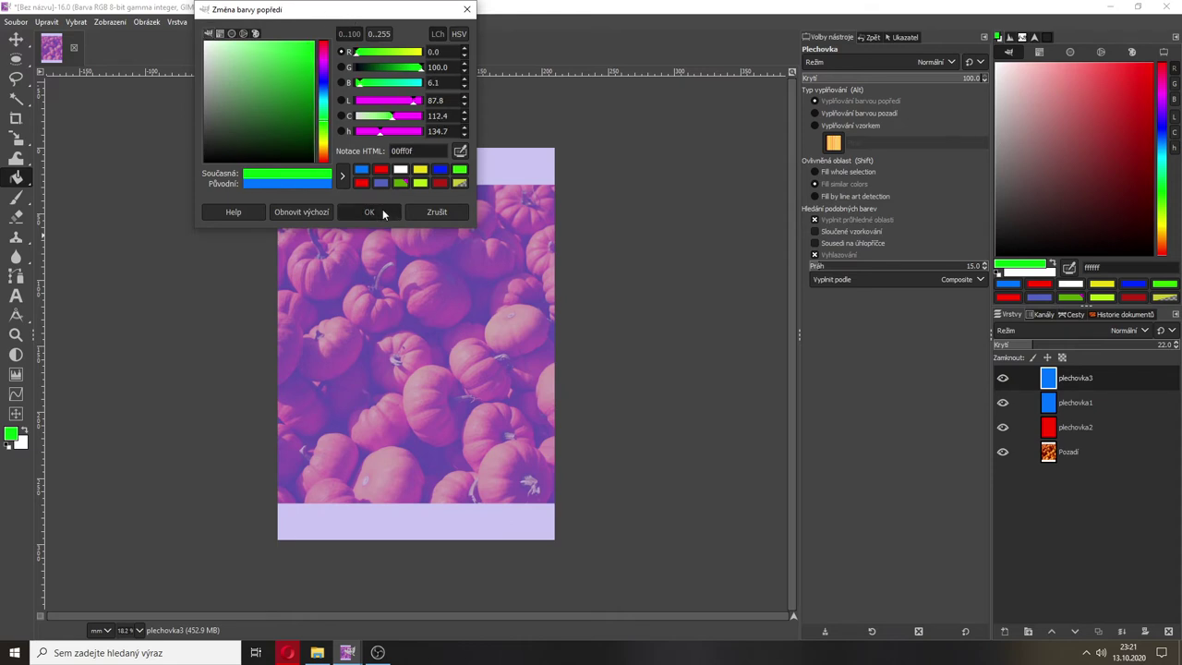
click(411, 294)
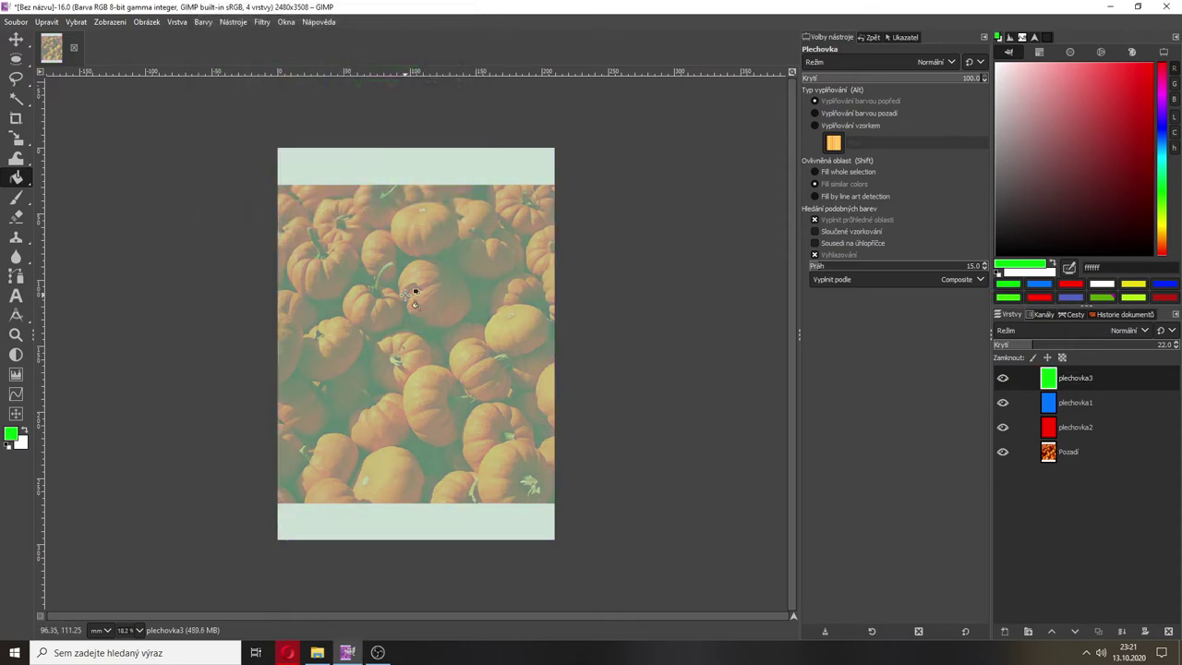
Toggle the visibility of the three plechovka layers one by one to compare their tints, and show them all again.
click(1003, 402)
click(1003, 426)
click(1001, 377)
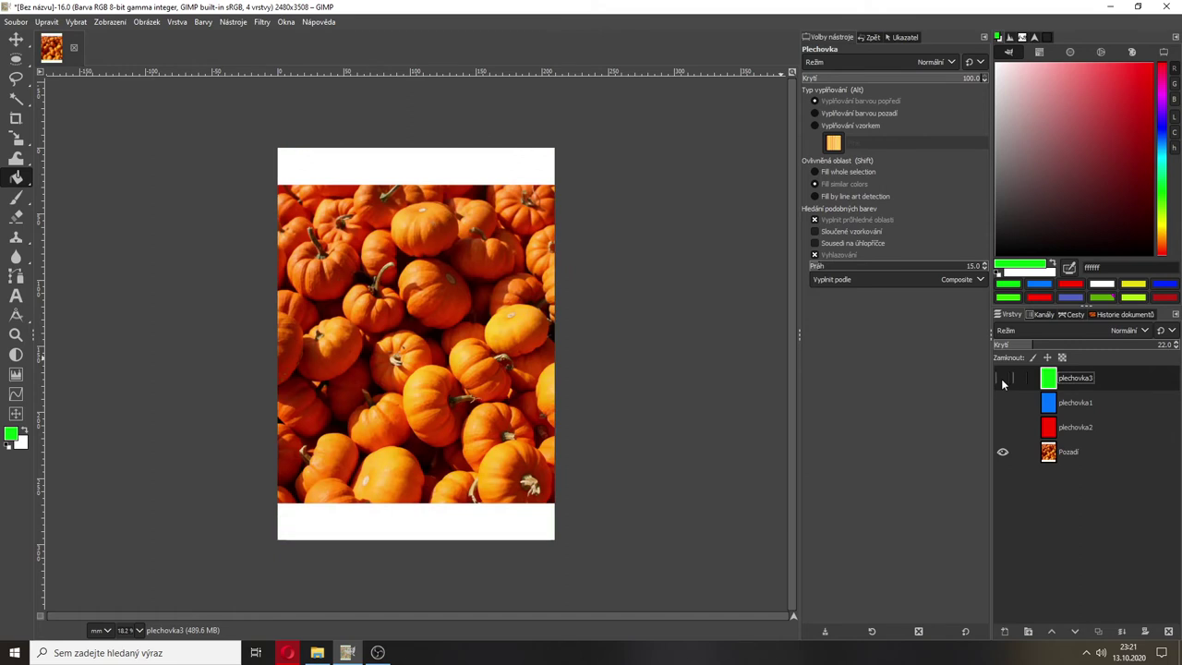
click(1002, 427)
click(1002, 403)
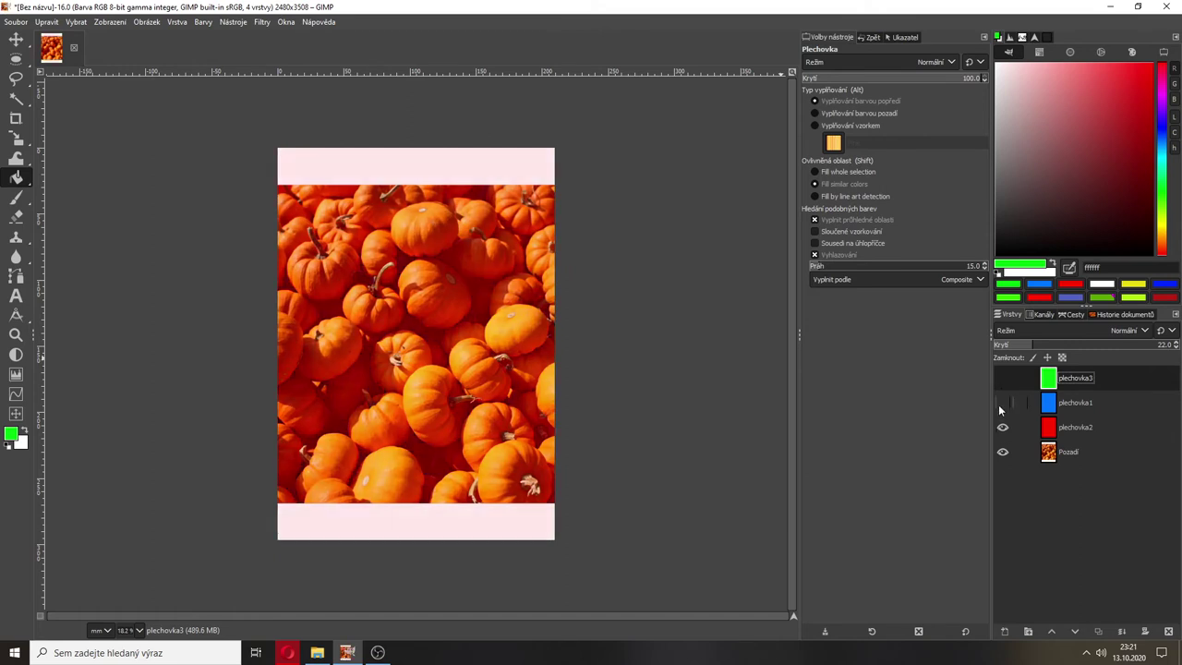
click(1001, 379)
click(1002, 378)
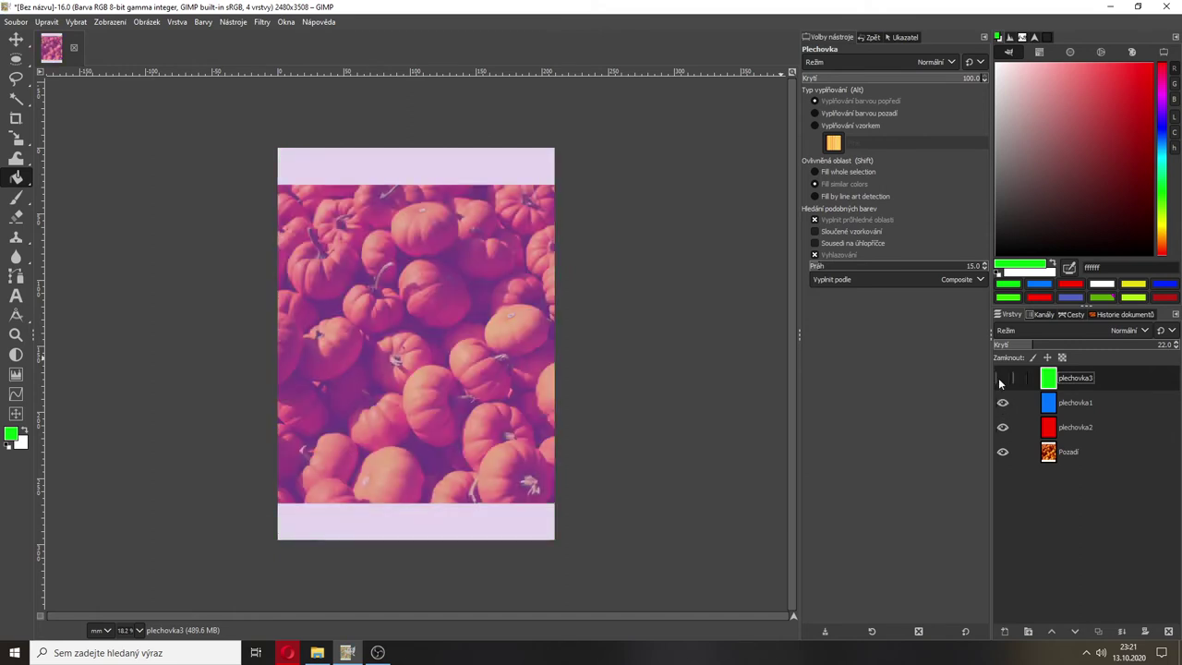
click(1002, 402)
click(1003, 427)
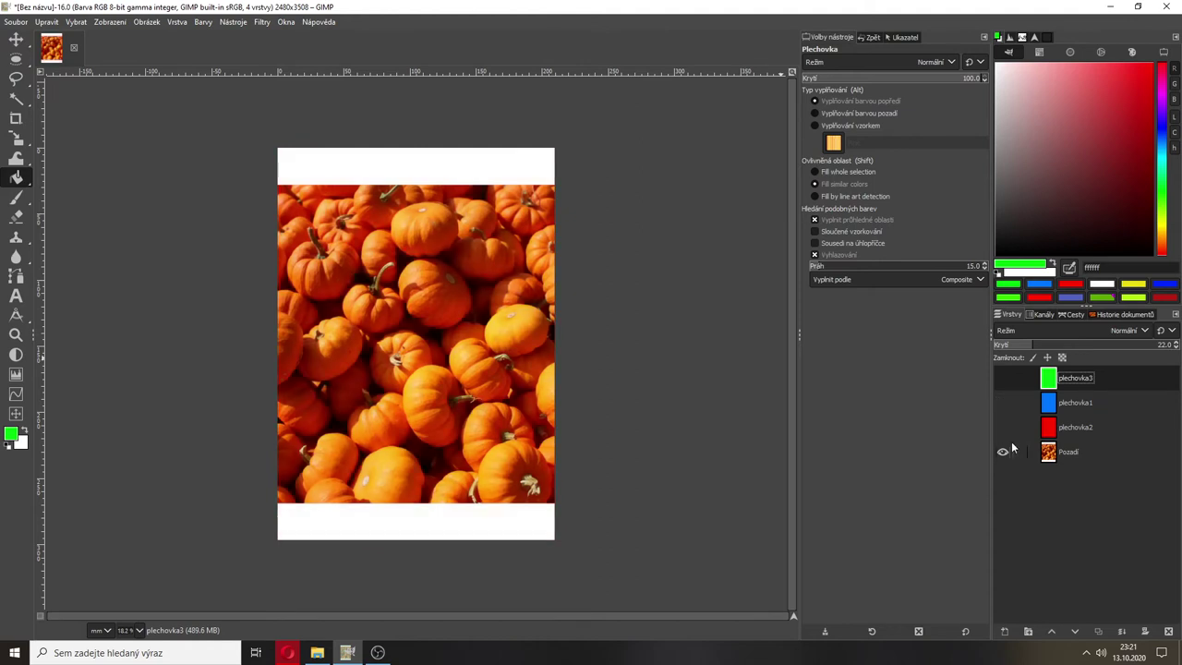
click(1003, 427)
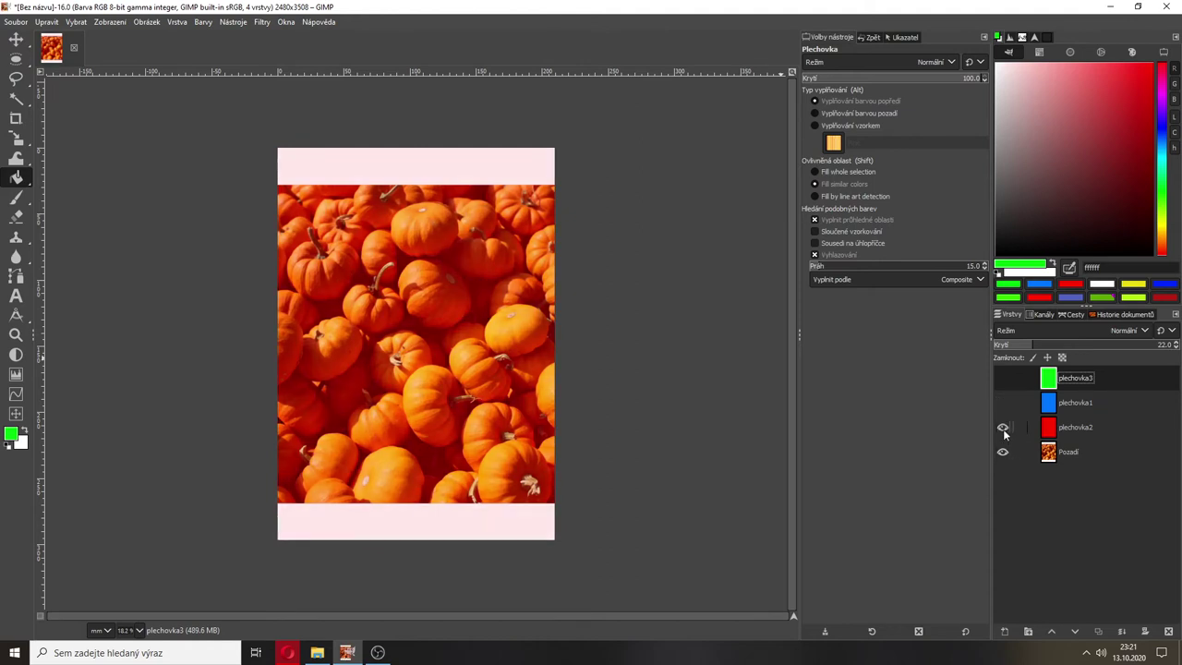
click(1002, 378)
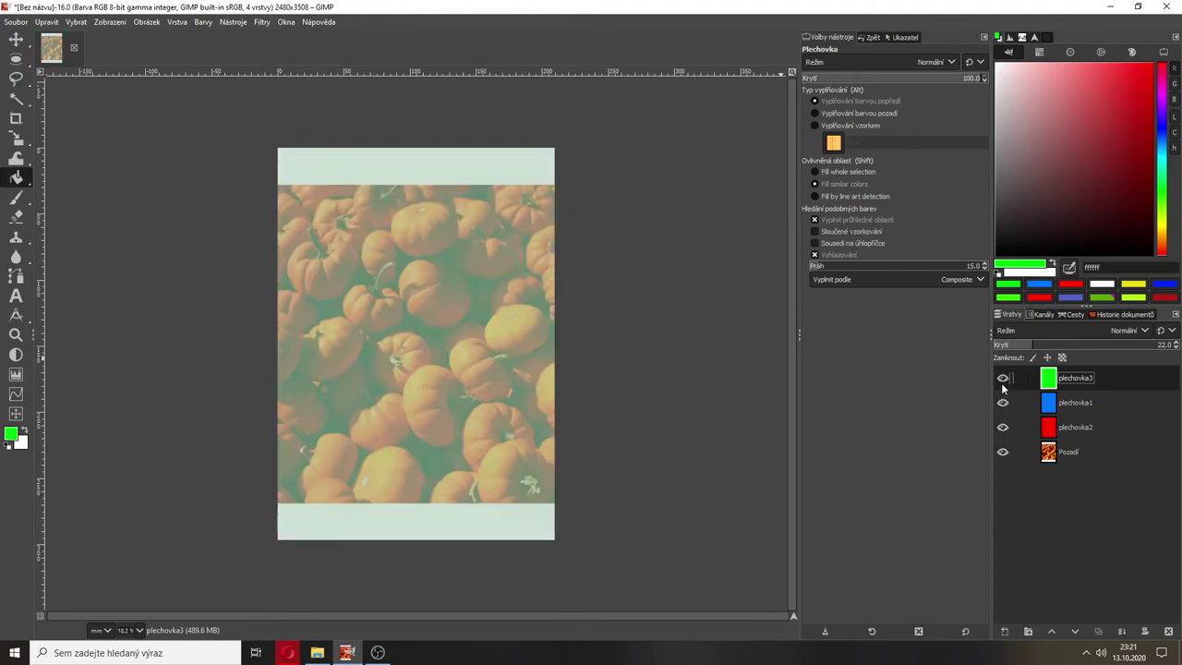
Create a layer group above plechovka3 and name it plechovky.
click(1063, 454)
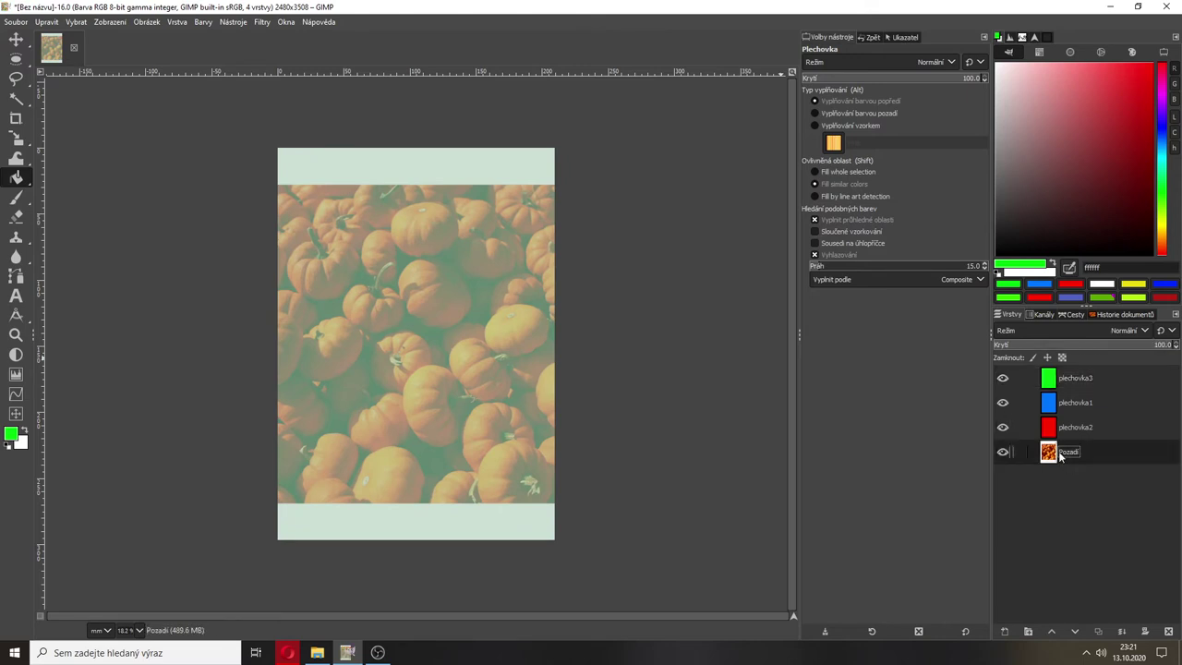
click(1068, 380)
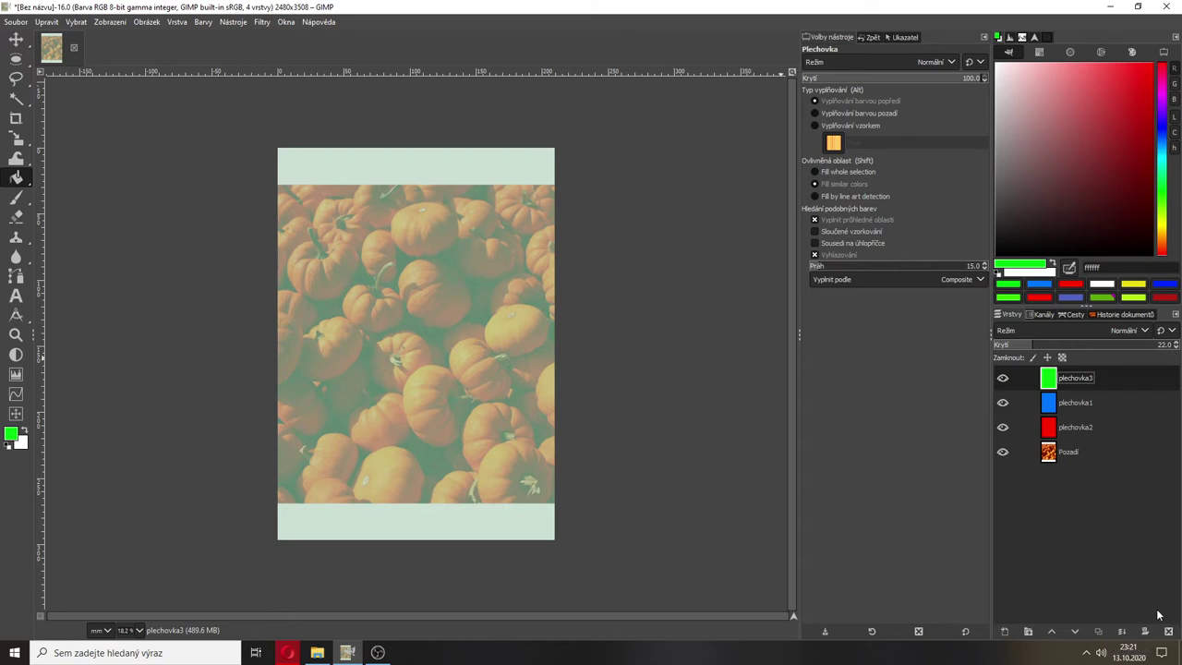
click(1029, 631)
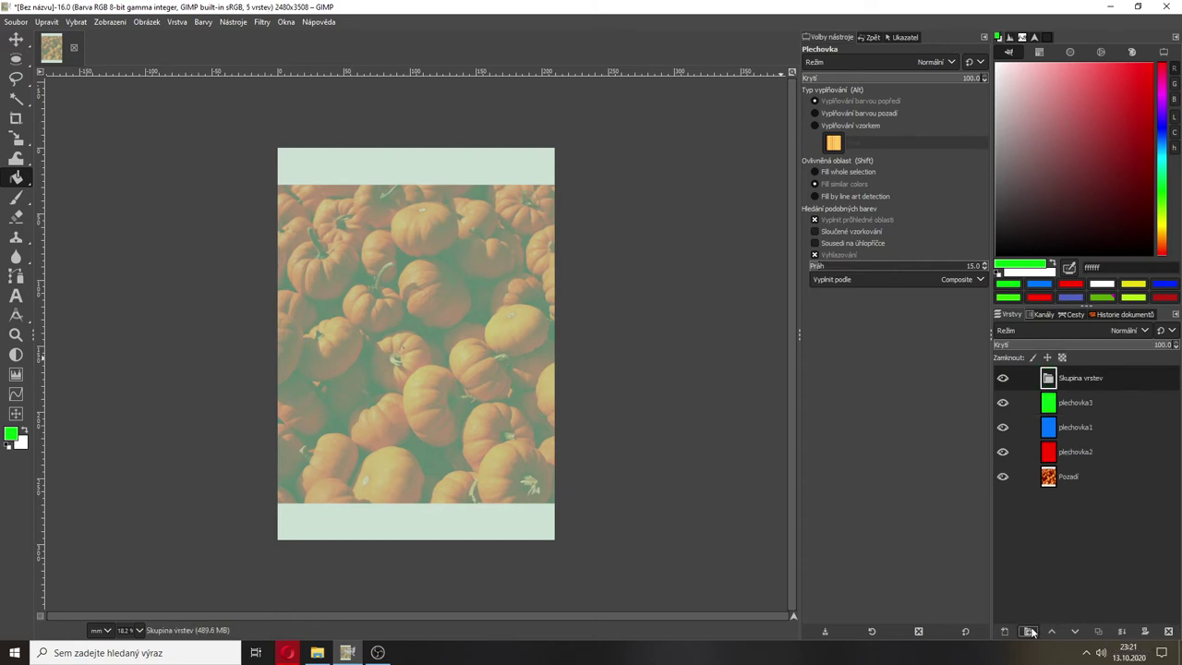
double_click(1086, 379)
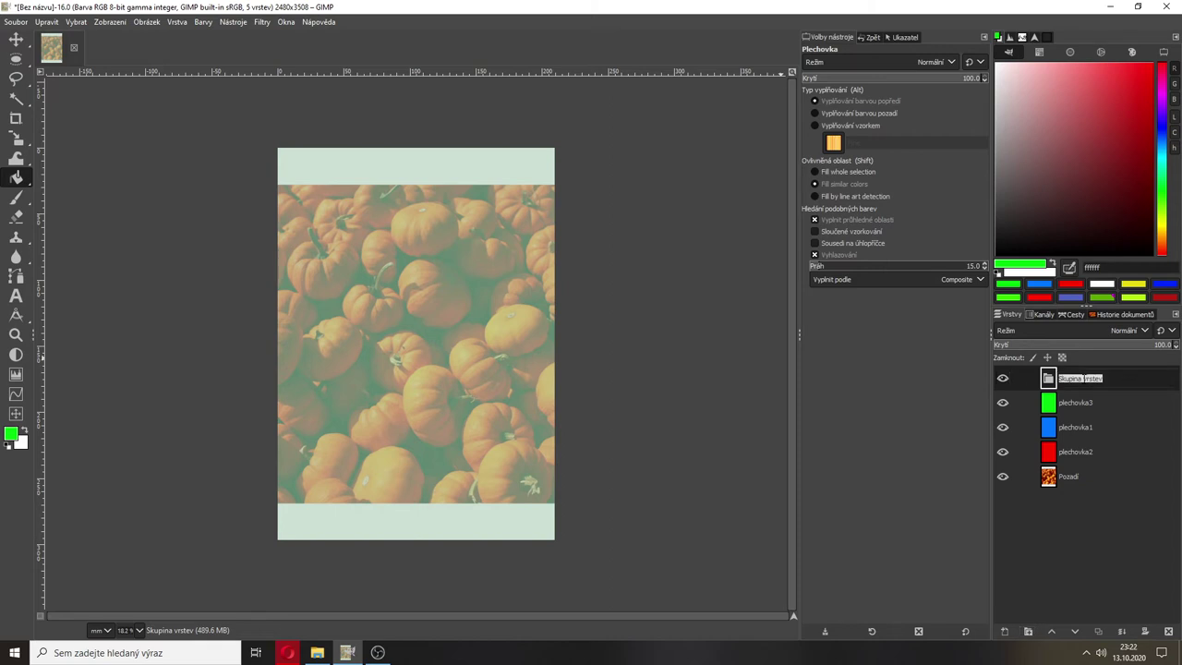
text(plechovky)
key(Return)
Move plechovka3, plechovka1 and plechovka2 into the plechovky group and collapse the group.
mouse_move(1081, 404)
mouse_down()
mouse_move(1071, 390)
mouse_move(1074, 414)
mouse_move(1071, 395)
mouse_up()
drag(1068, 452, 1073, 386)
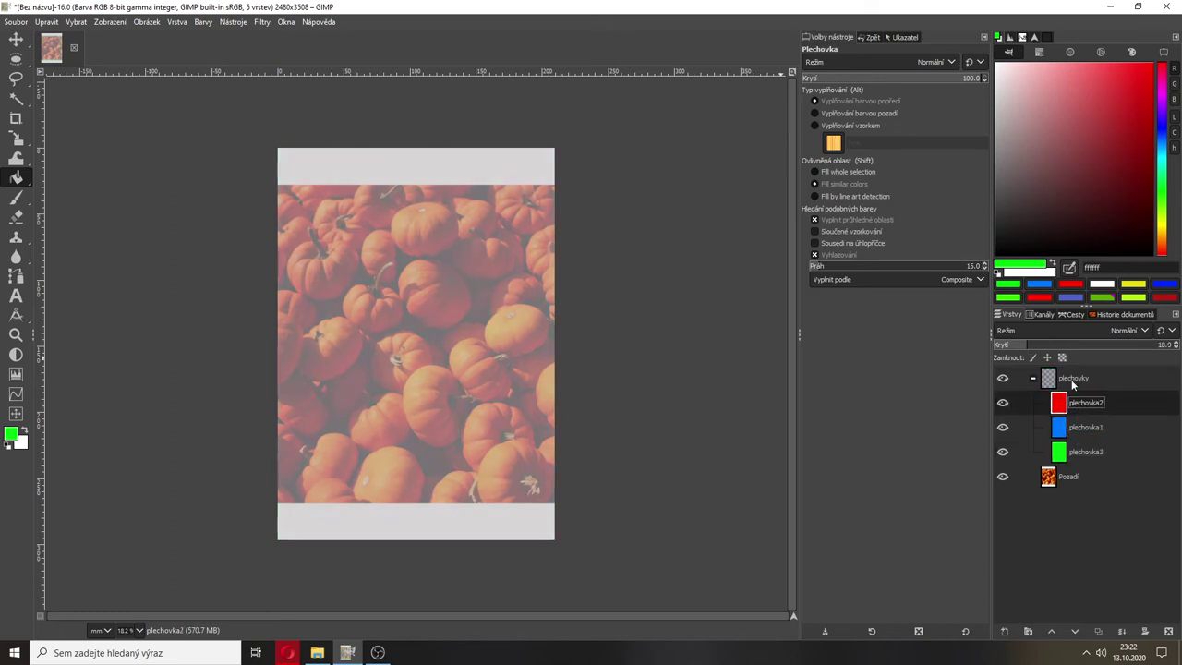
click(1033, 377)
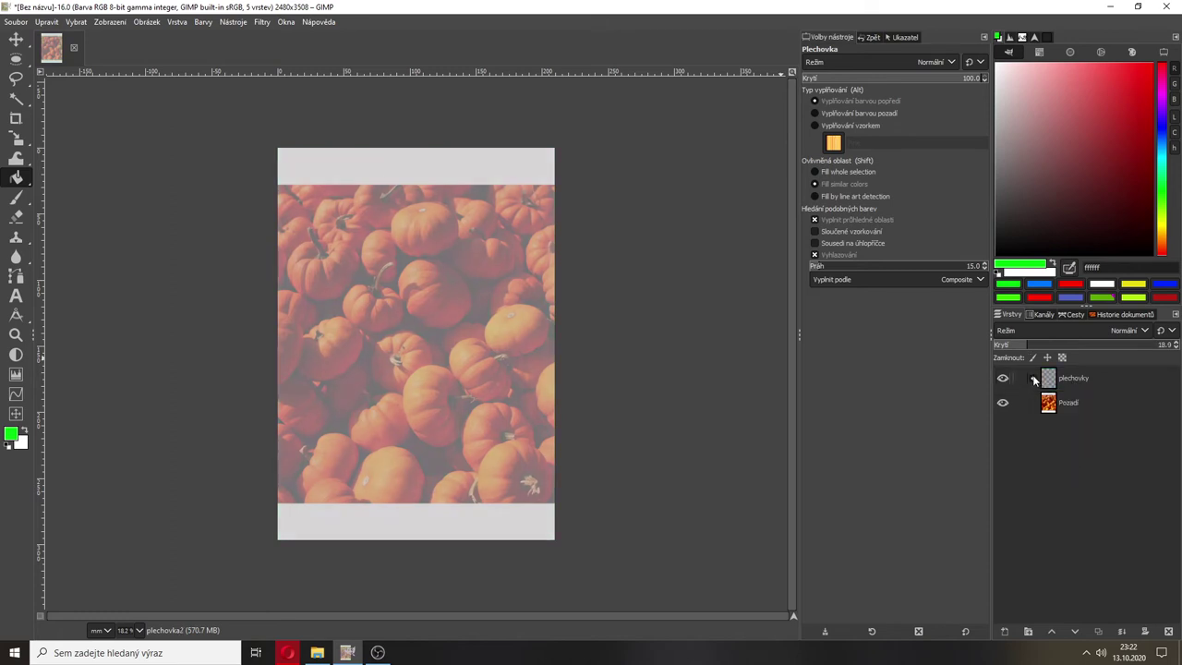
click(1033, 378)
click(1034, 378)
Toggle the plechovky group's visibility repeatedly to examine its combined effect on the photo, and show the group again.
click(1006, 379)
click(1006, 379)
click(1006, 379)
click(1006, 378)
click(1004, 379)
click(1006, 379)
click(1006, 378)
click(1006, 378)
click(1007, 379)
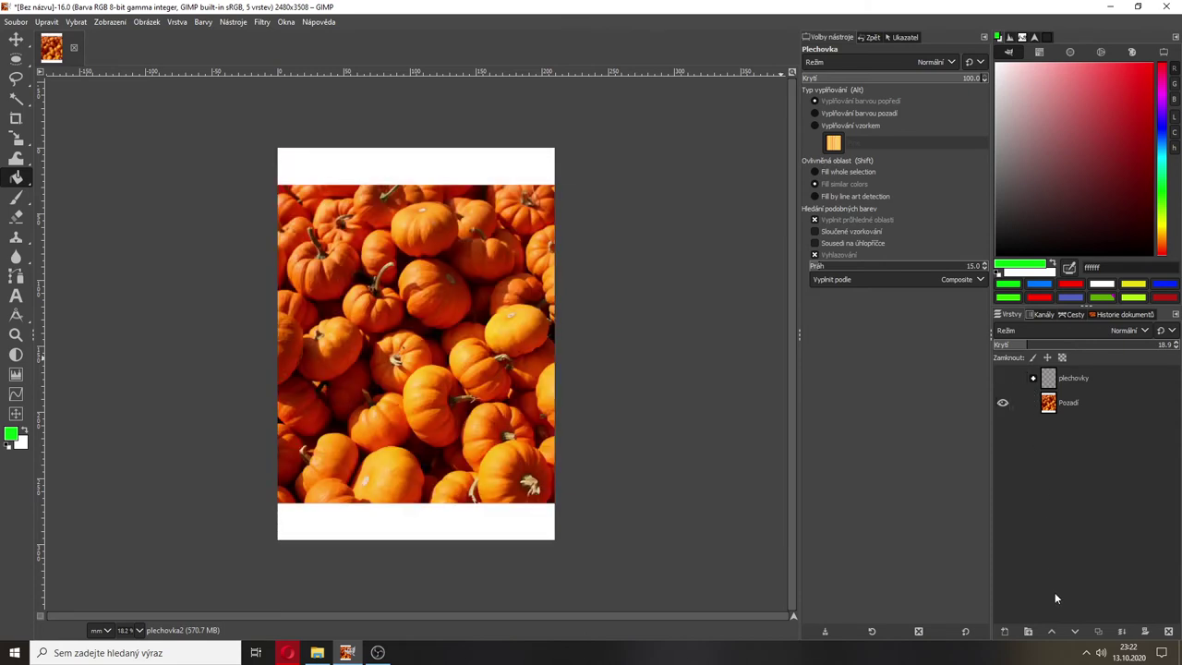
click(1002, 379)
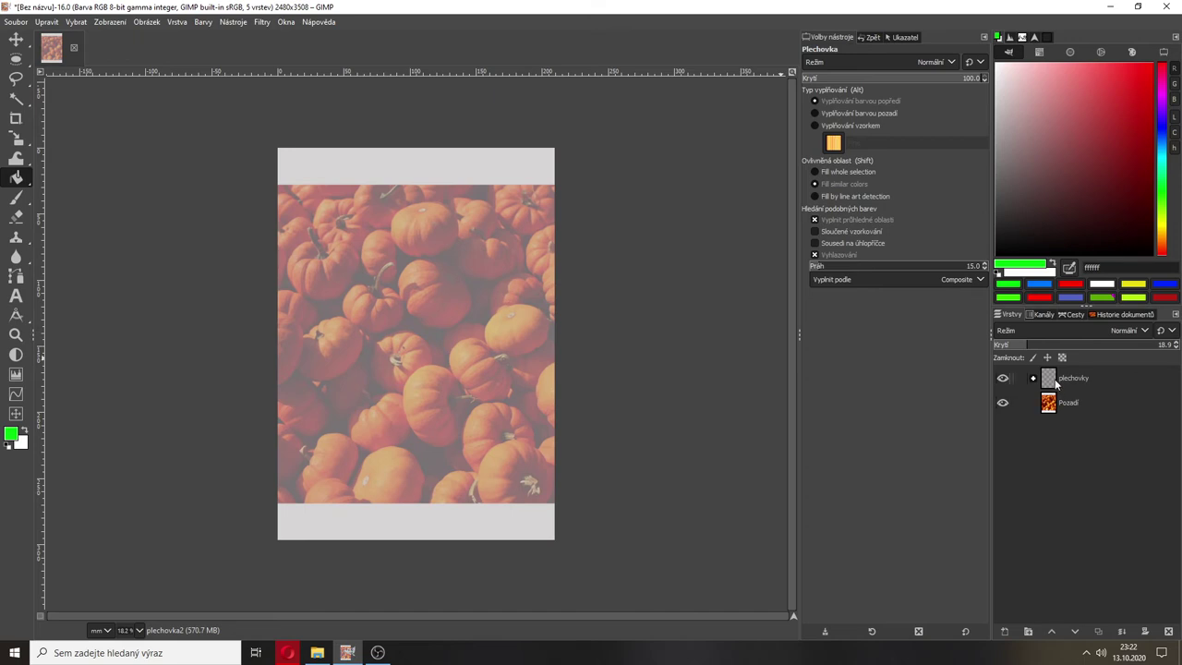
Move the plechovky group below the Pozadí layer and hide the group.
drag(1048, 381, 1053, 419)
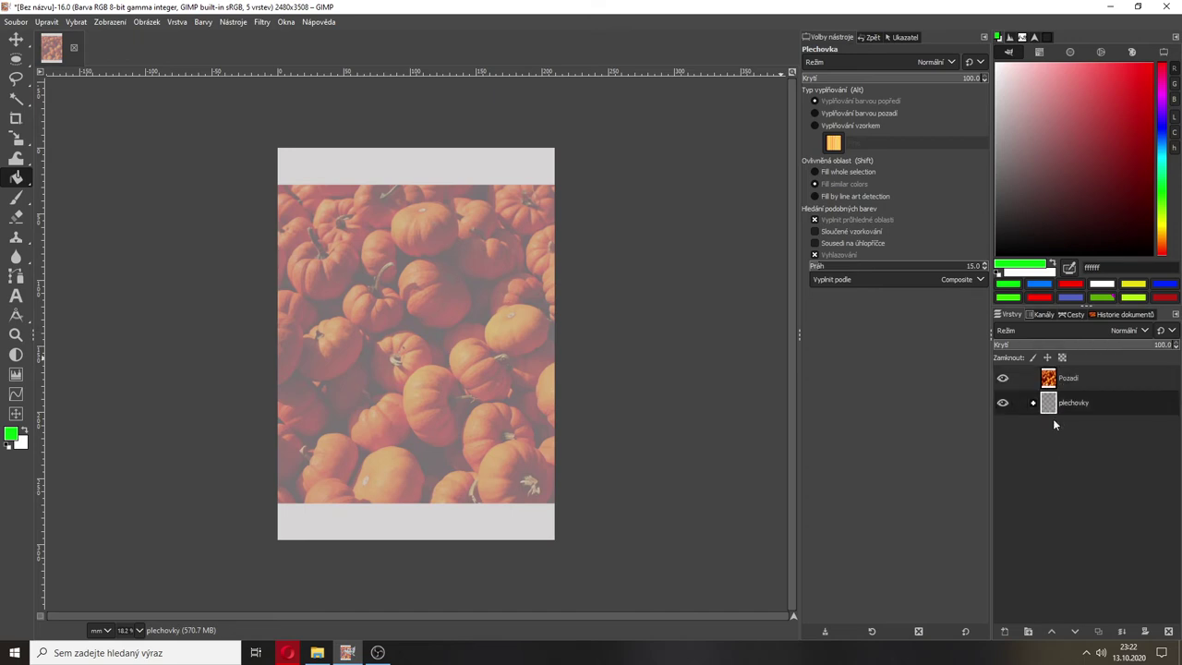
click(1006, 404)
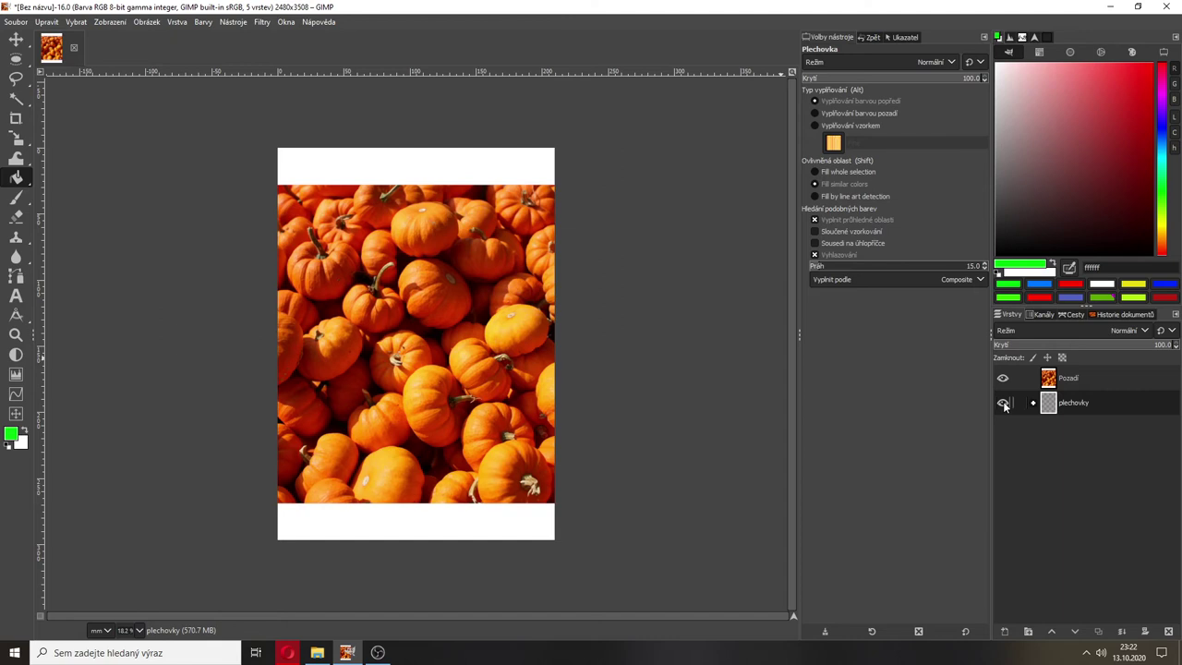
Add two new transparent 2480 × 3508 px layers above the Pozadí layer.
click(1077, 379)
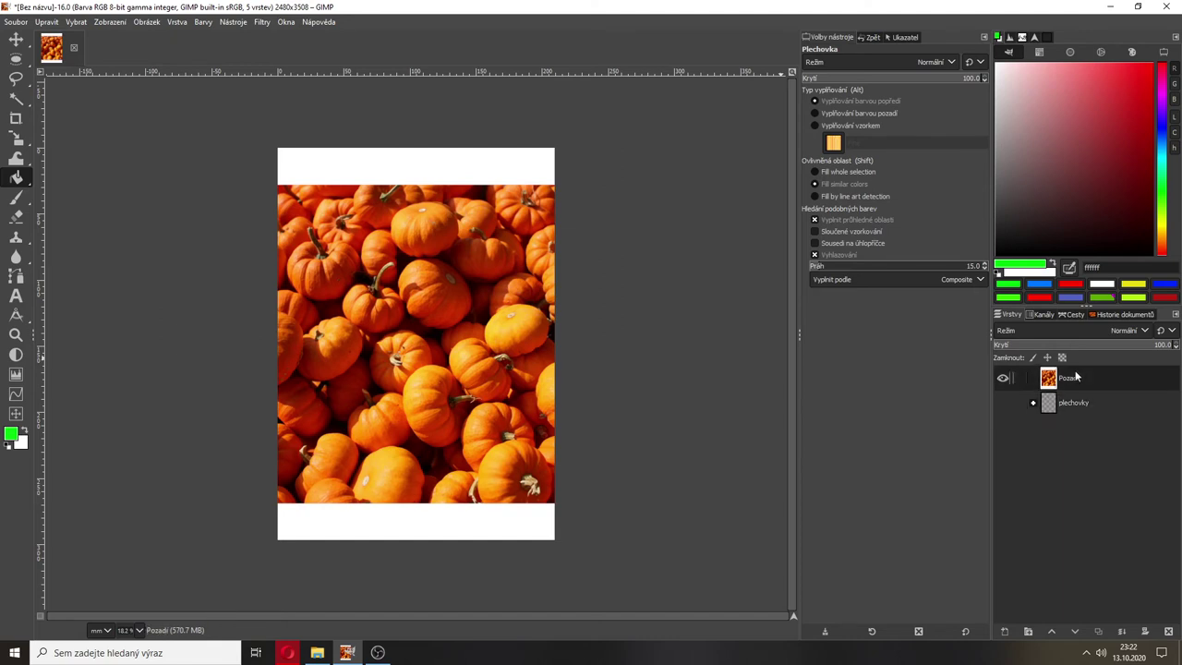
click(1006, 632)
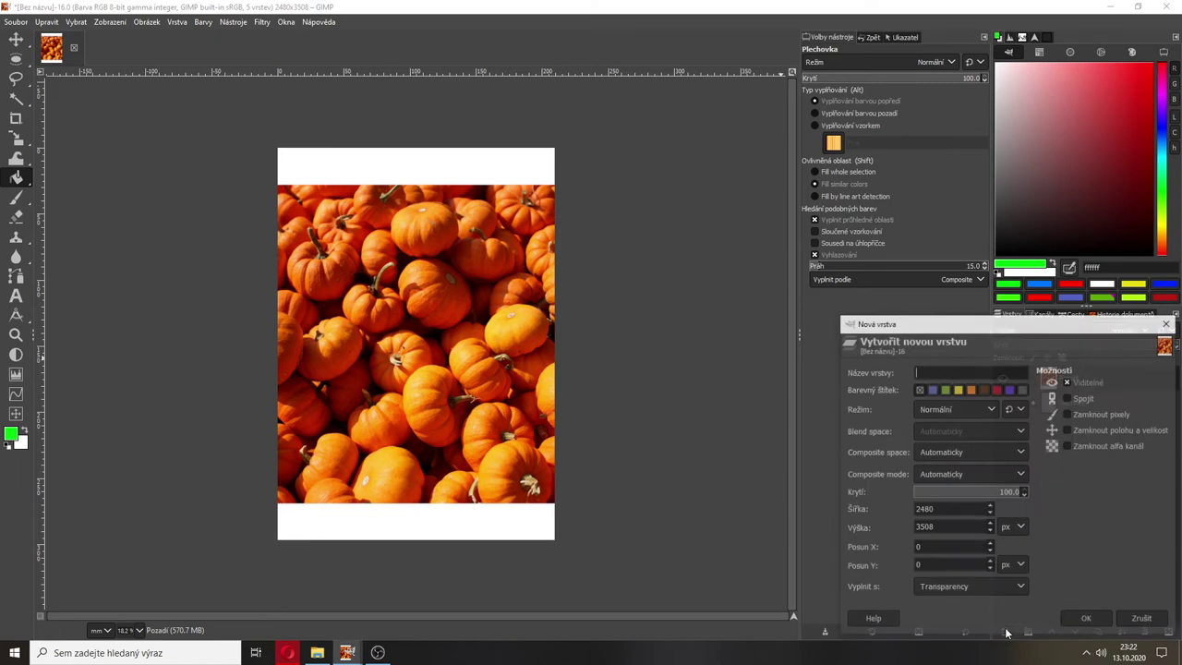
click(1085, 621)
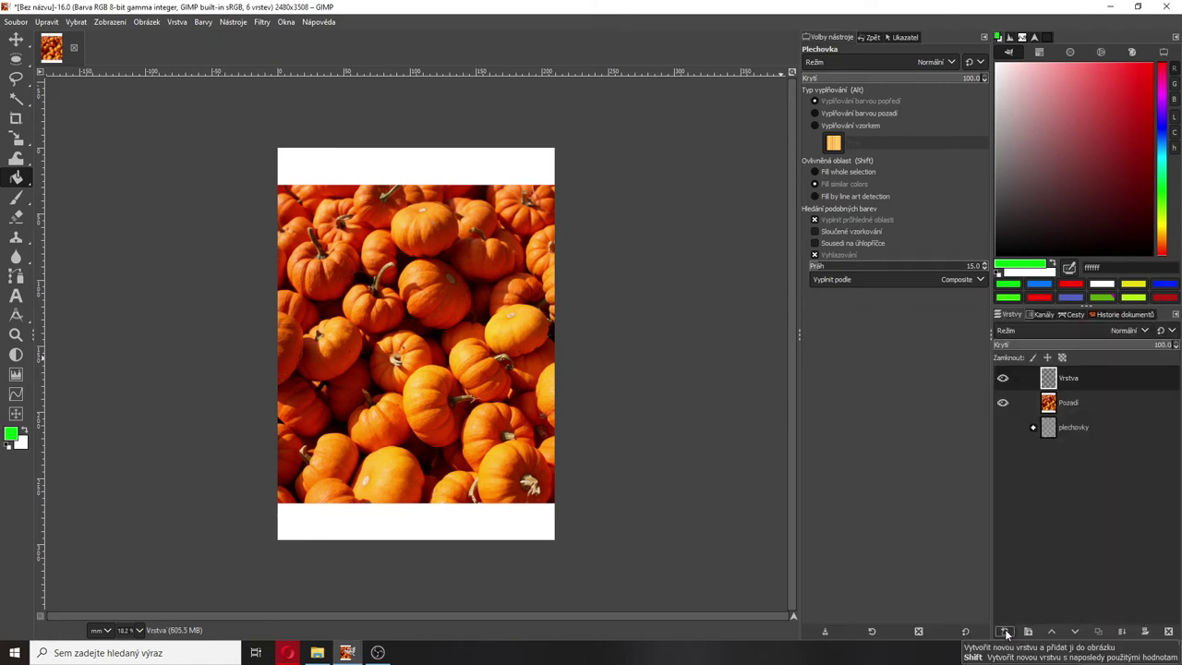
click(1006, 632)
click(1083, 626)
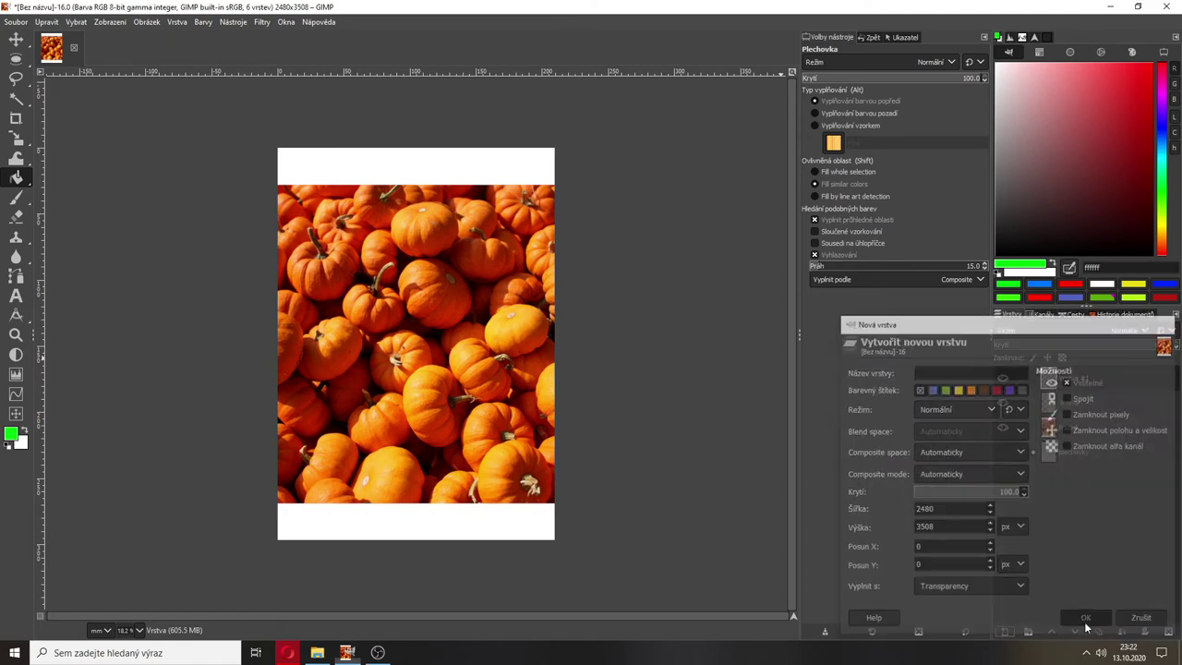
Rename the lower new layer as gradient1 and the upper one as gradient2.
double_click(1068, 402)
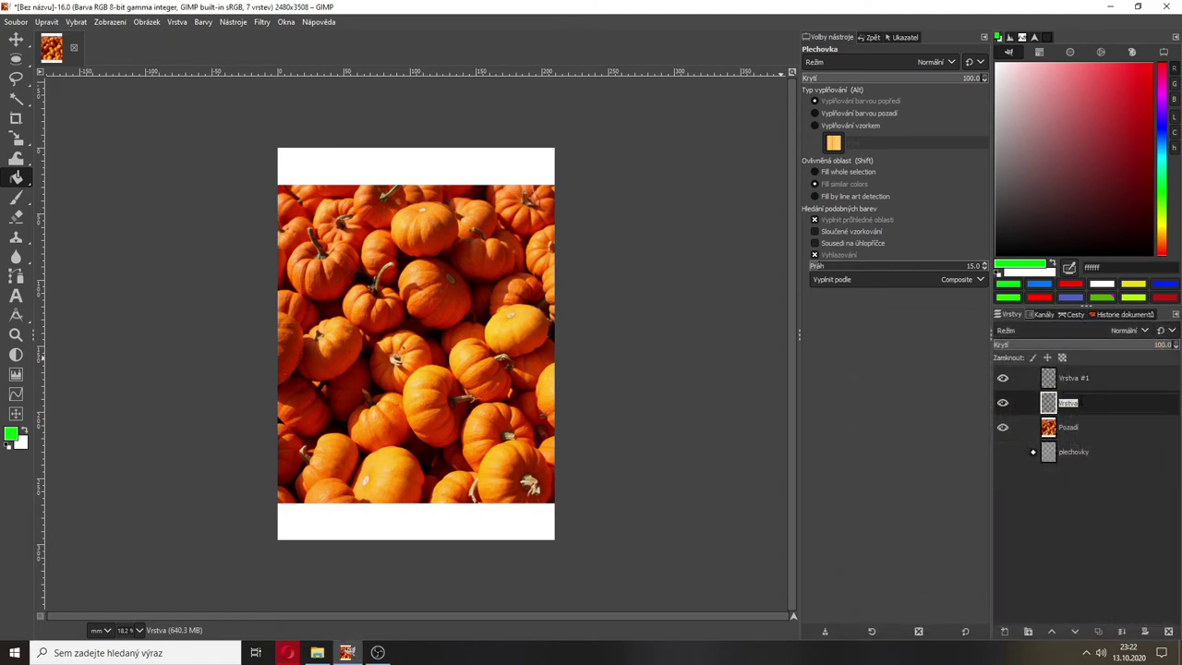
text(gradient1)
double_click(1074, 378)
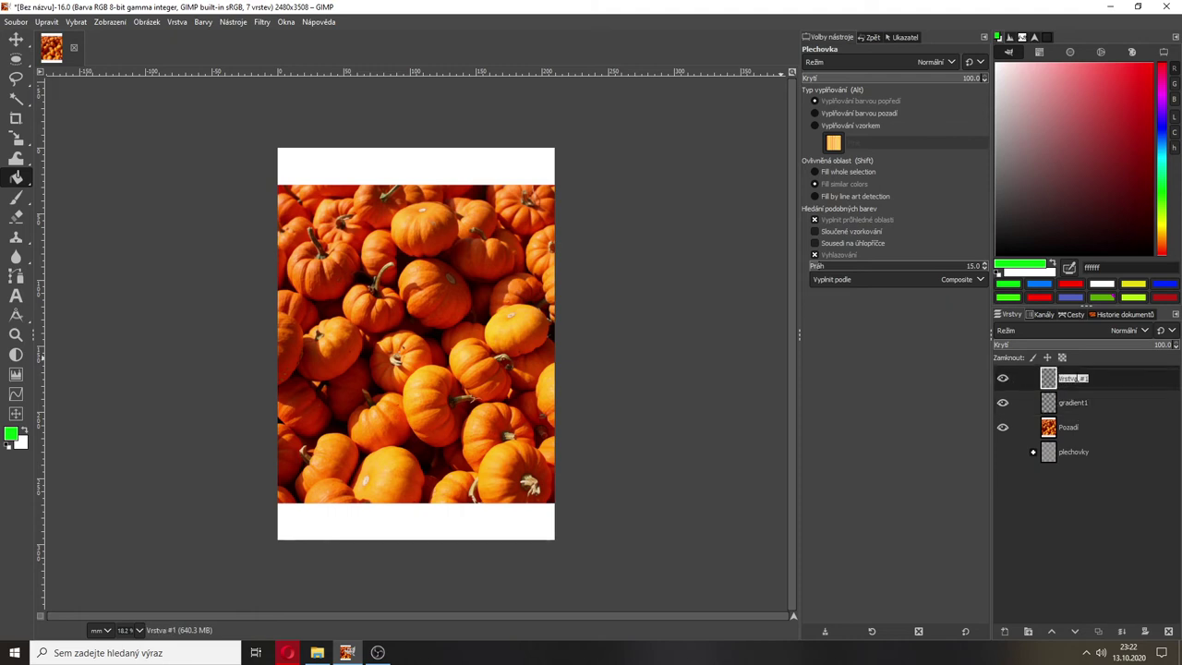
text(gradient2)
key(Return)
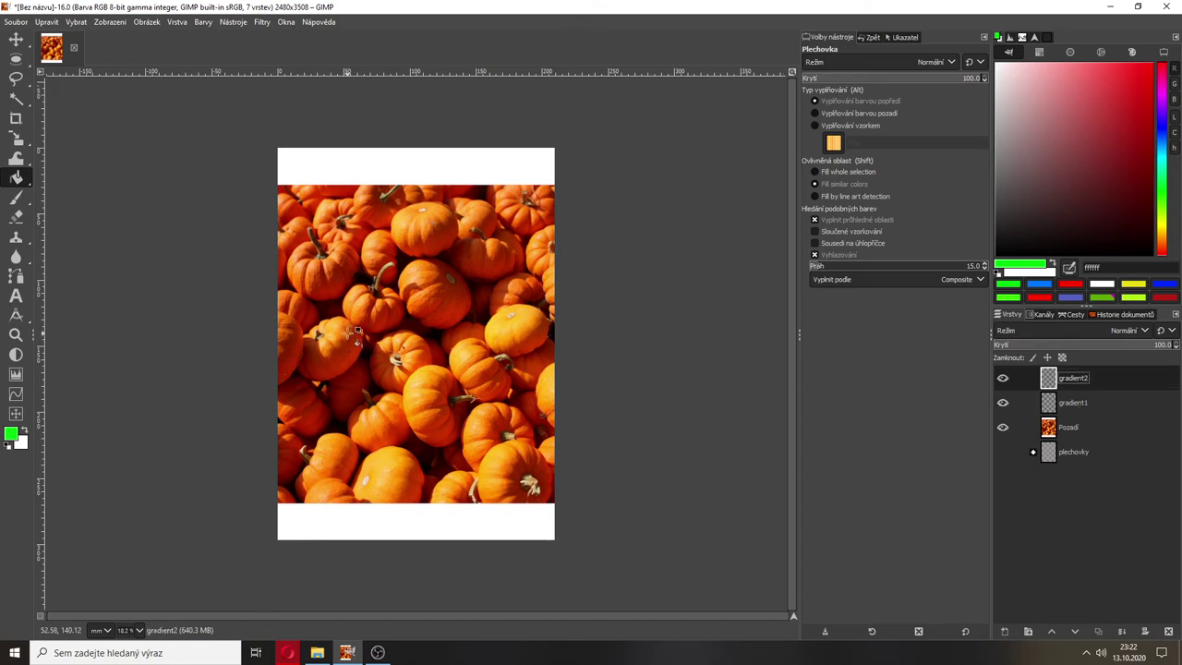
Hide Pozadí and draw a linear black-to-transparent gradient about 297 mm long diagonally across gradient2, darkest at the image's lower-right corner.
click(1003, 428)
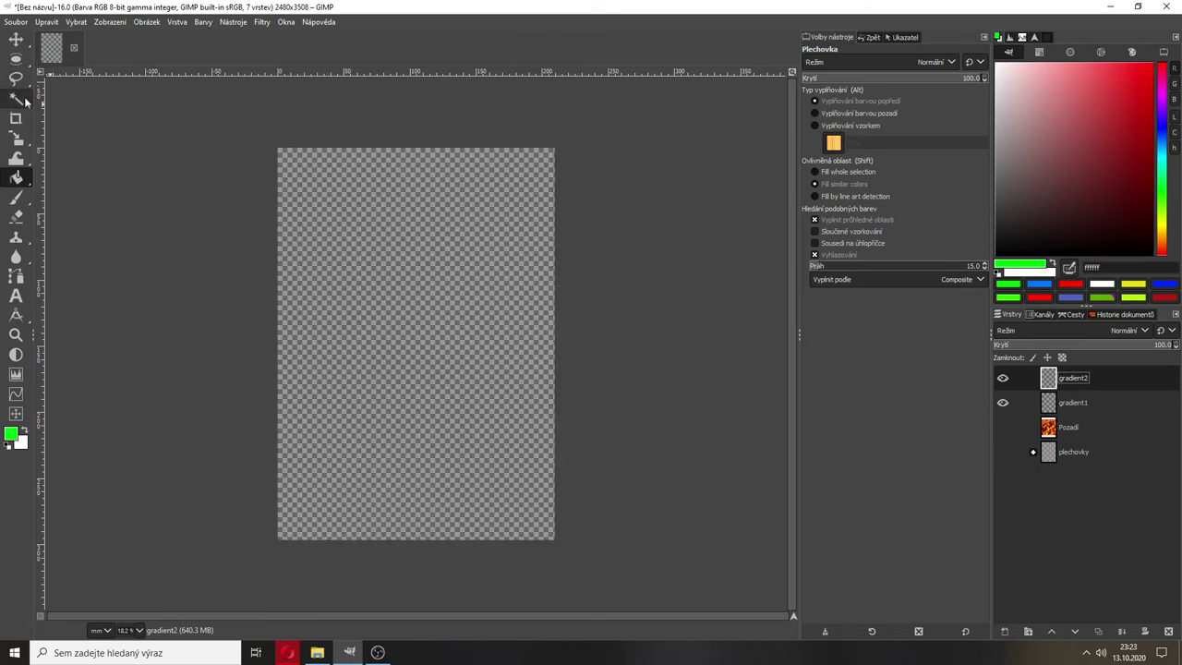
click(19, 182)
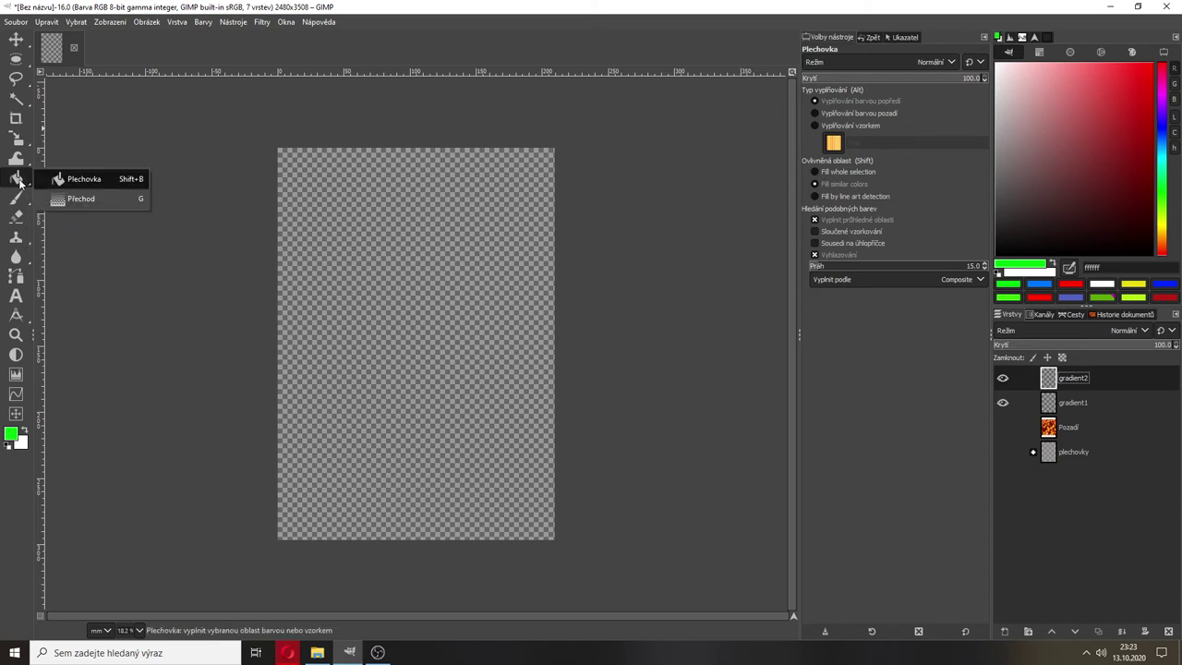
click(76, 199)
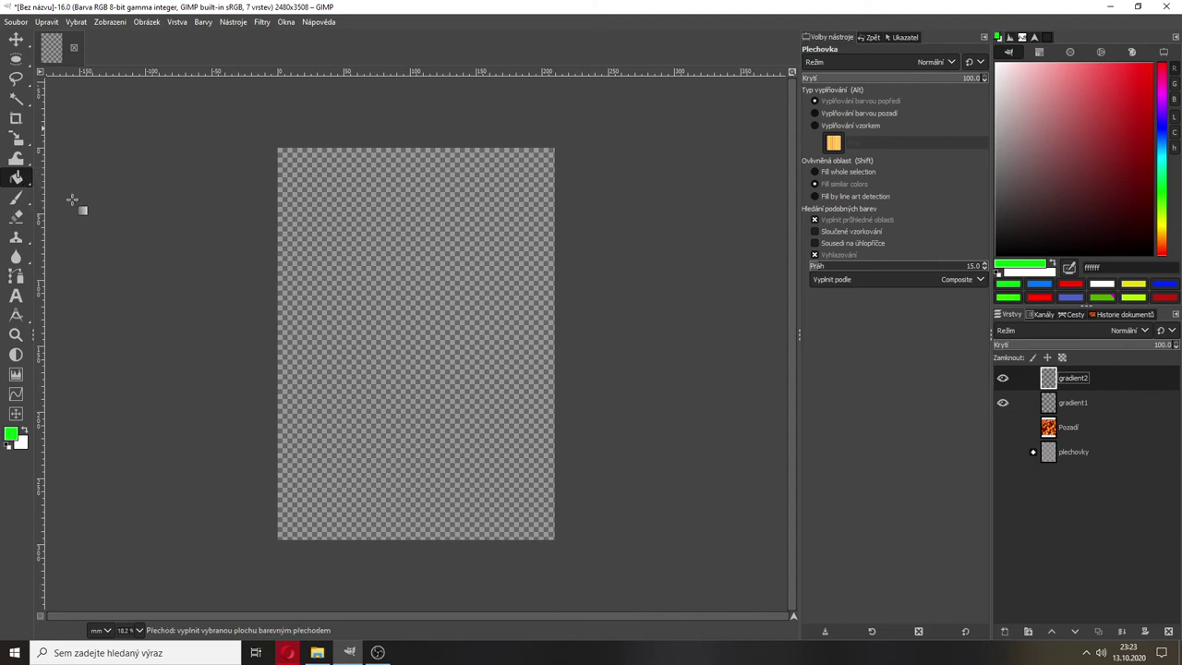
click(9, 445)
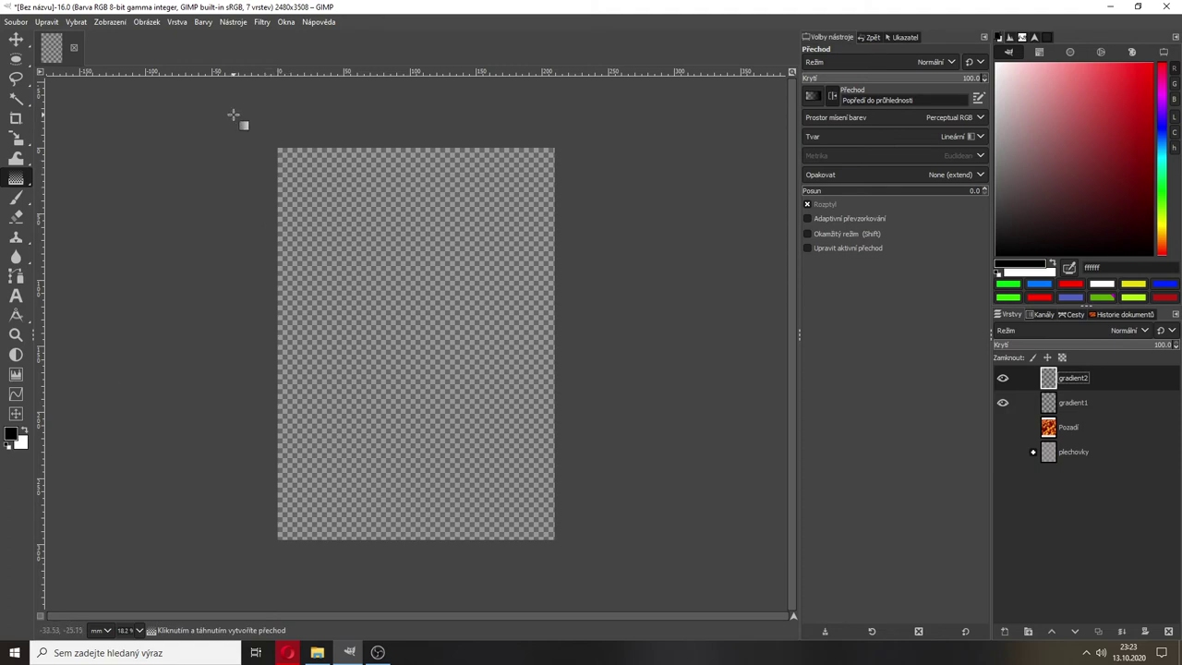
drag(233, 116, 465, 431)
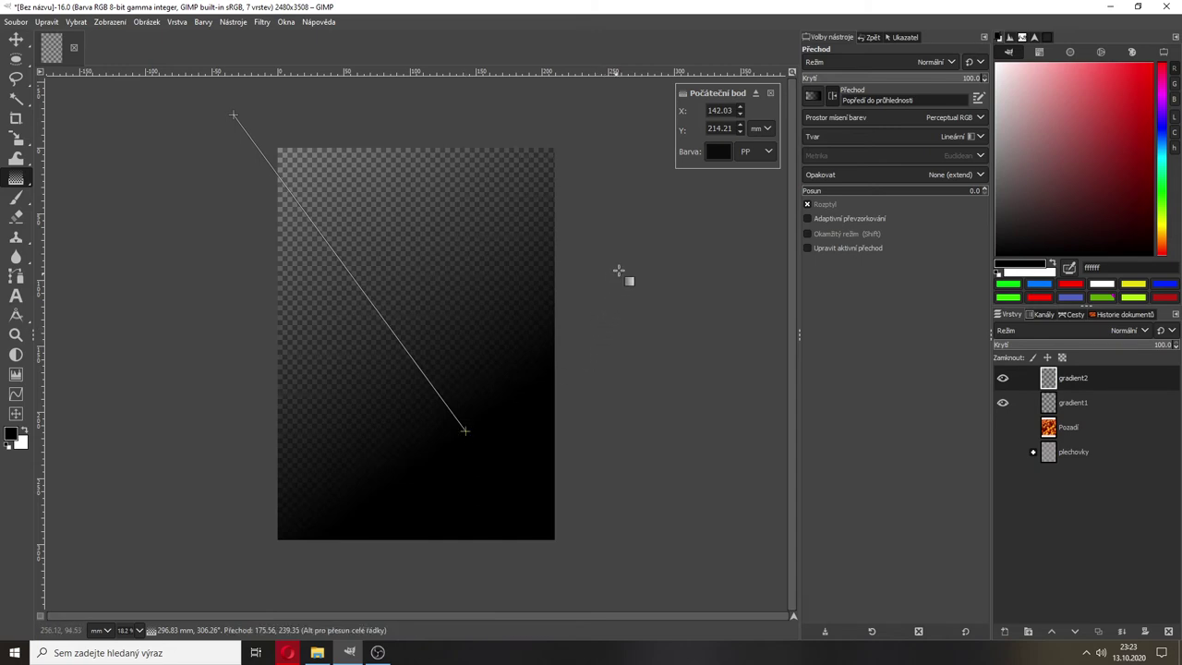
click(713, 155)
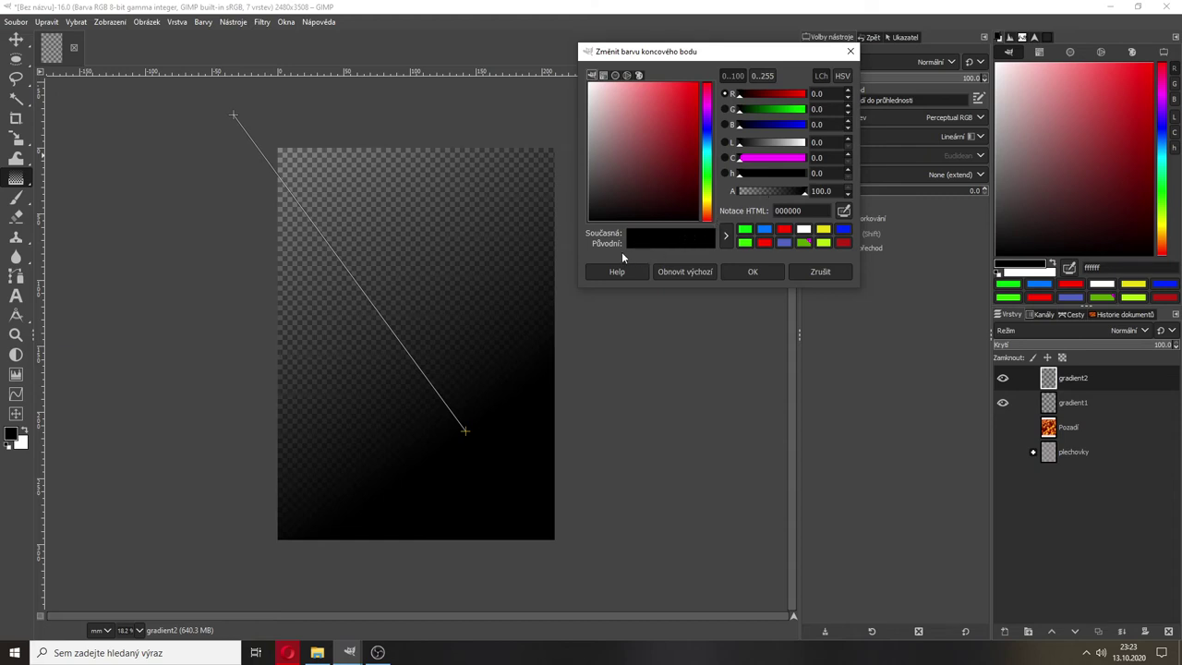
click(752, 273)
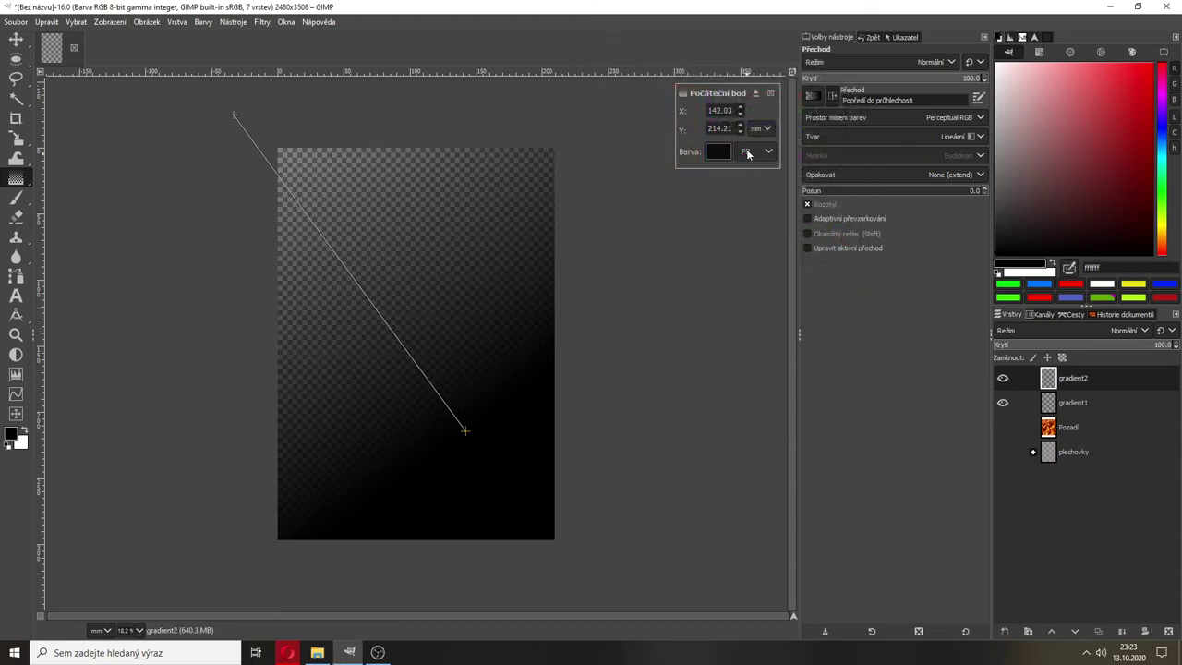
click(815, 96)
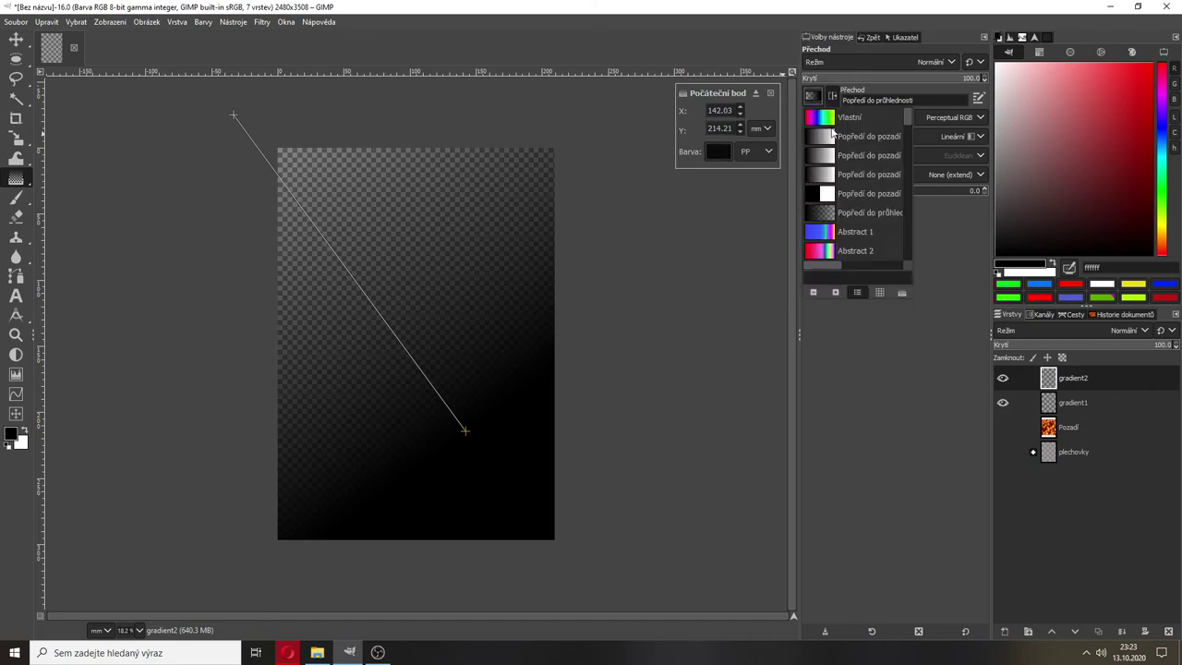
click(816, 95)
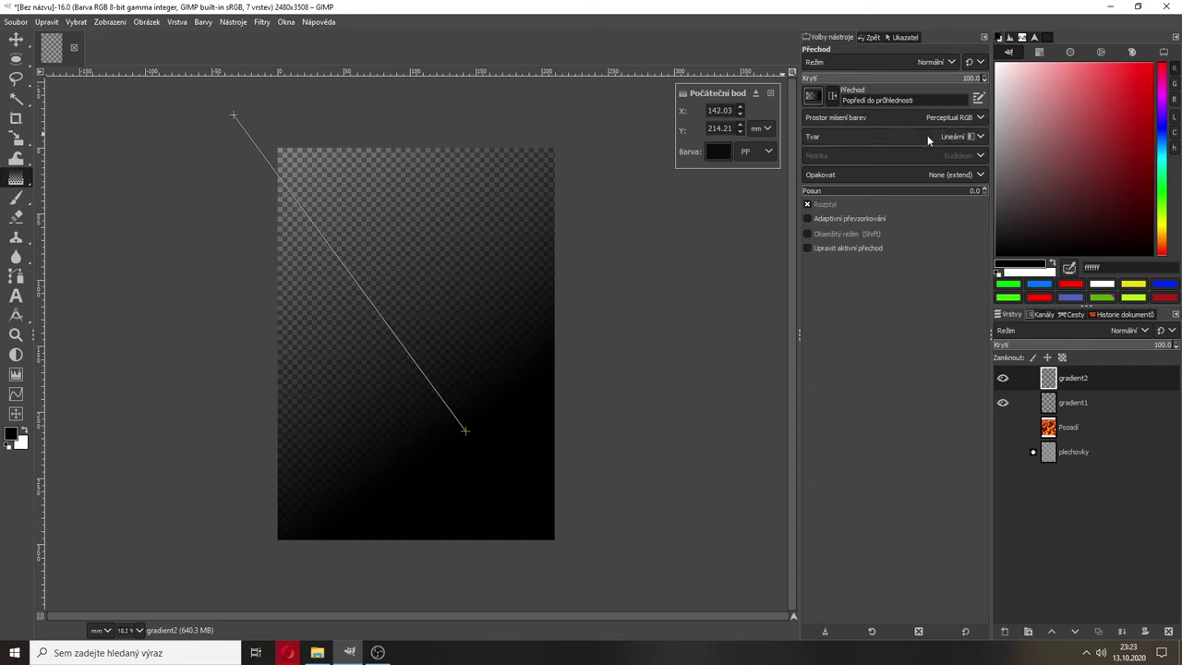
Set the gradient shape to Kruhový (radial) and draw a black-to-transparent gradient about 71 mm long around the centre-left of gradient2.
click(927, 135)
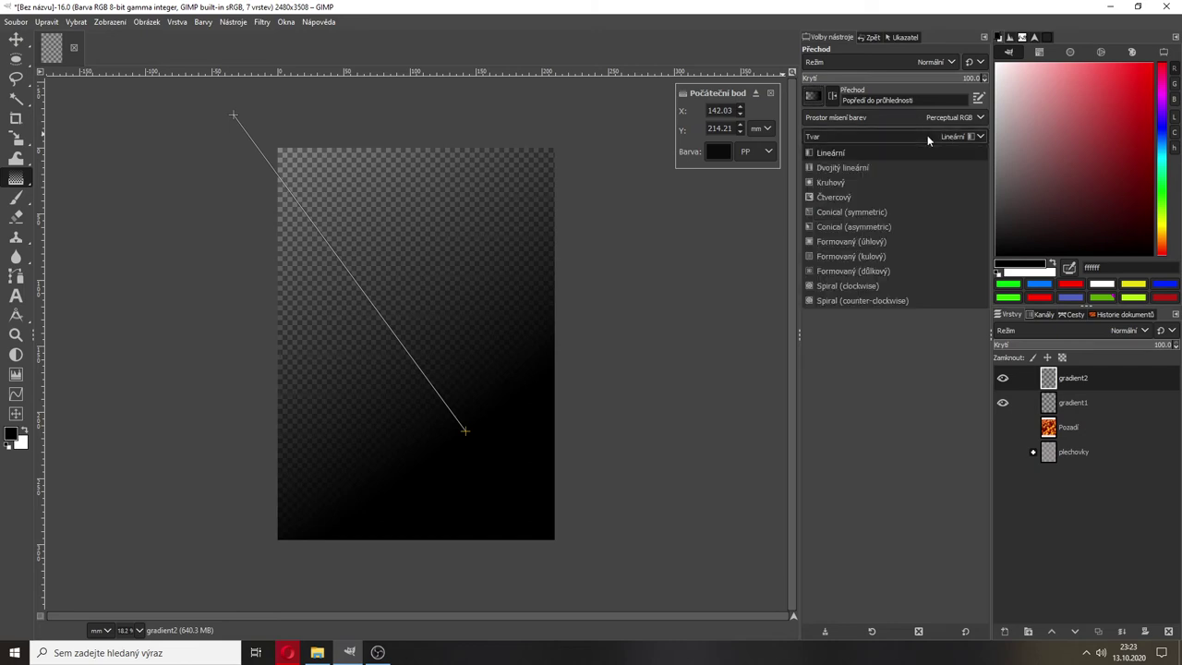
click(831, 181)
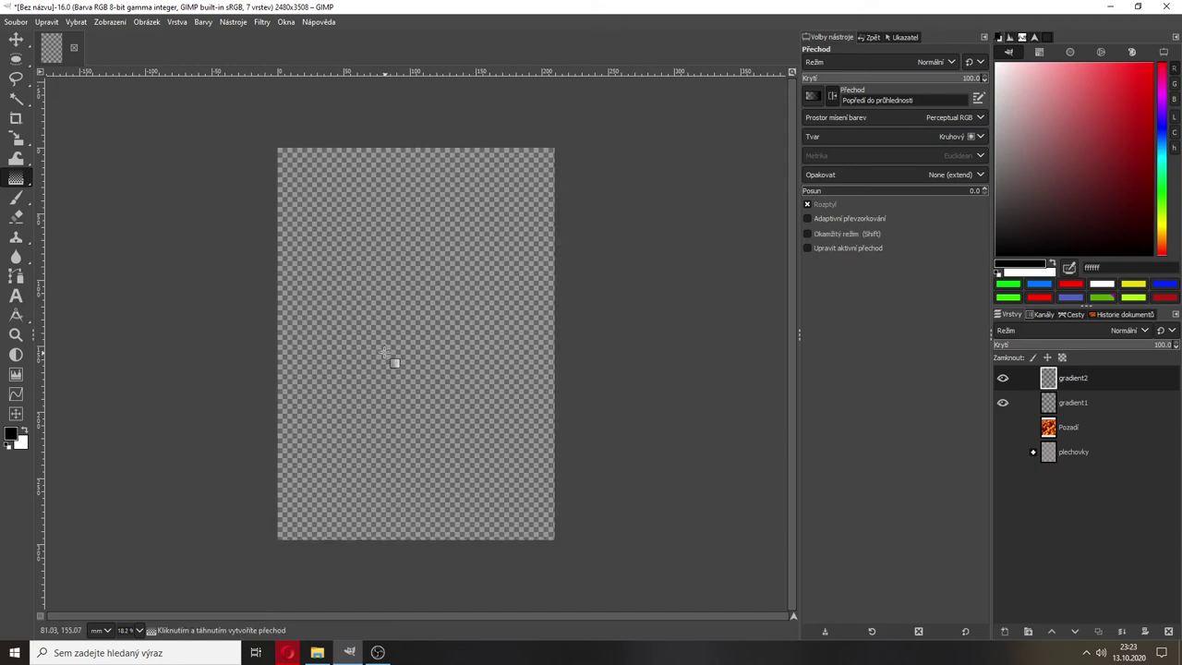
drag(383, 348, 470, 379)
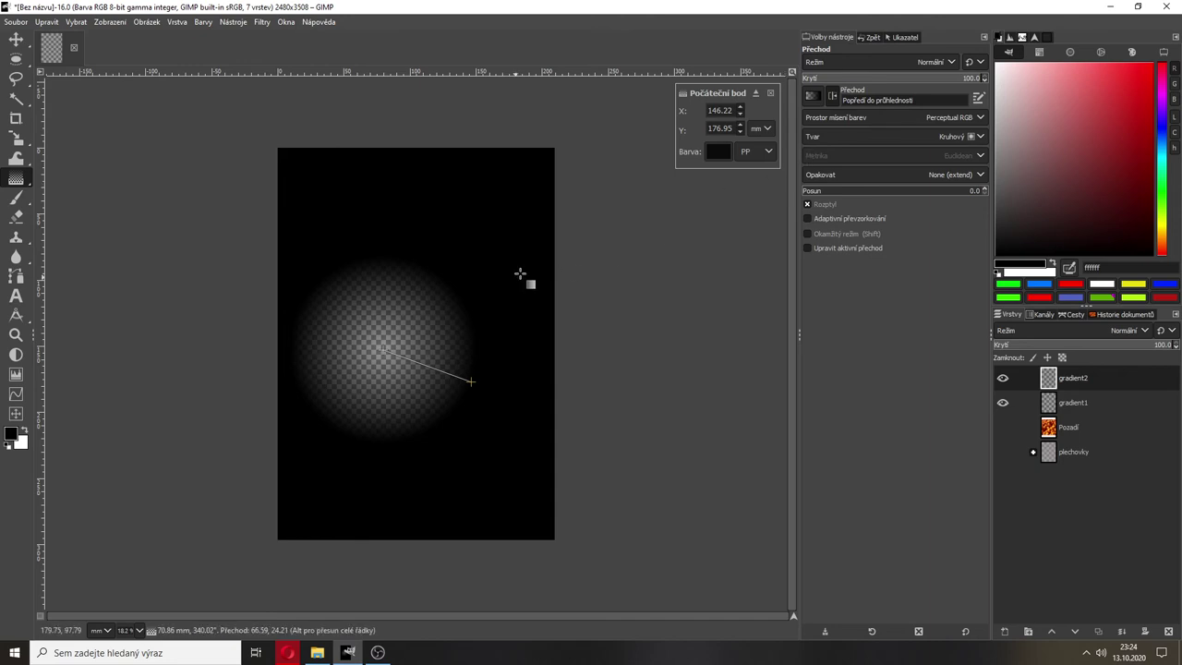
Switch between the last two undo history states and return to the one before the Pozadí layer was hidden.
click(869, 38)
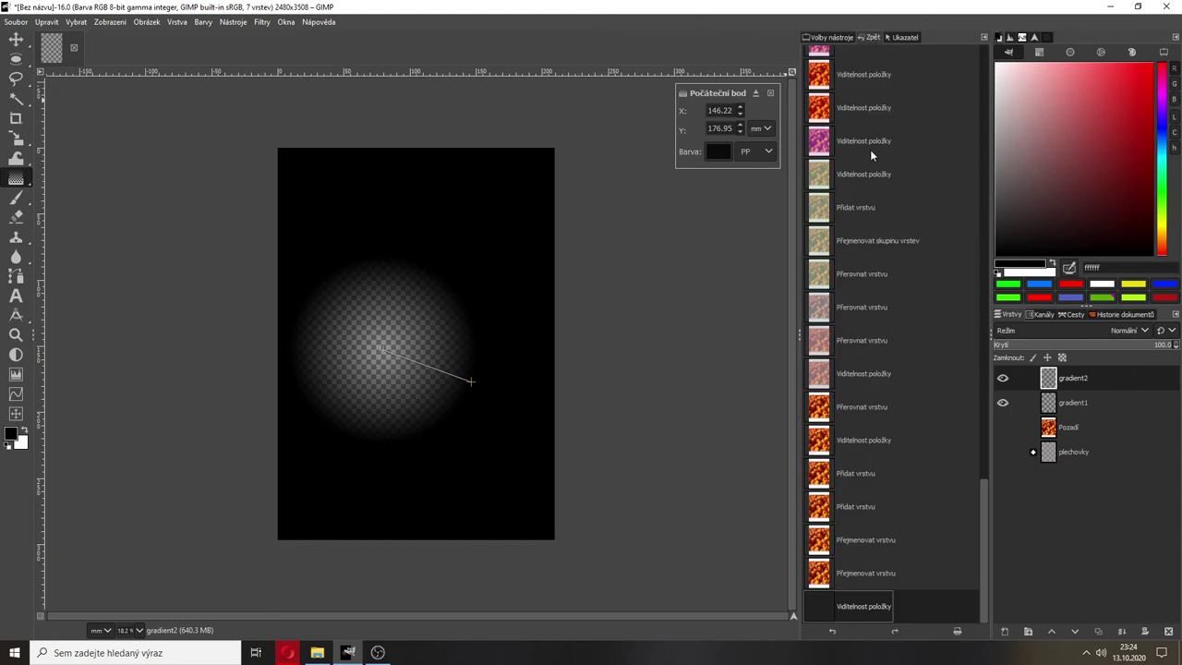
click(861, 572)
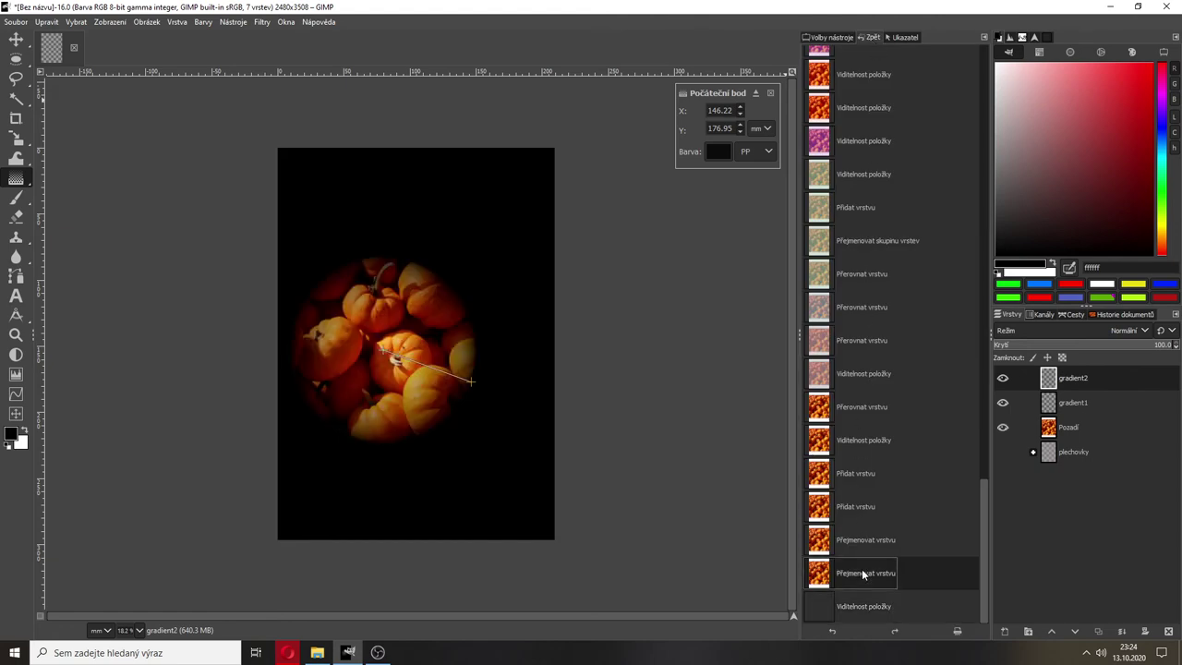
click(858, 602)
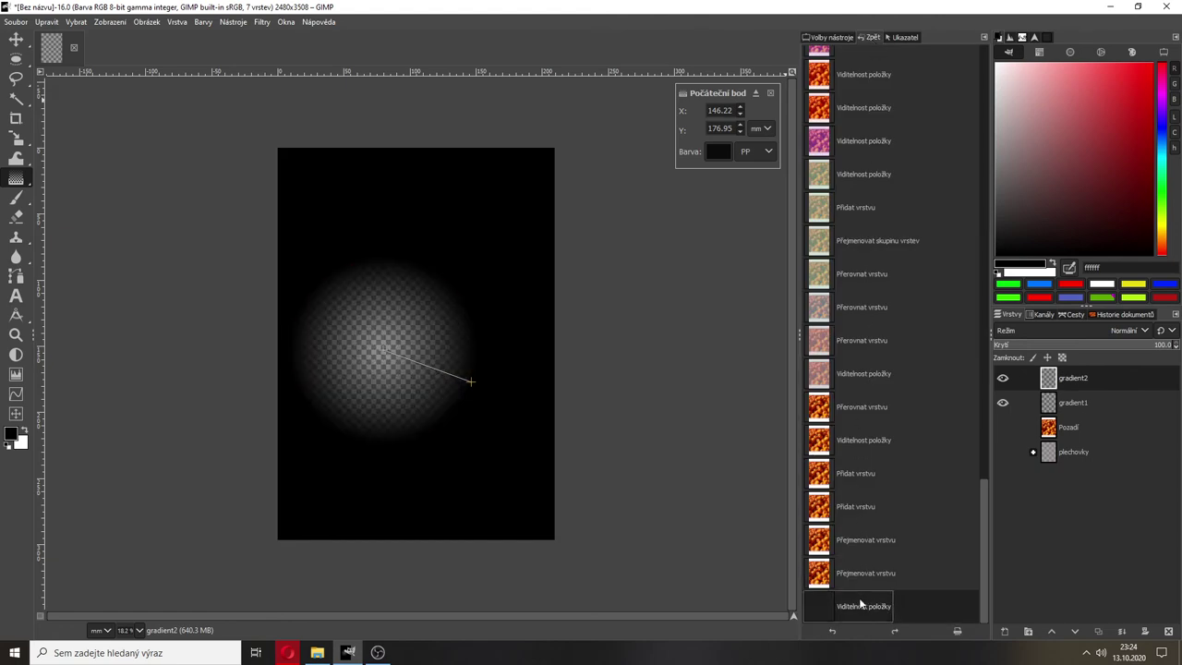
click(861, 570)
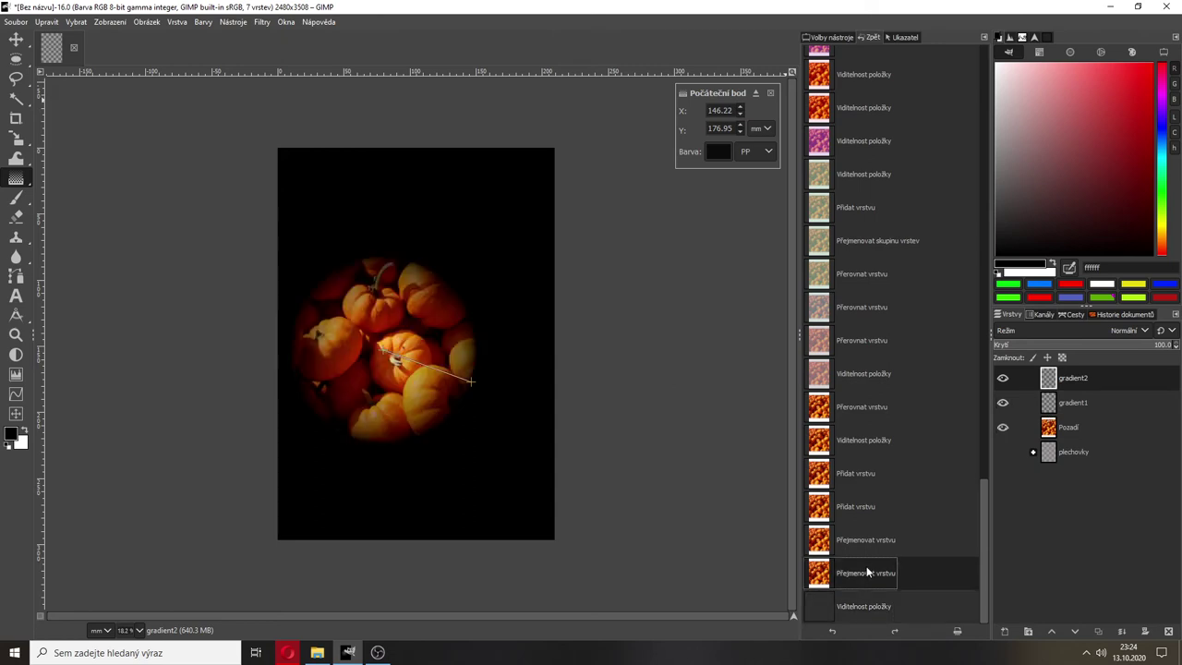
Toggle the Pozadí layer's visibility to compare the gradient with and without the pumpkin photo, leaving the layer hidden.
click(1003, 427)
click(1003, 426)
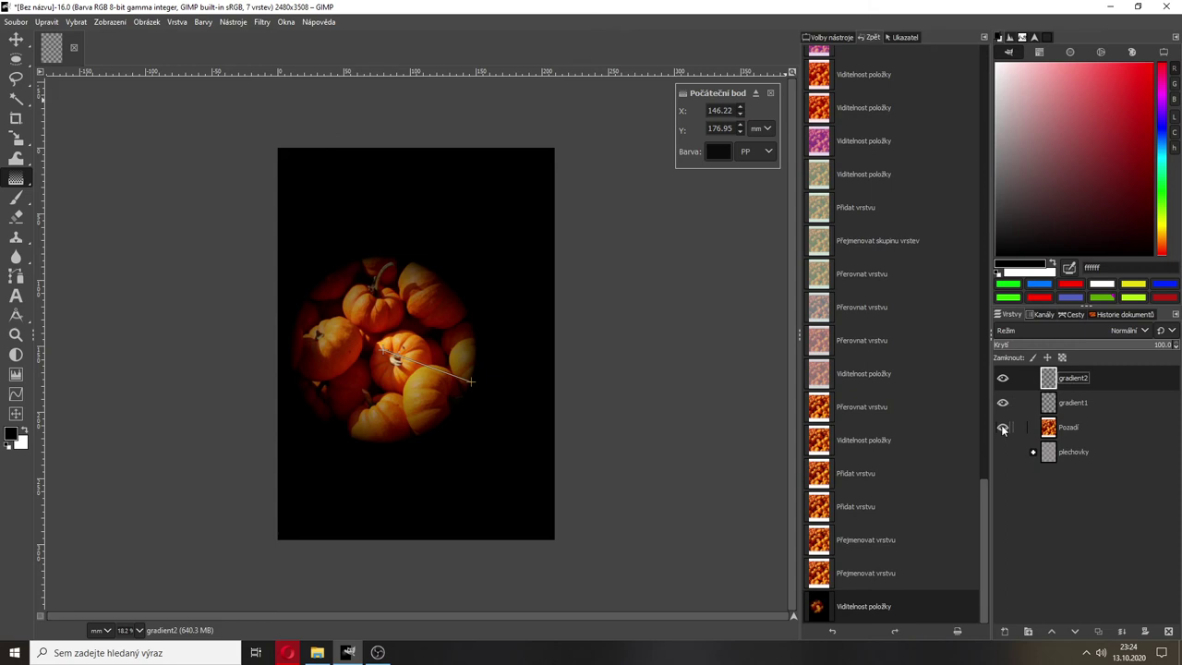
click(1003, 426)
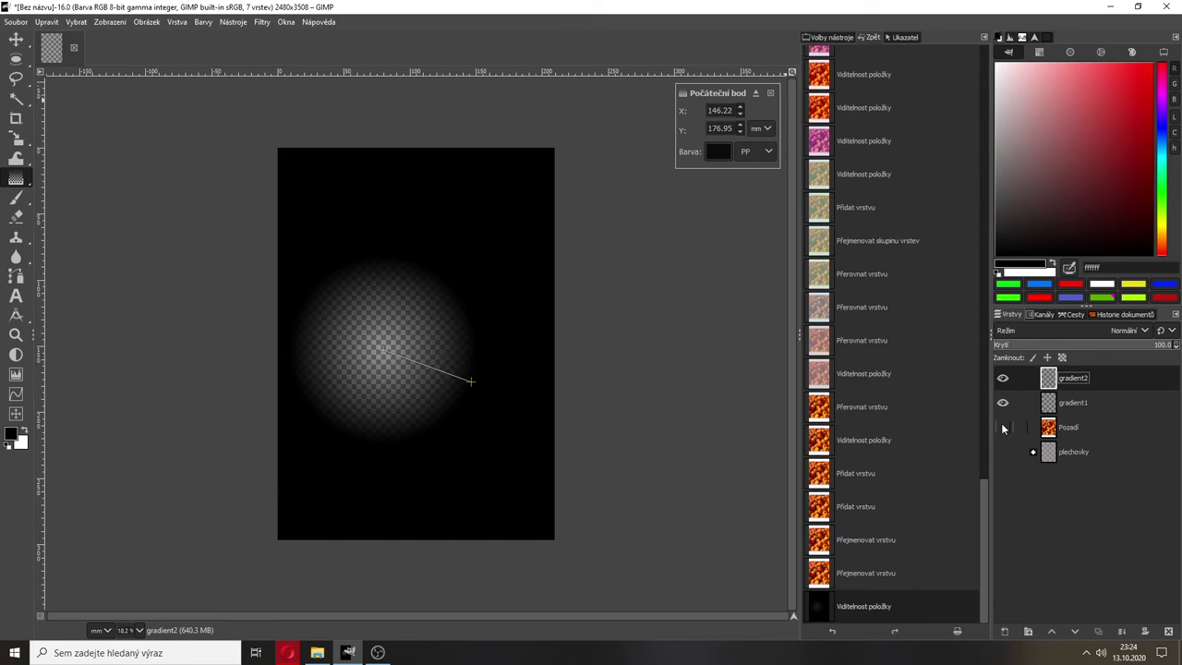
click(1003, 426)
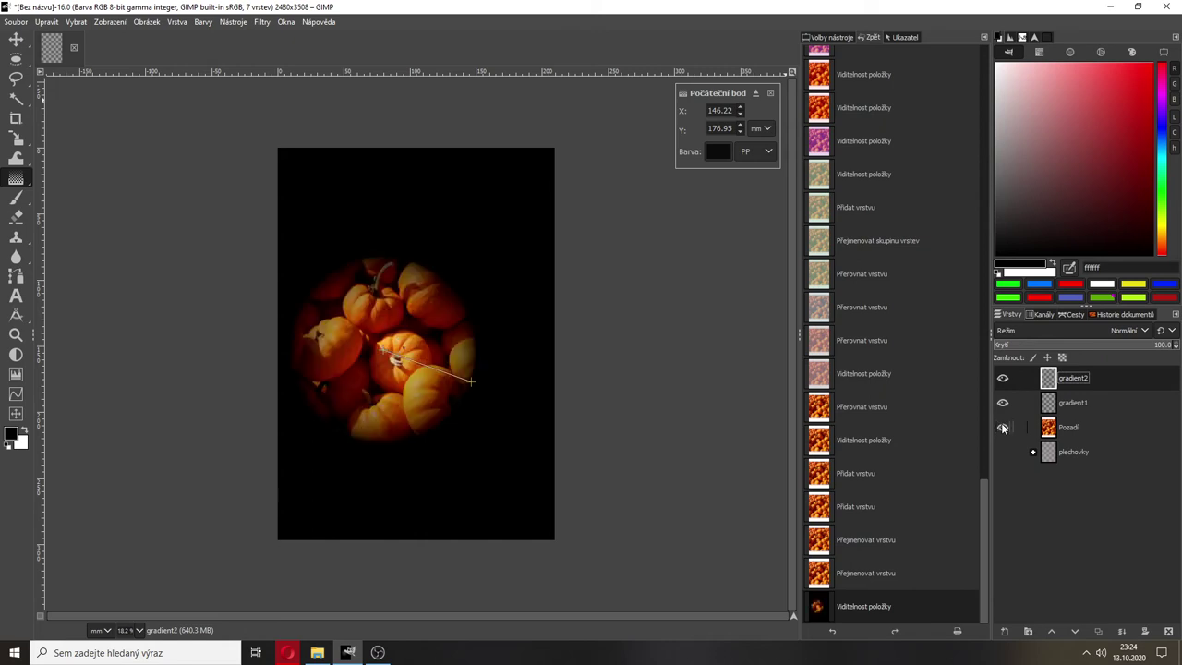
click(1003, 426)
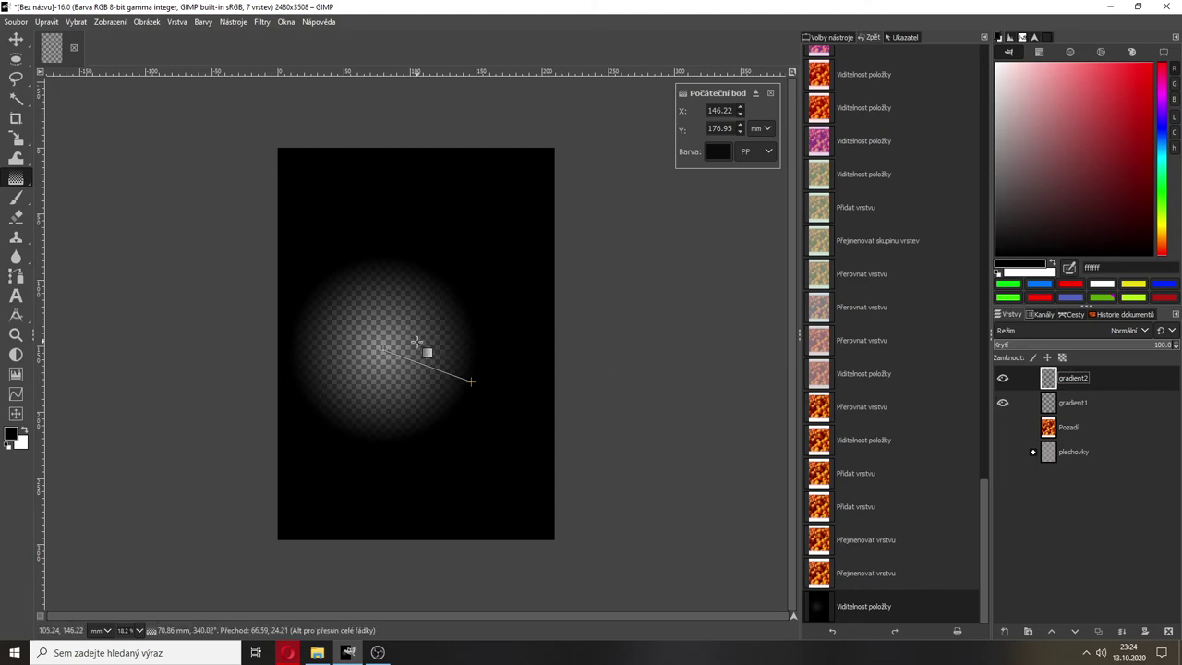
Move the transparent centre point of the radial gradient to about X 106 mm, Y 128 mm.
click(385, 352)
drag(412, 352, 417, 315)
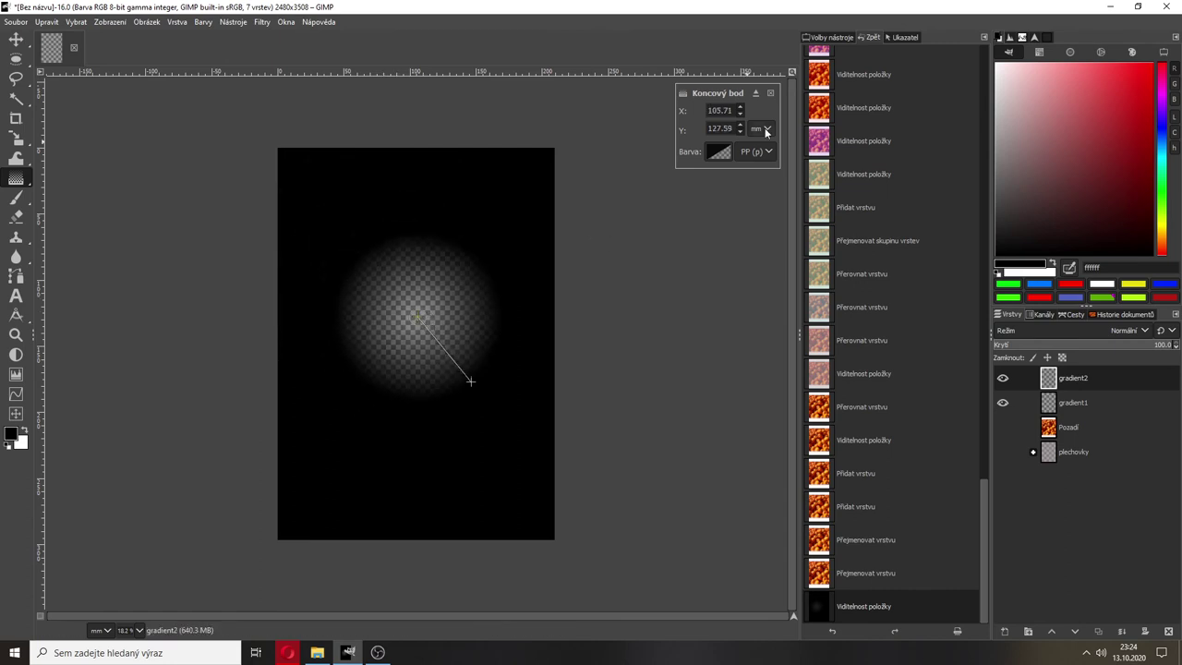
Change the gradient shape to Čtvercový (square) and extend its black endpoint to about X 170 mm, Y 215 mm.
click(819, 38)
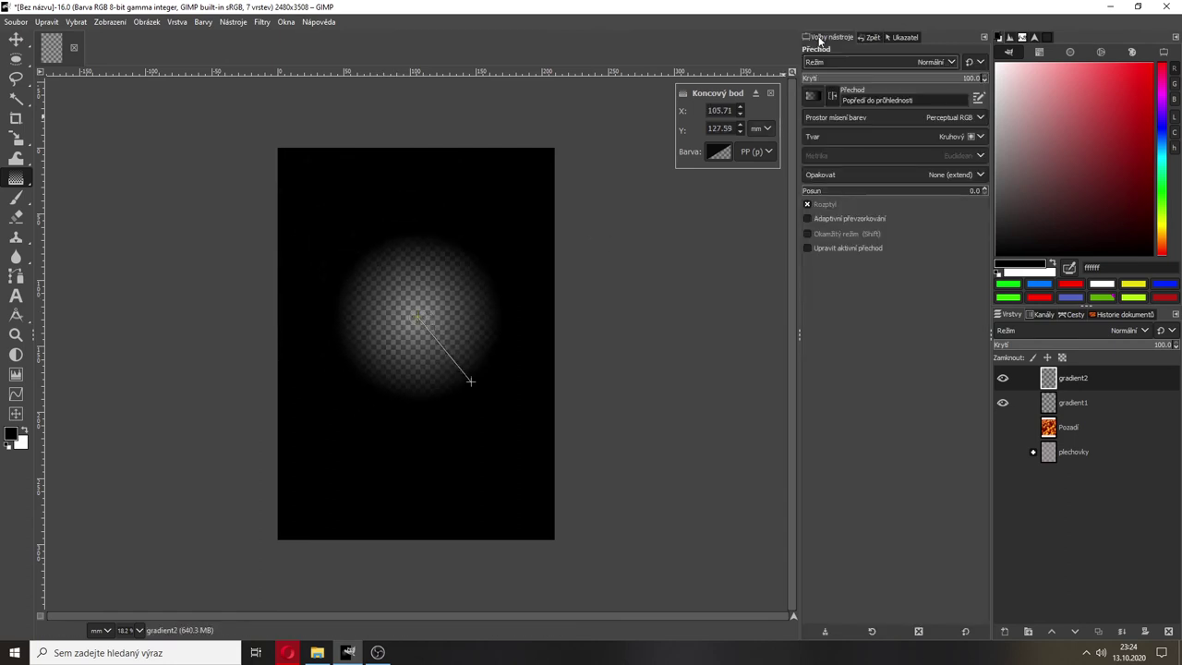
click(968, 137)
click(853, 200)
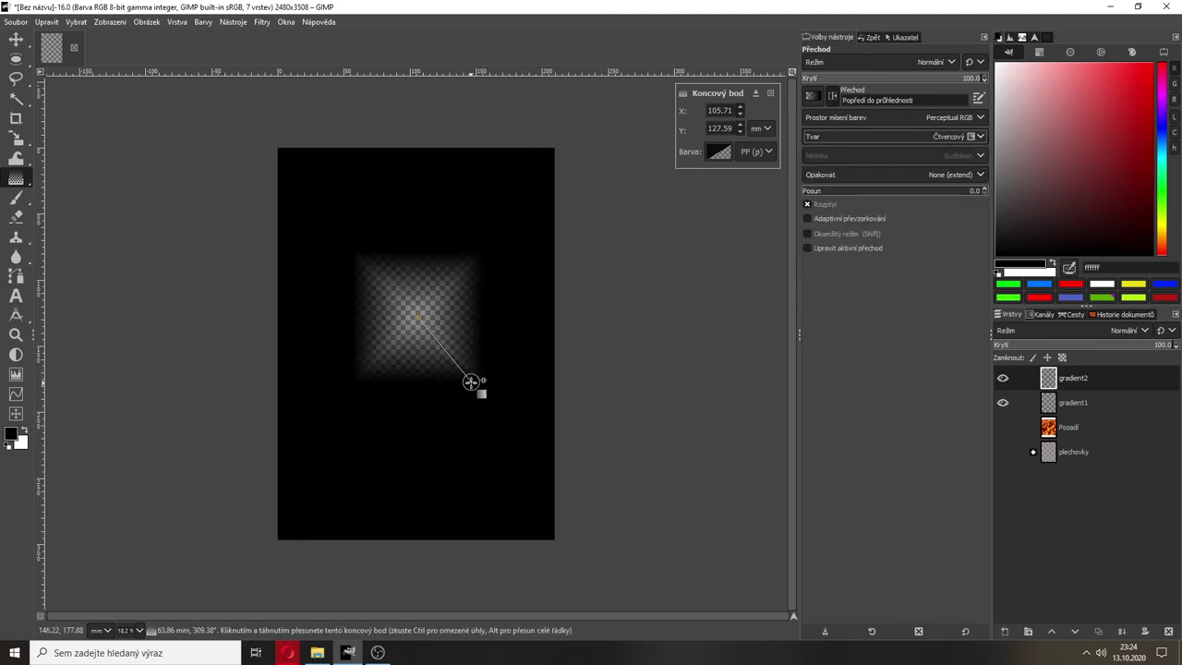
drag(471, 382, 502, 431)
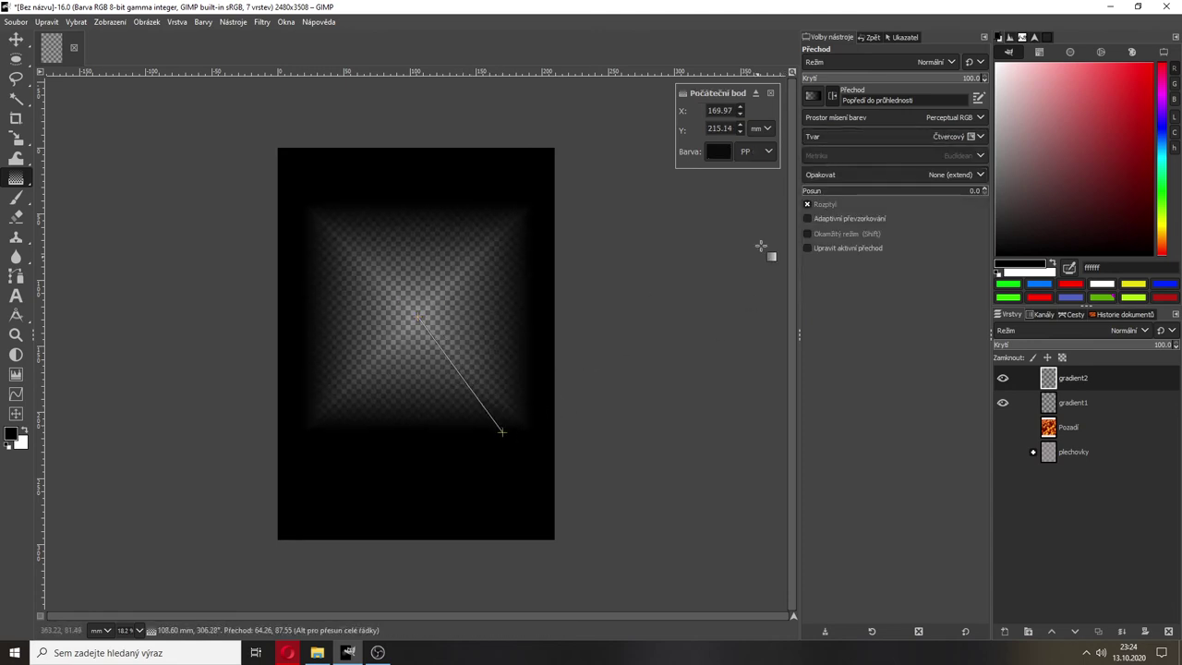
Change the colour of the gradient's black endpoint to golden yellow ffbd00, trying green, blue and orange first.
click(717, 151)
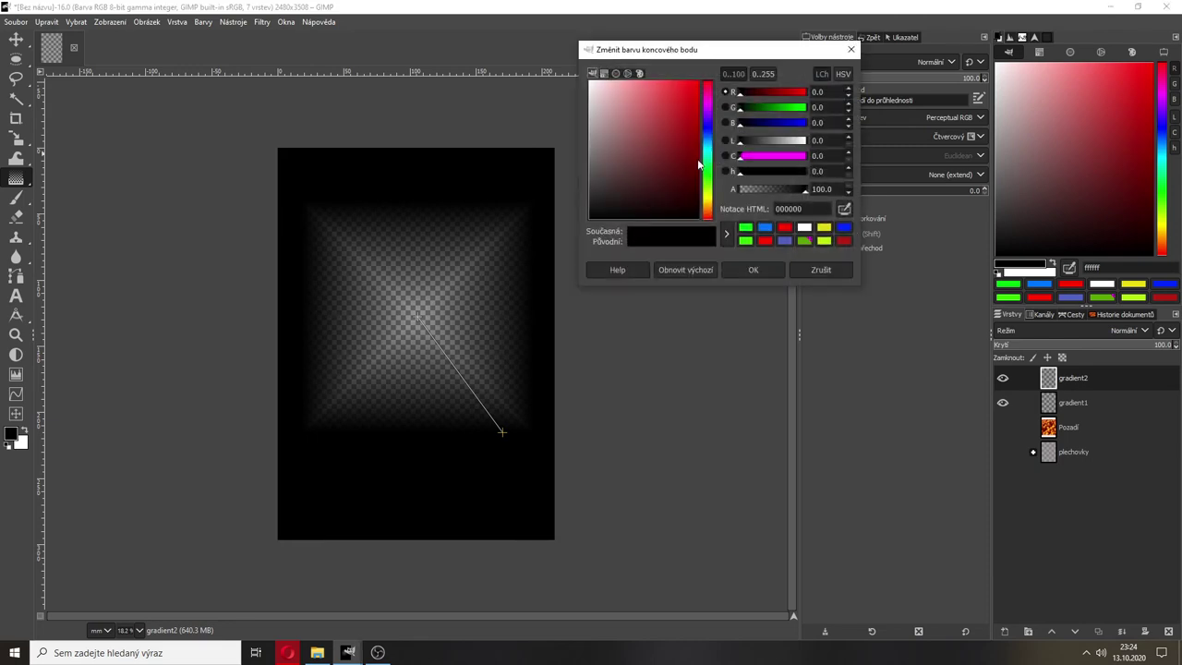
click(741, 230)
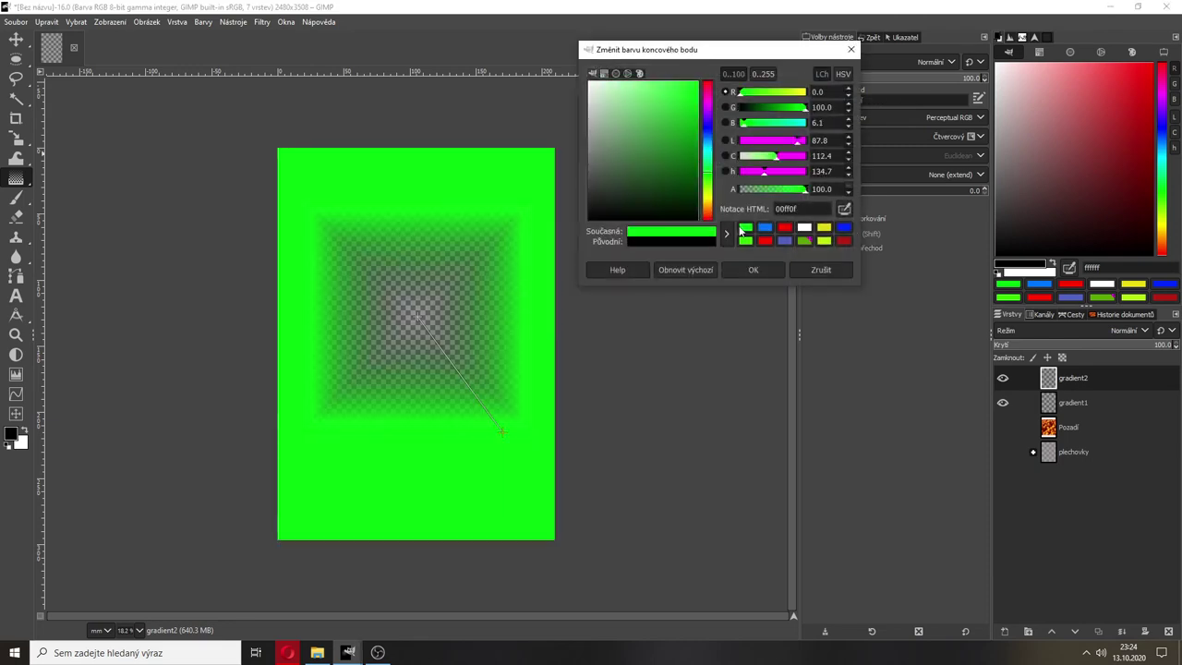
drag(707, 158, 704, 148)
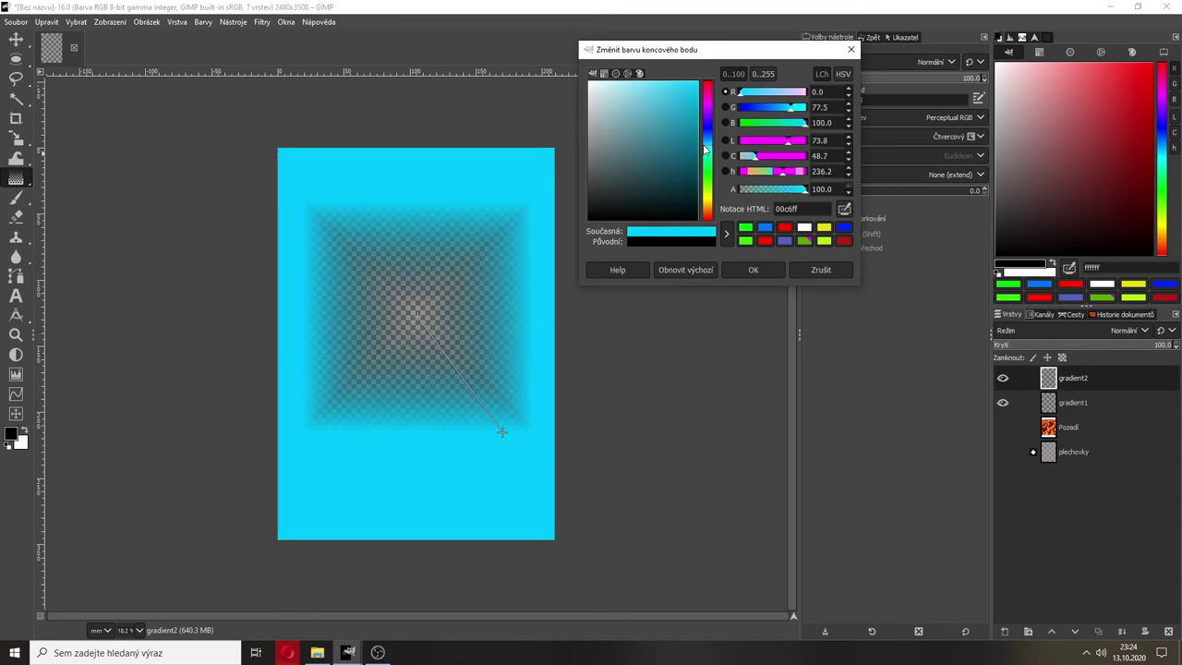
click(709, 216)
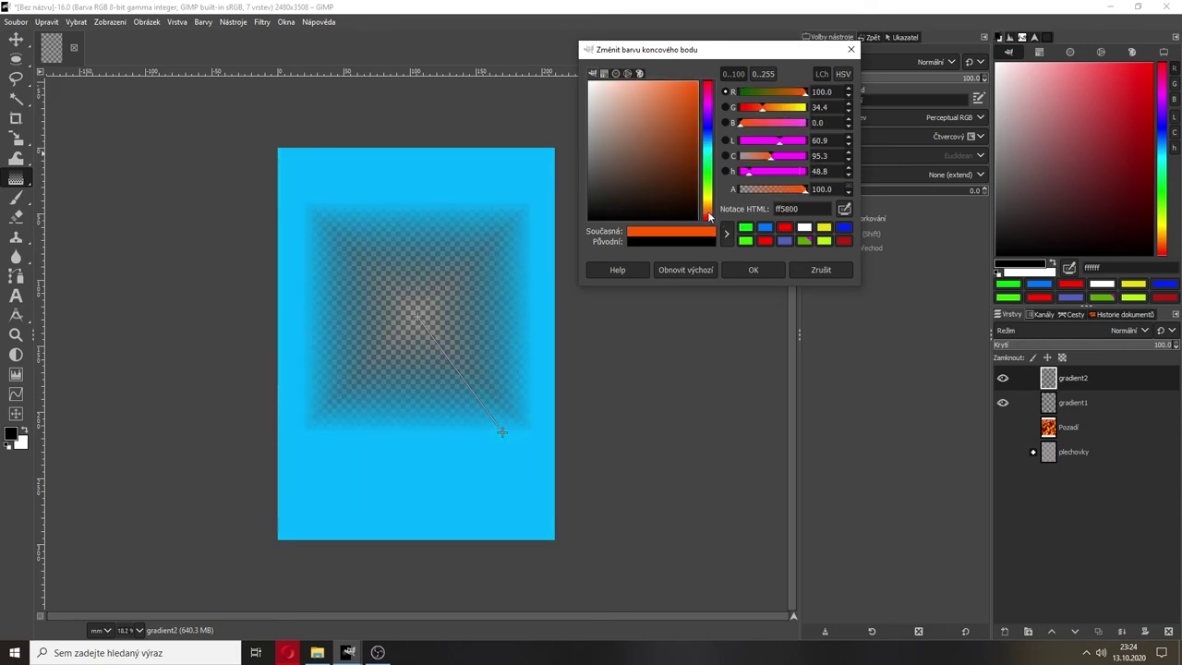
drag(710, 216, 706, 208)
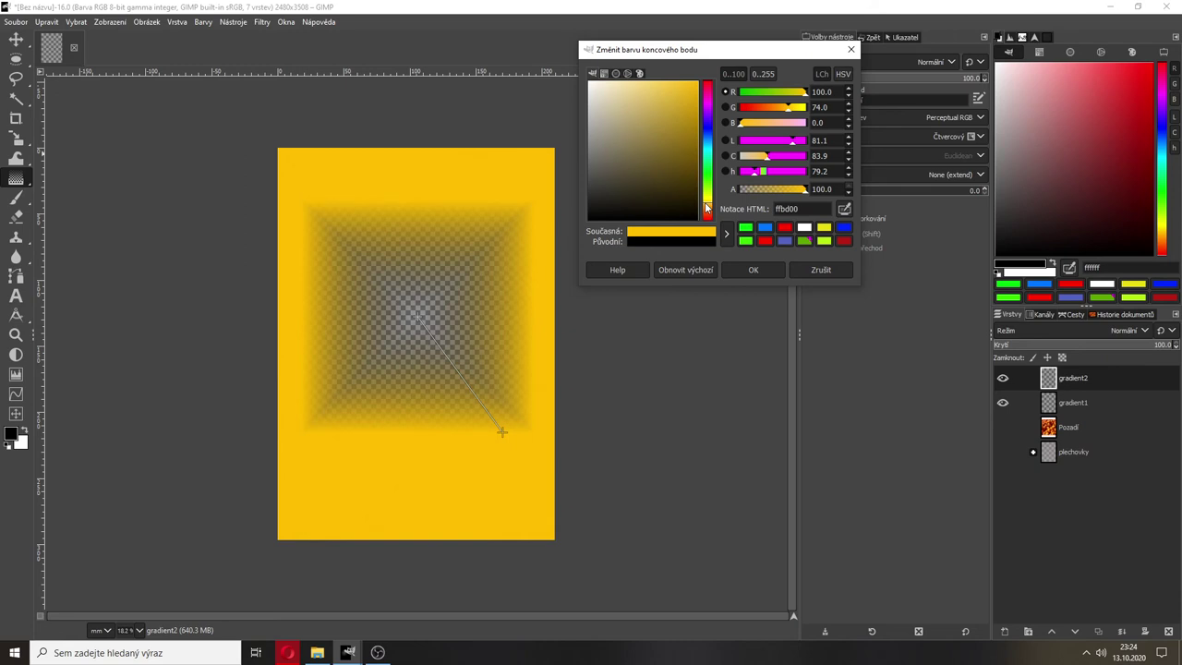
click(737, 270)
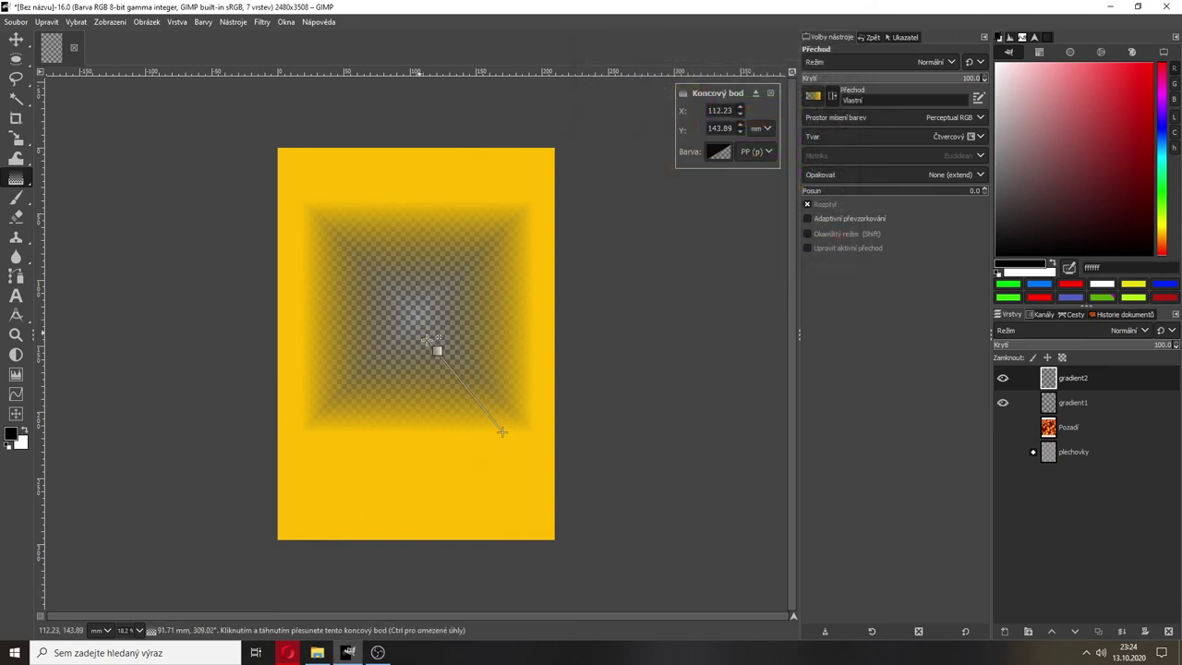
Shift the square gradient's centre to about X 109 mm, Y 142 mm and its yellow endpoint to about X 204 mm, Y 257 mm.
mouse_move(428, 340)
mouse_down()
mouse_move(423, 321)
mouse_move(434, 341)
mouse_up()
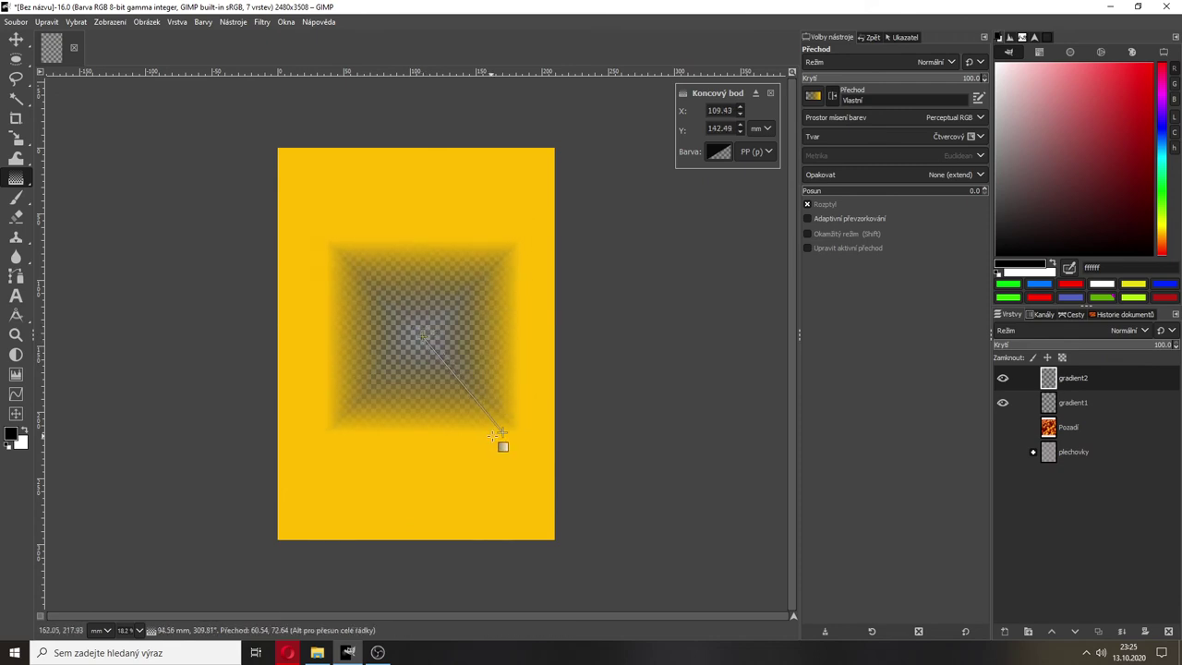
drag(499, 432, 532, 459)
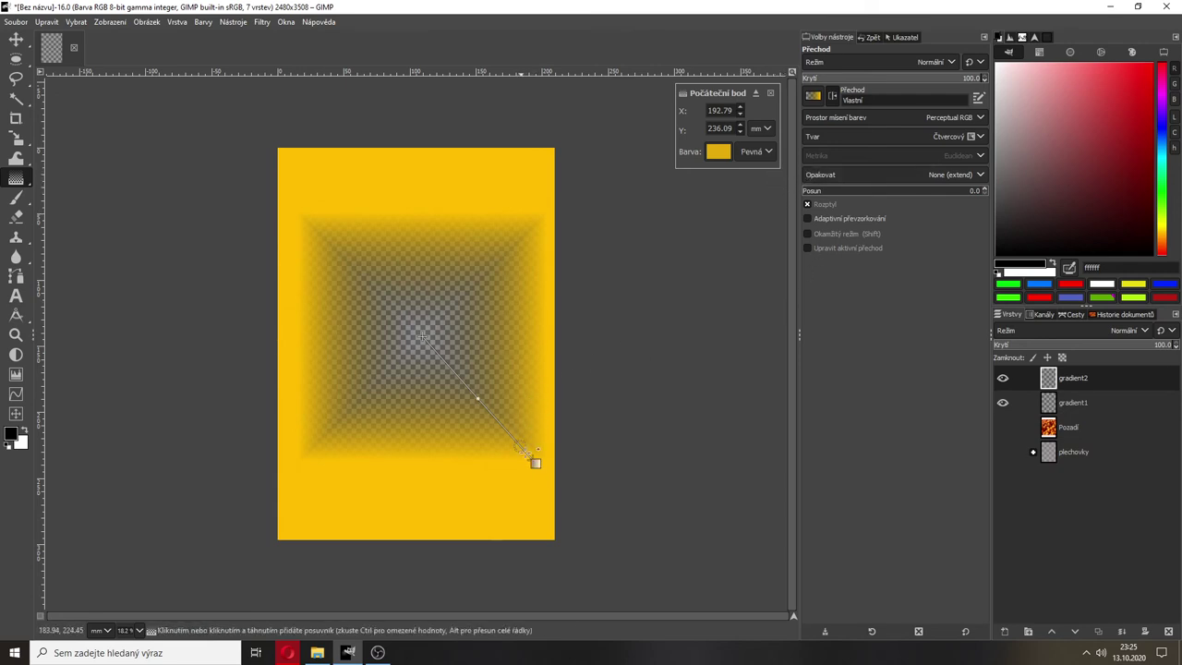
drag(531, 459, 548, 486)
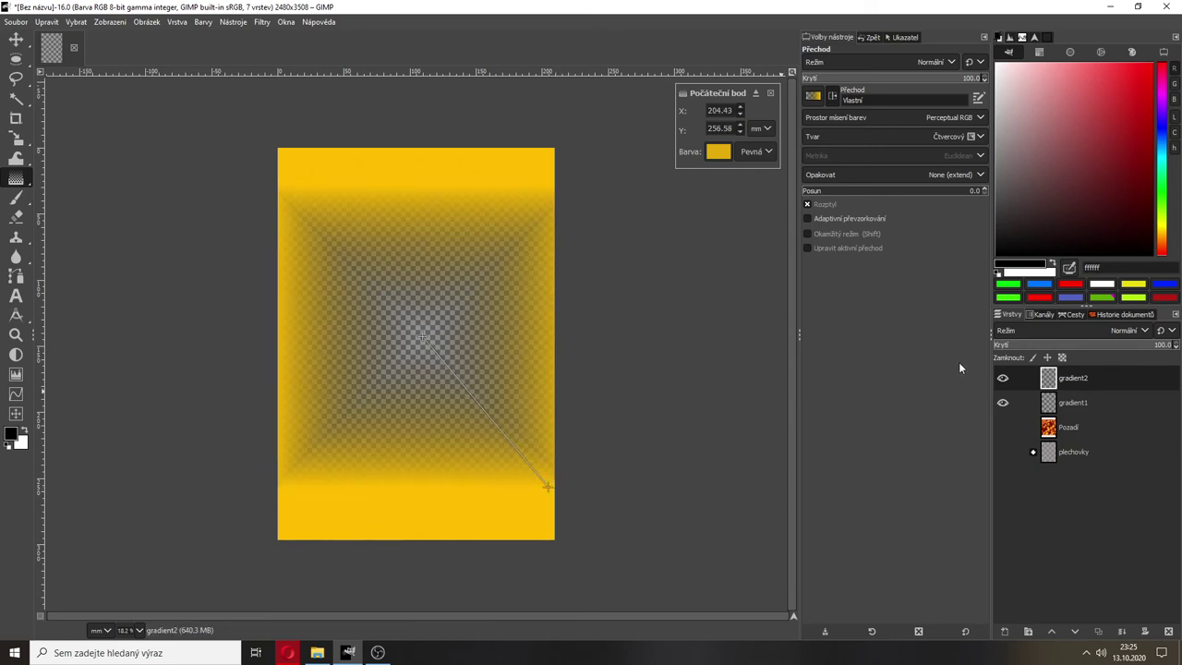
Try the foreground-to-background hard-edge, HSV and Abstract 1 gradients on gradient2, and switch back to the custom Vlastní gradient.
click(943, 136)
click(944, 136)
click(813, 96)
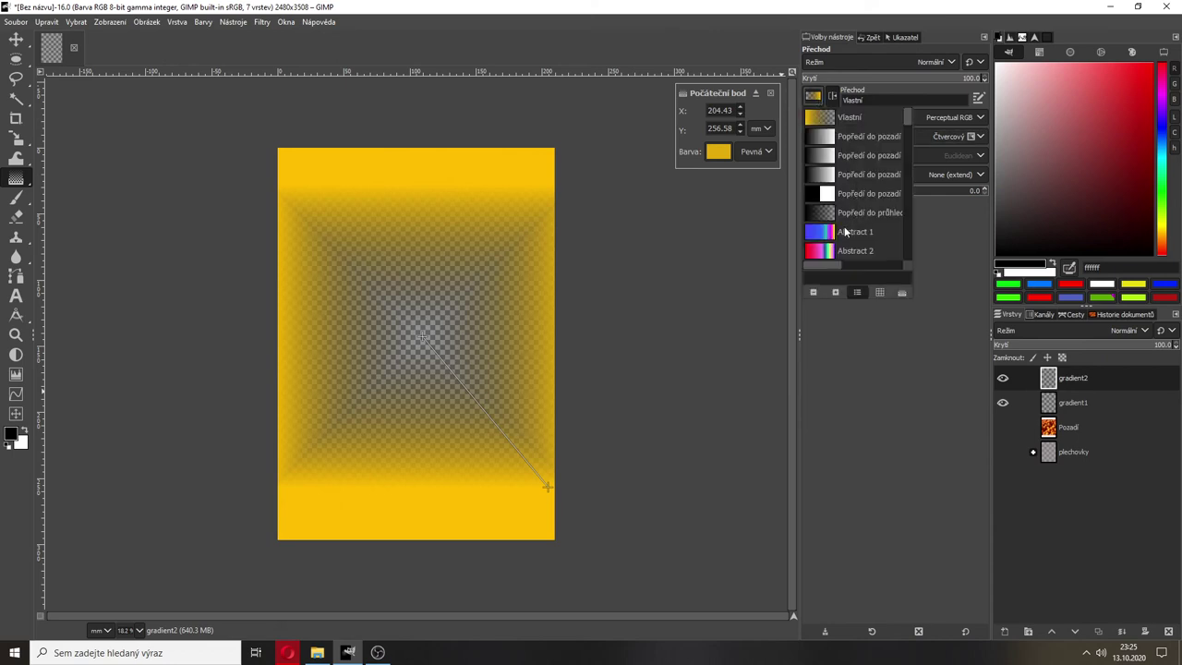
click(844, 192)
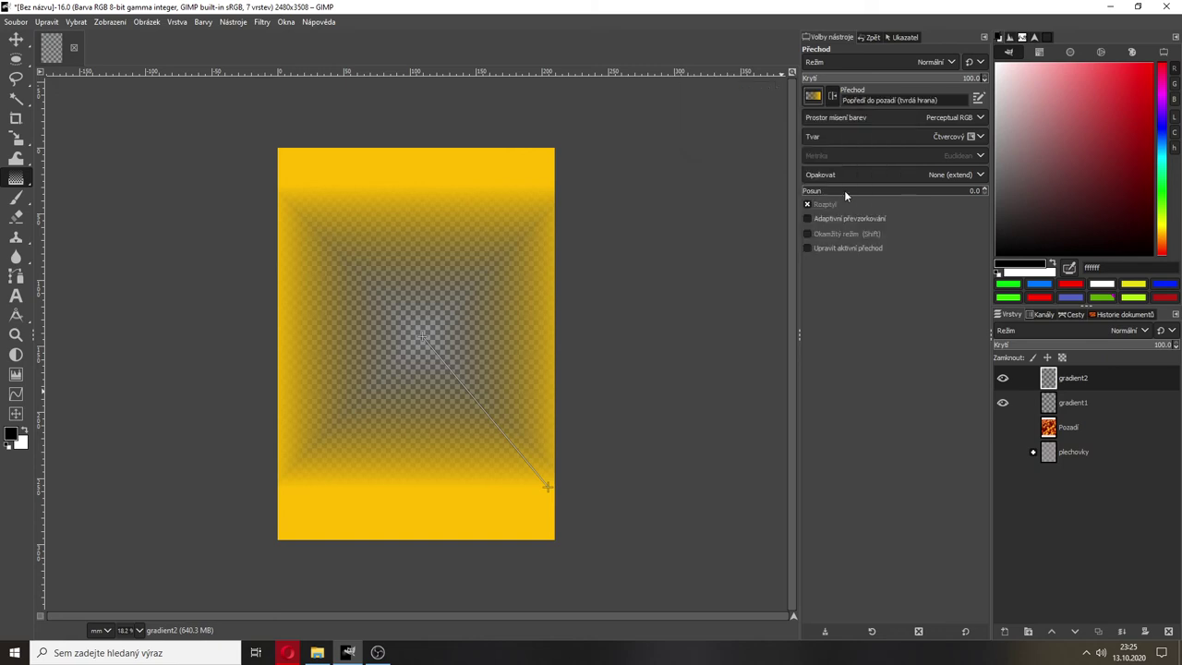
click(817, 98)
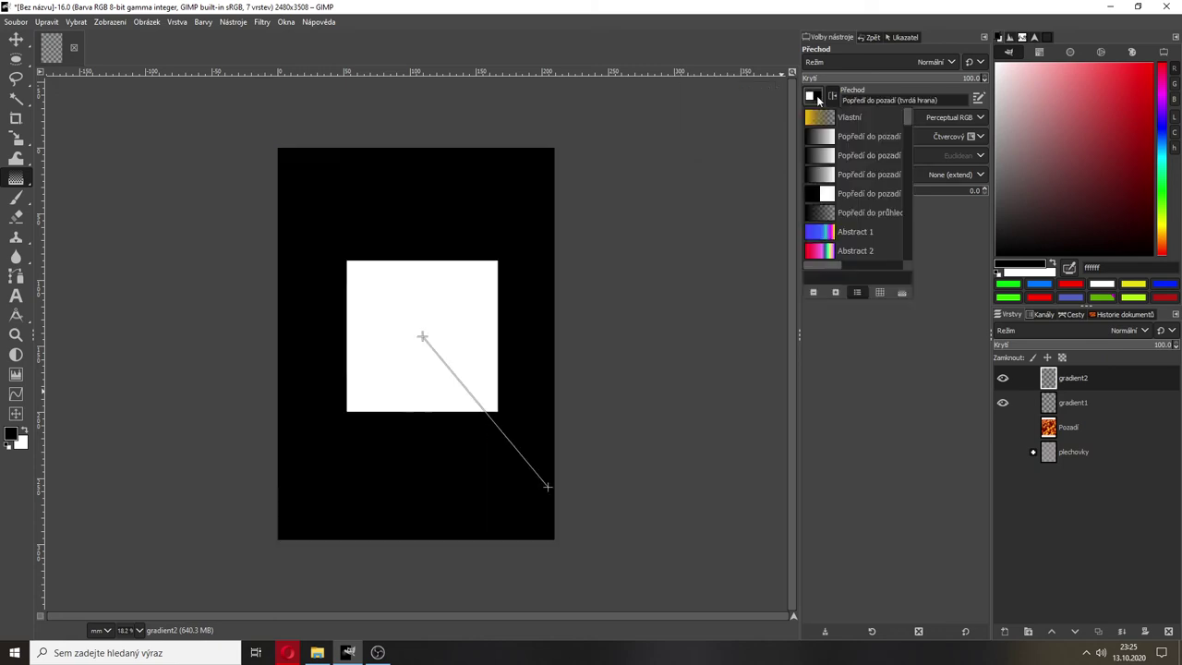
click(854, 130)
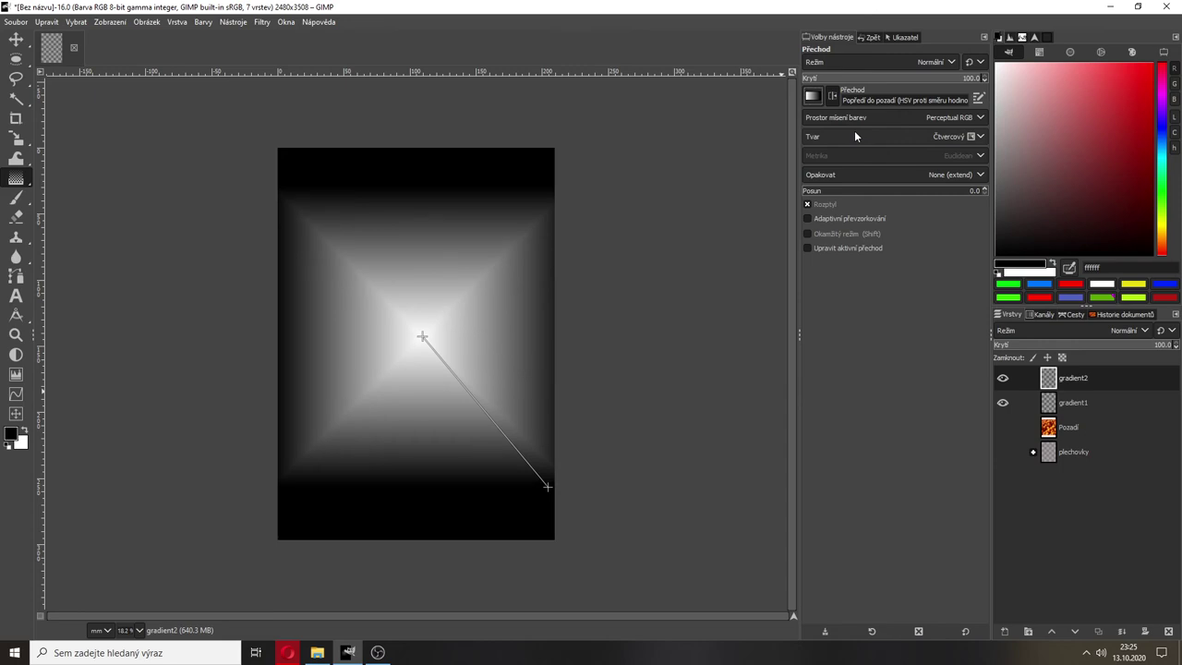
click(817, 97)
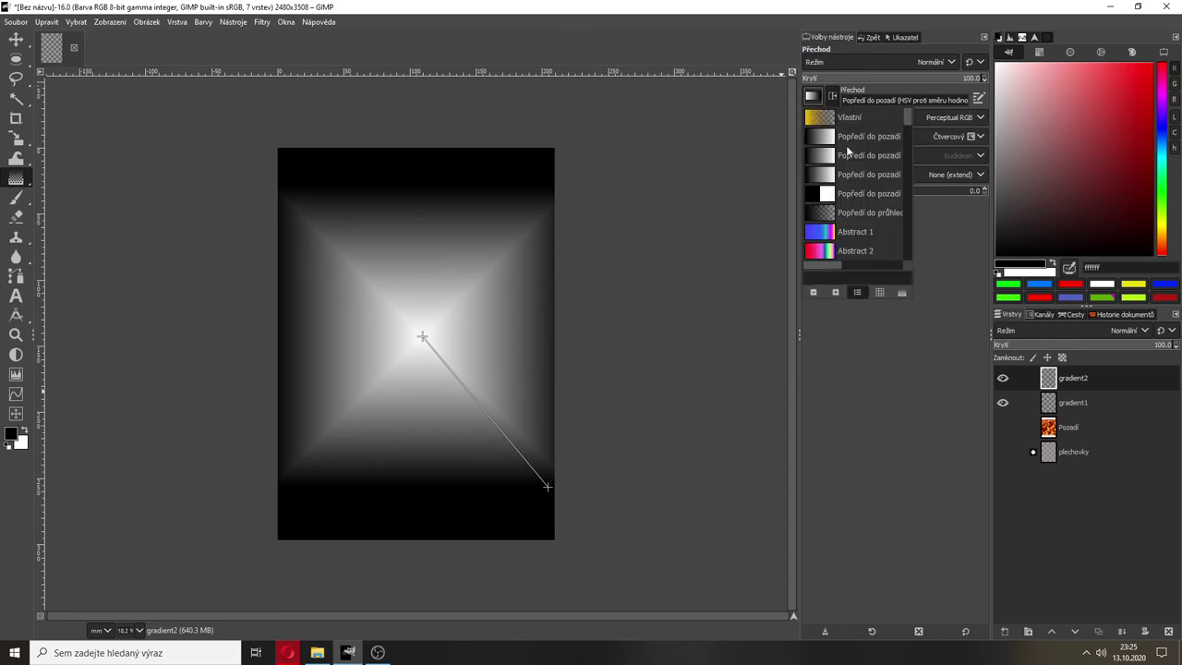
click(854, 232)
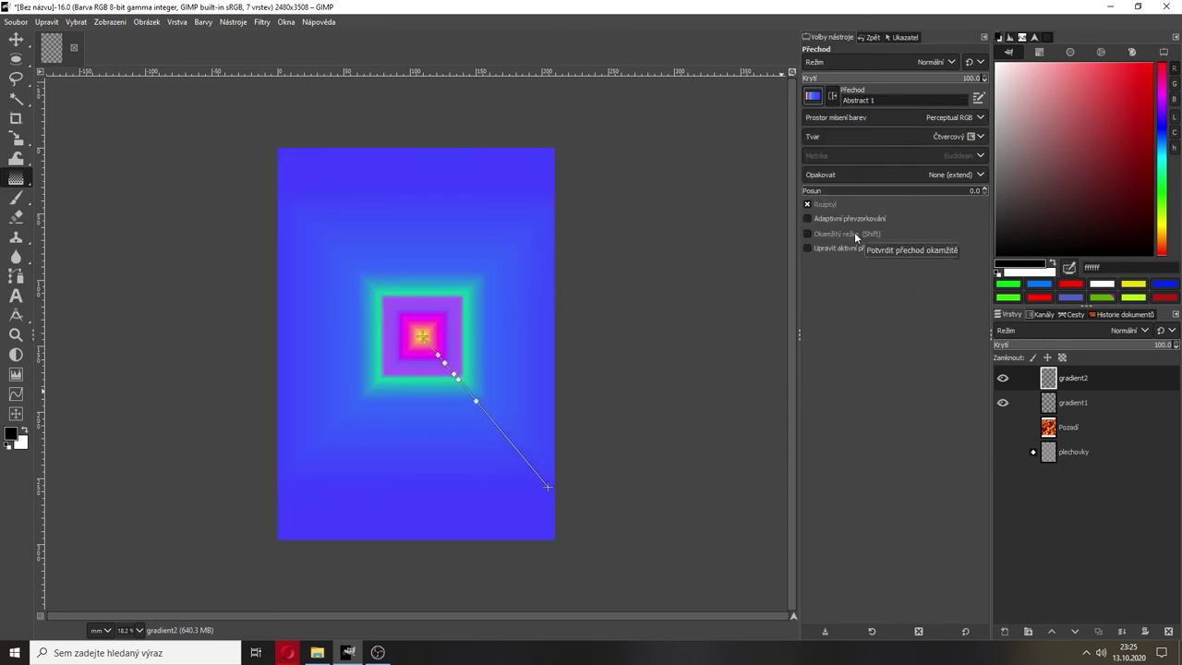
click(818, 98)
click(823, 114)
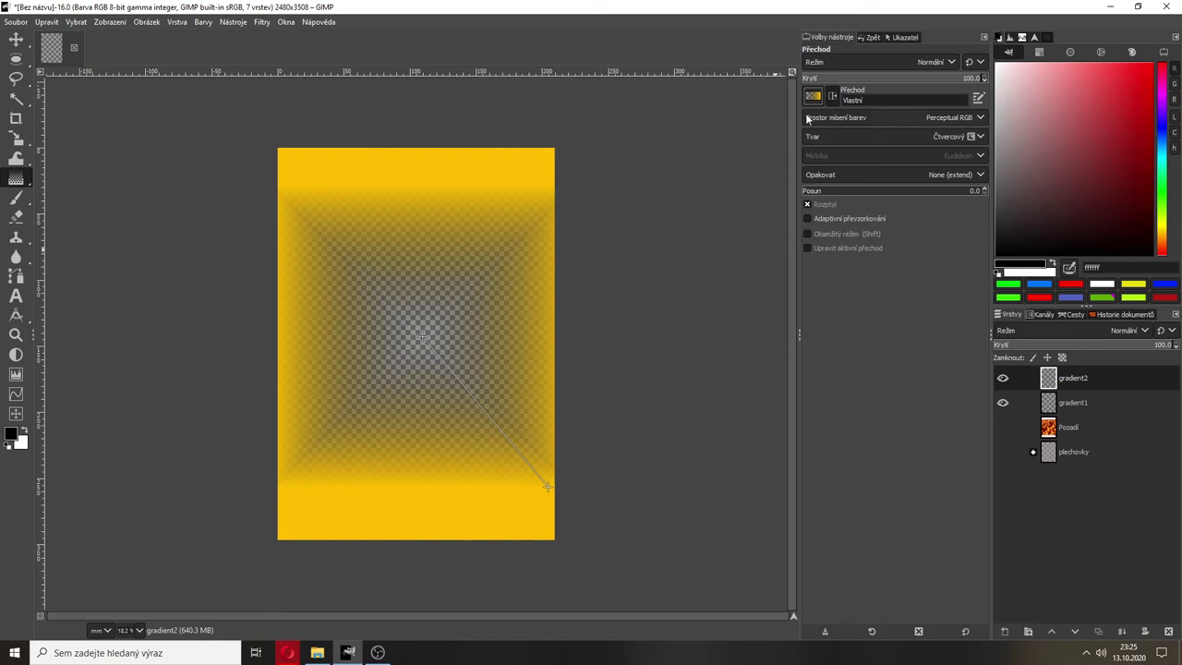
Shift the square gradient's centre on gradient2 to about X 112 mm, Y 150 mm.
click(815, 98)
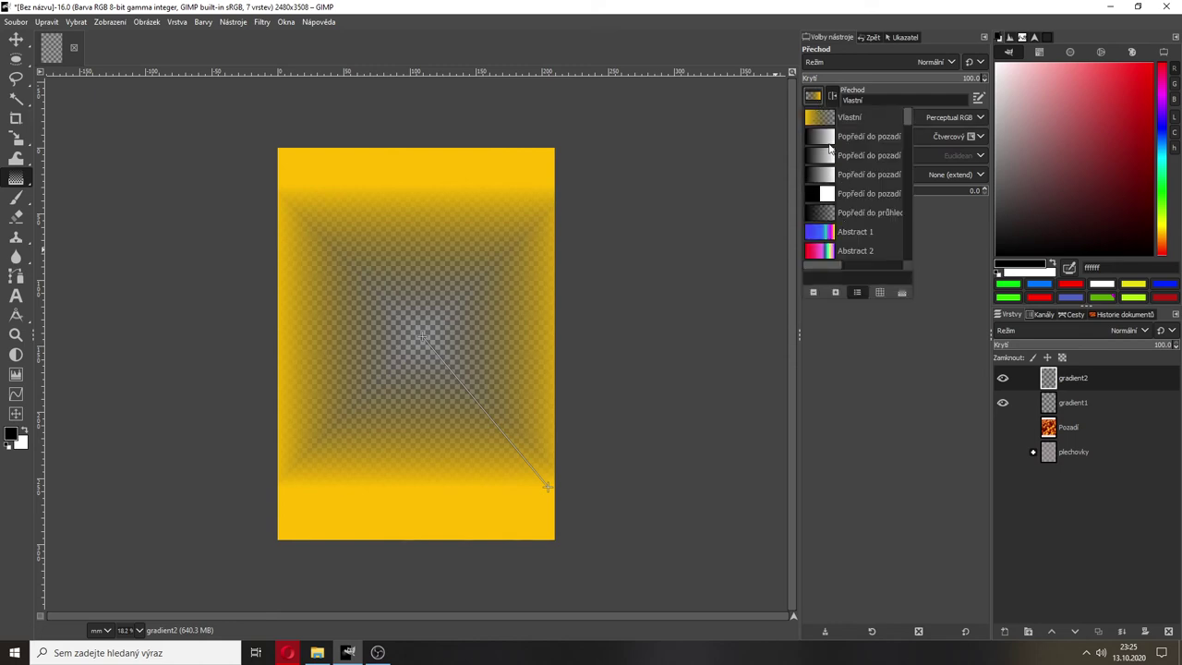
click(811, 96)
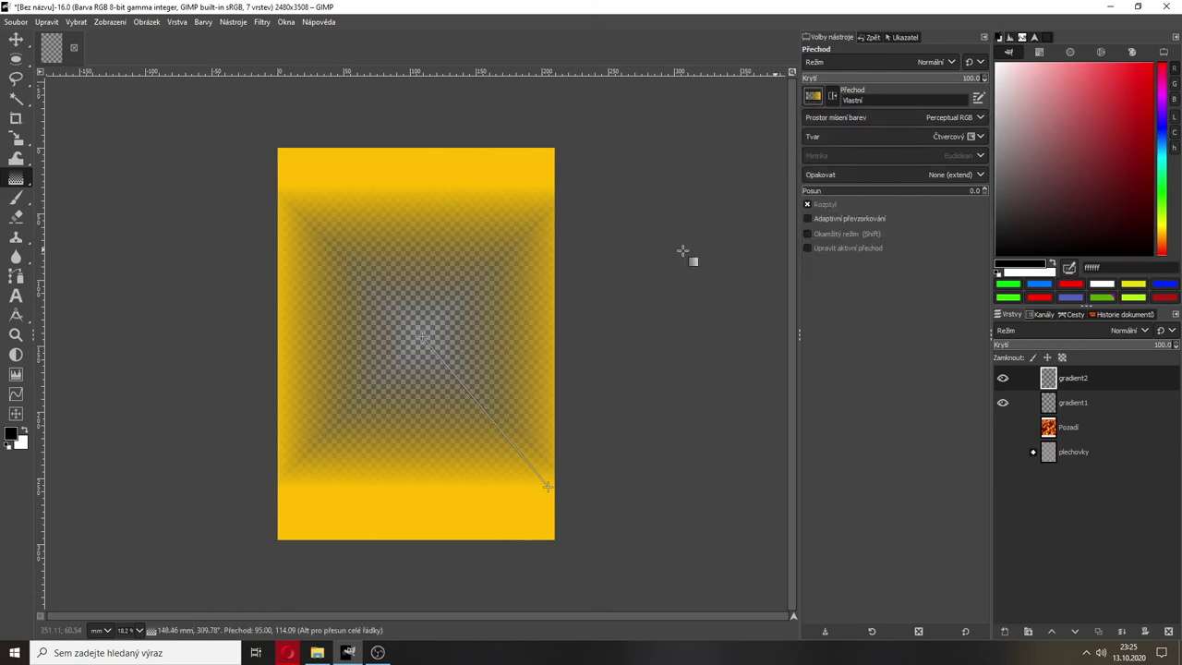
click(425, 338)
drag(425, 338, 428, 348)
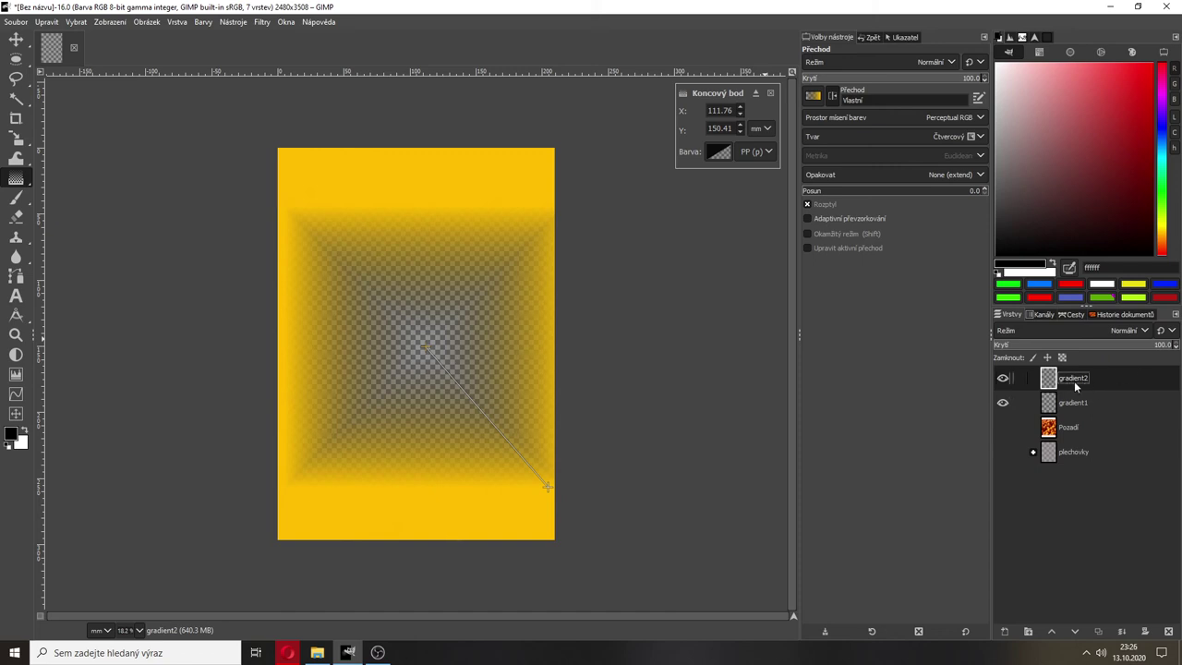
Hide gradient2 and add a new transparent layer named gradient3 above it.
click(1063, 406)
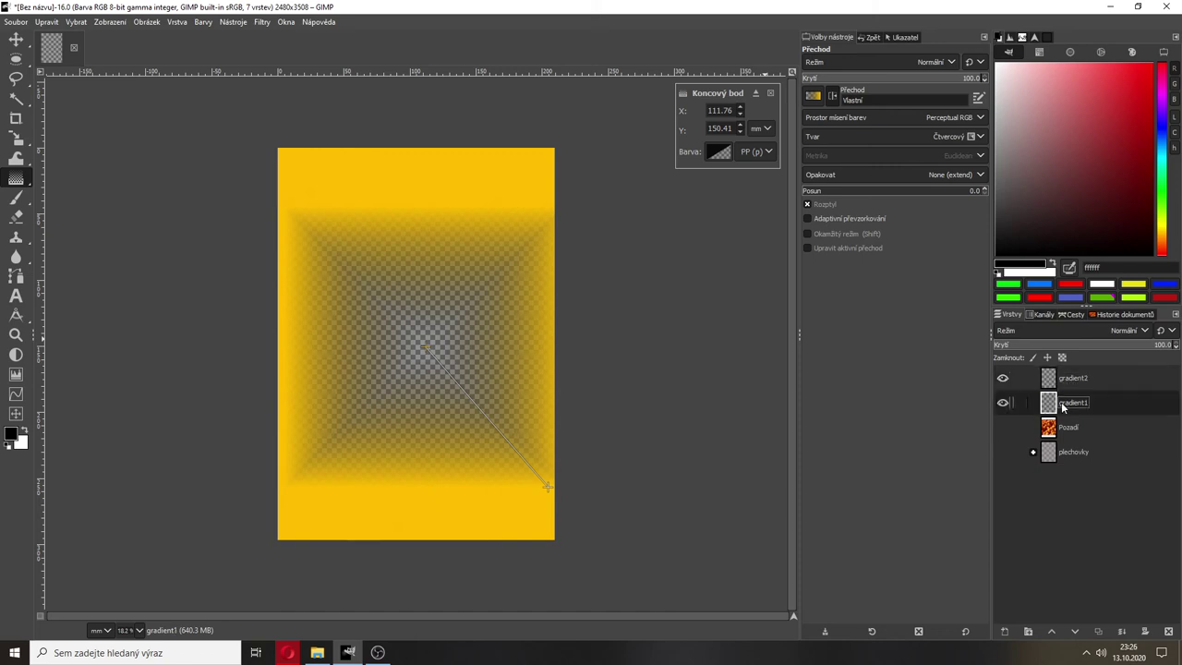
click(1072, 383)
click(1002, 379)
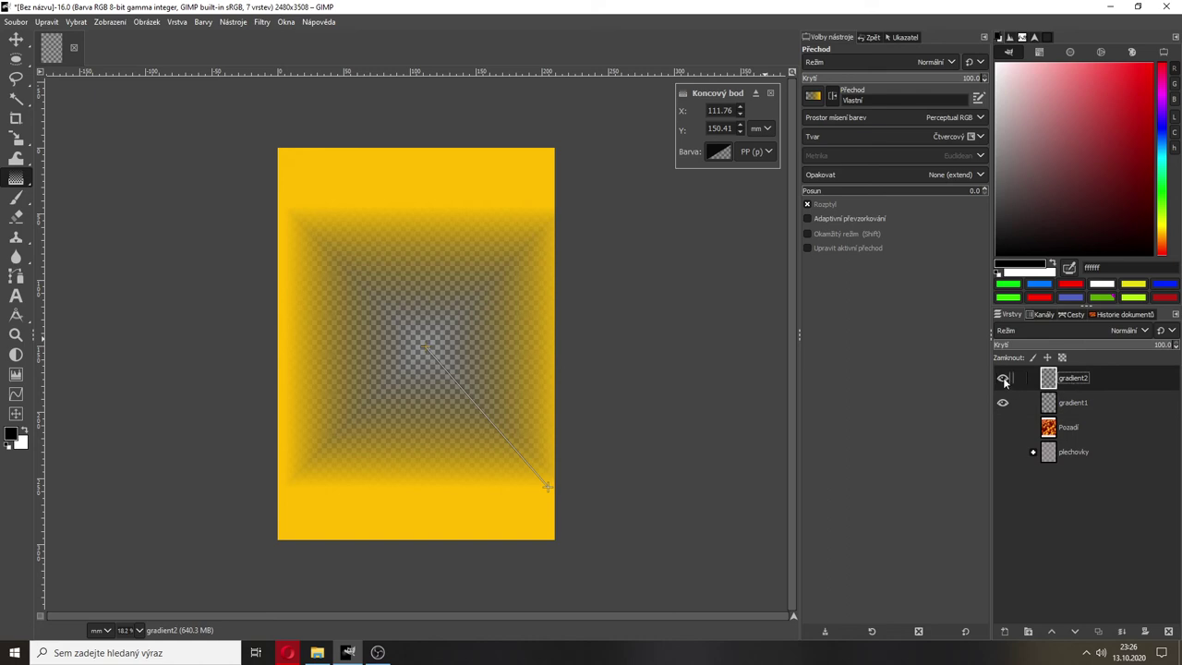
click(1004, 631)
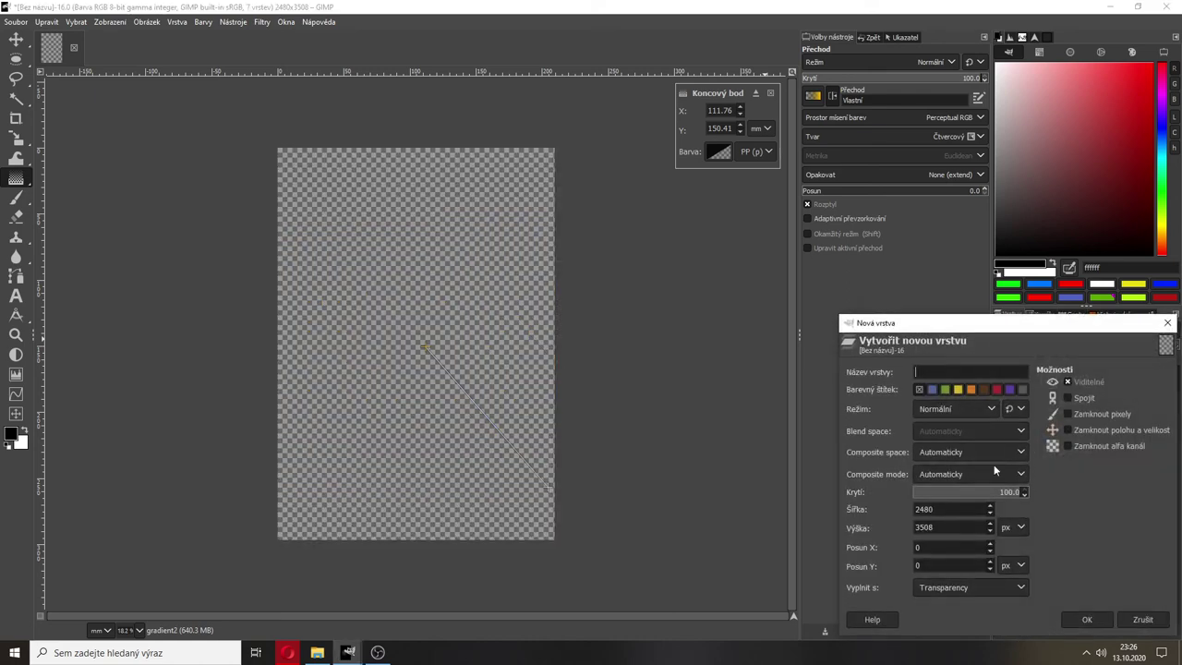
click(1096, 621)
double_click(1068, 377)
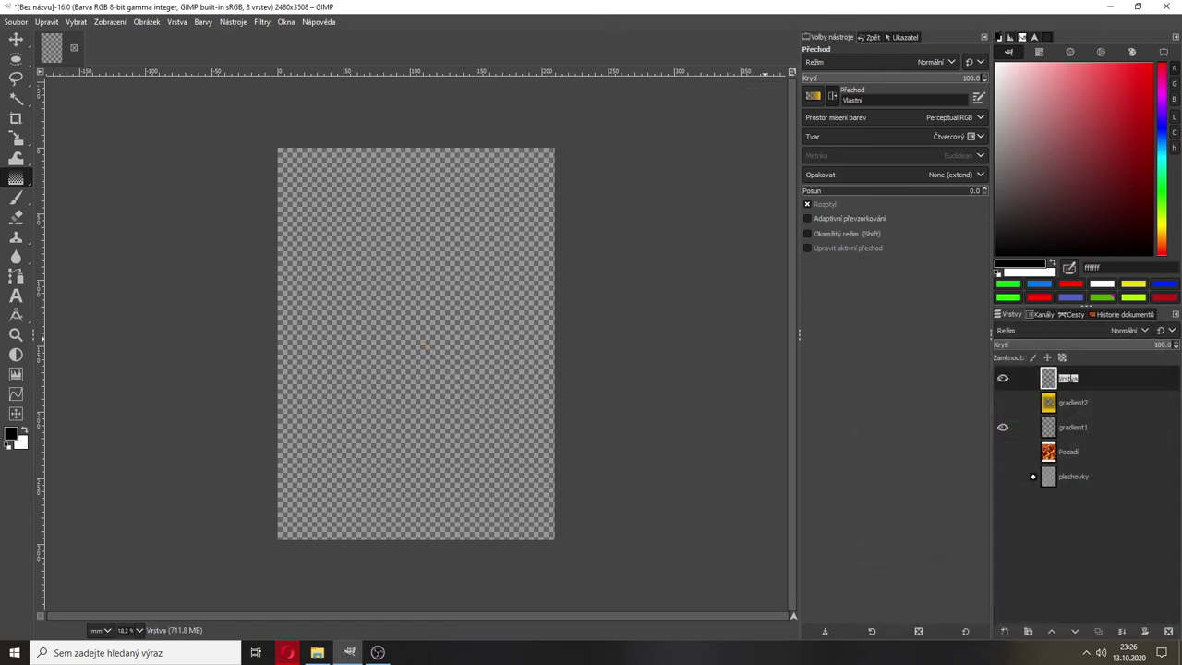
text(gradient3)
key(Return)
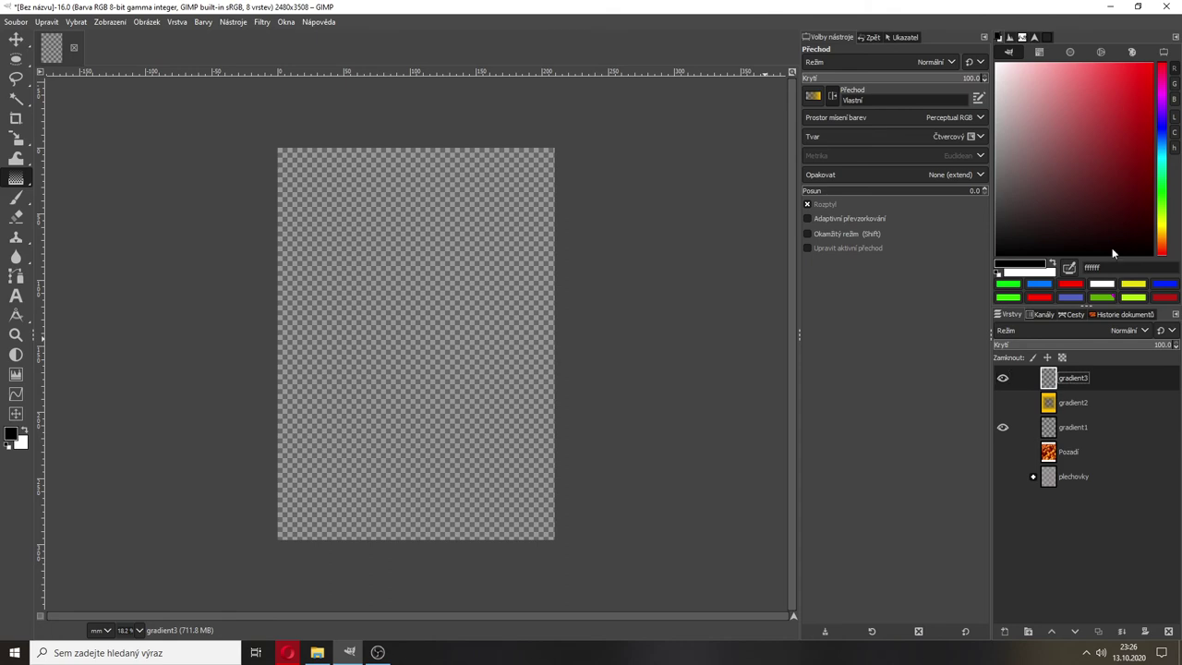
Set the gradient shape to Lineární and draw it on gradient3 from beyond the page's upper-left corner to about X 187 mm, Y 283 mm.
click(860, 117)
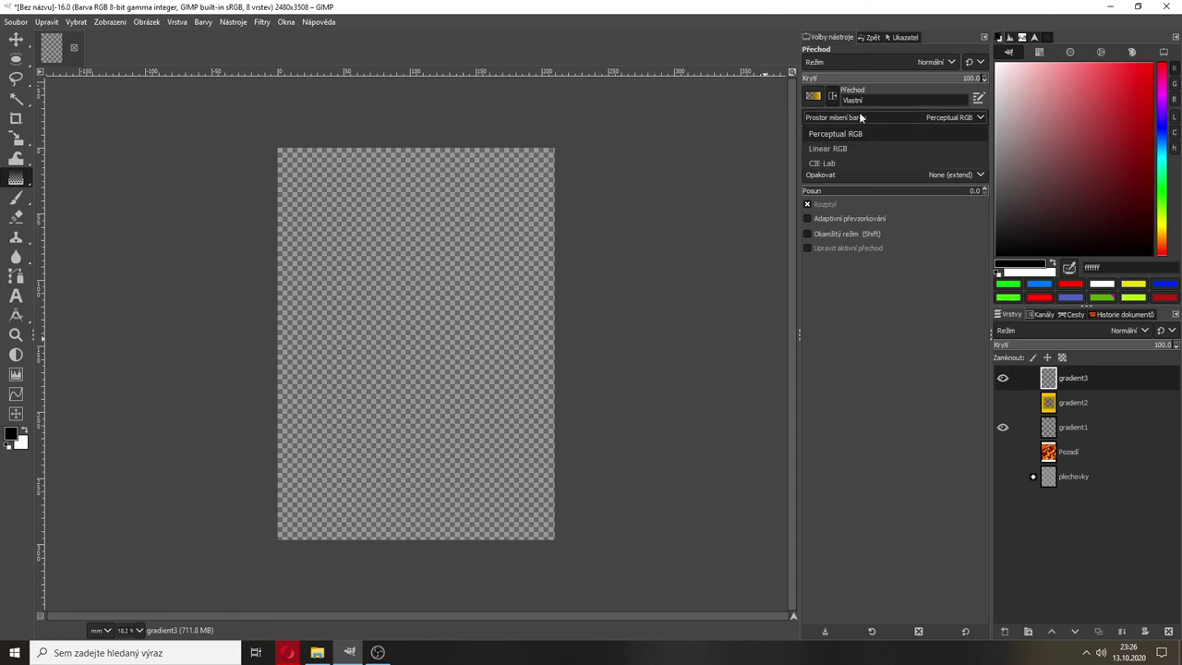
click(861, 117)
click(852, 134)
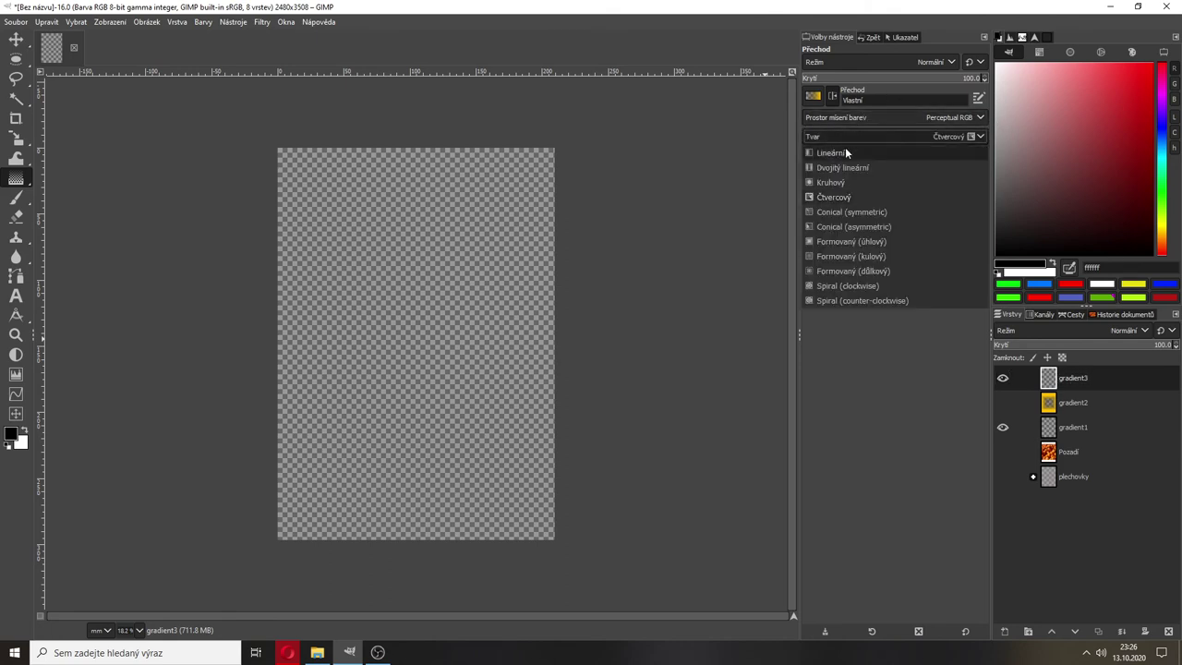
click(845, 146)
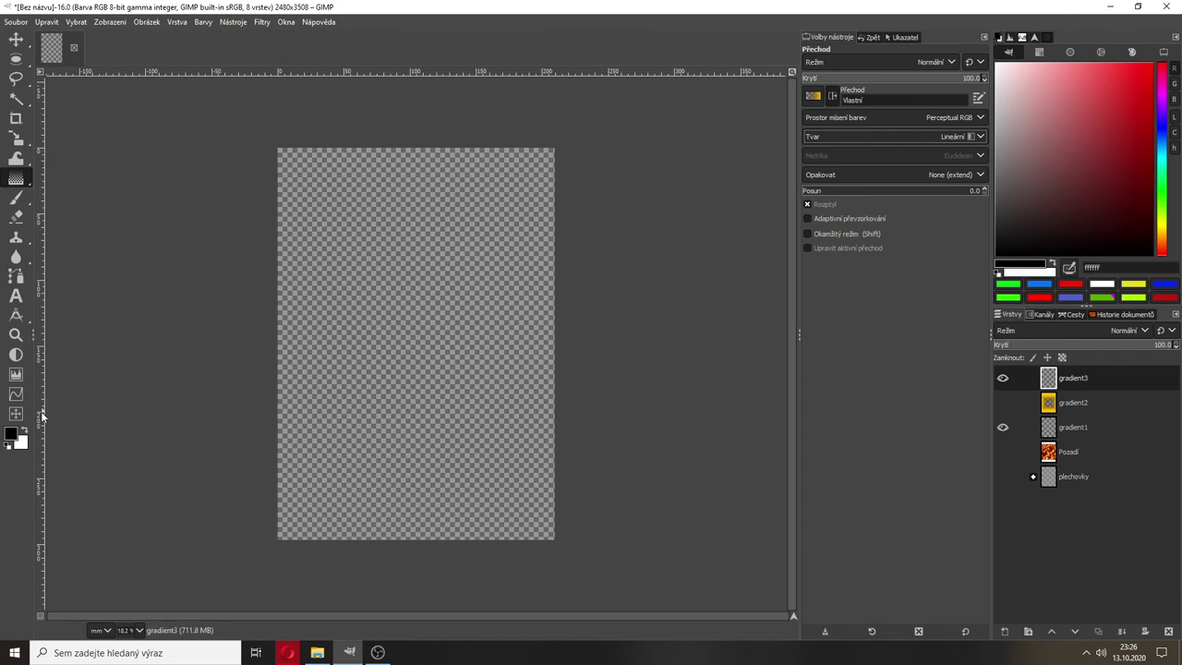
drag(226, 125, 523, 522)
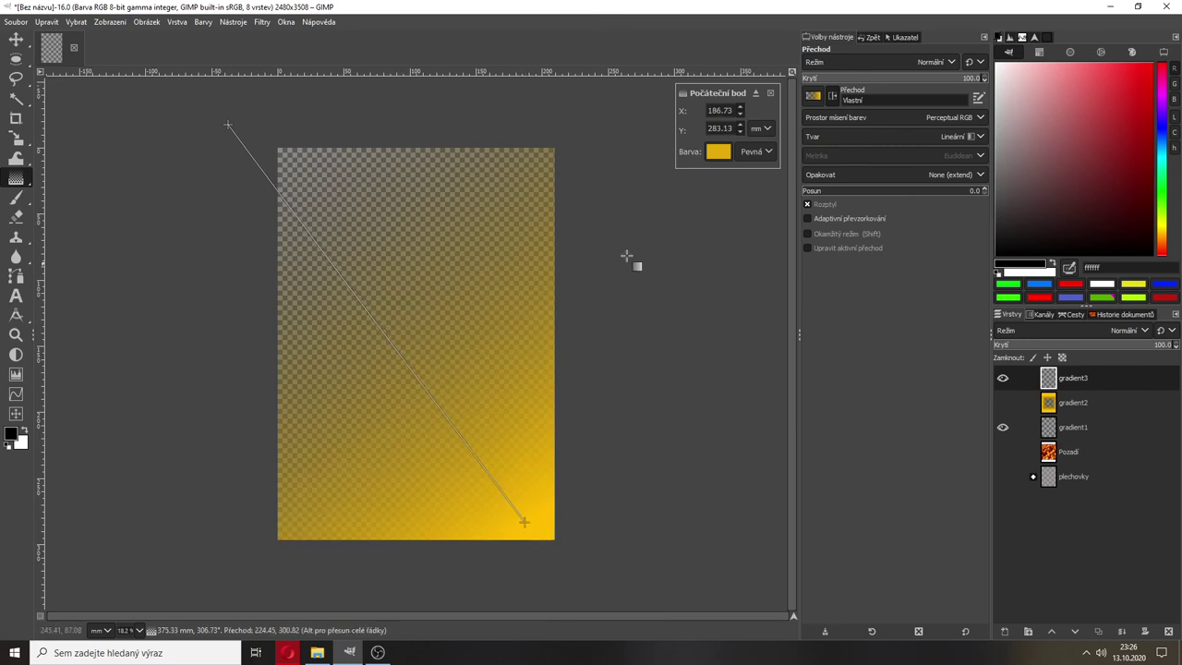
Move the gradient1 layer to the top of the layer stack and hide gradient3.
click(1076, 431)
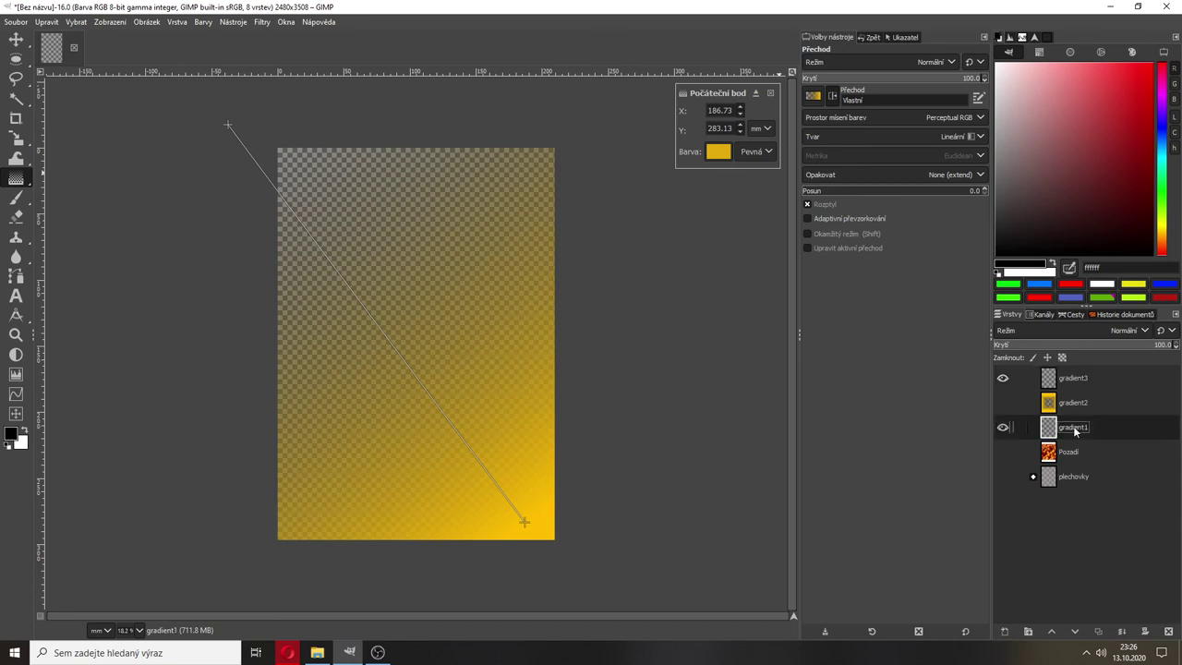
drag(1076, 431, 1071, 378)
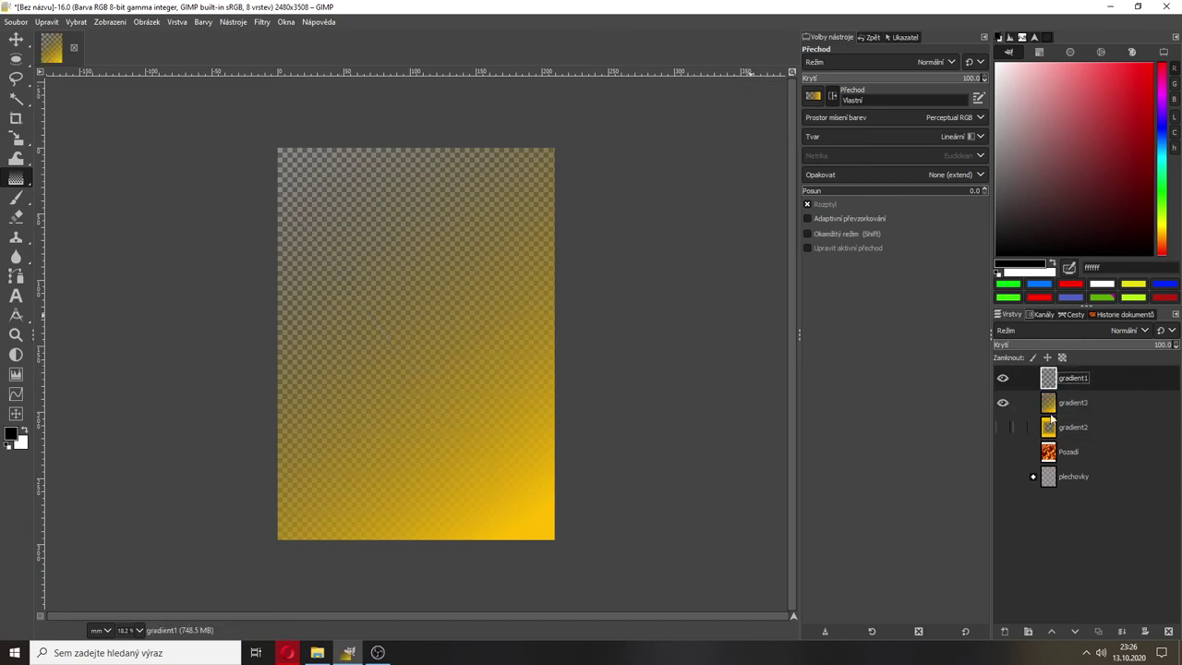
click(1002, 404)
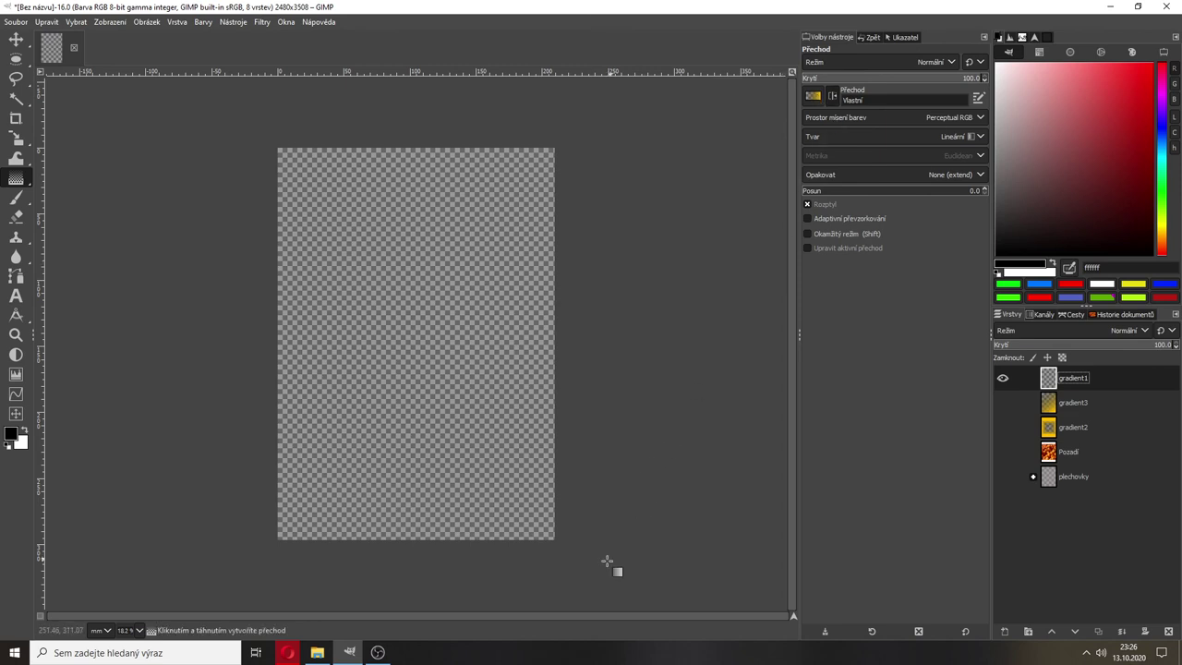
Draw a linear gradient on gradient1 from beyond the page's lower-right corner to about X 36 mm, Y 44 mm, and recolour its yellow endpoint red ff001b.
drag(583, 559, 325, 205)
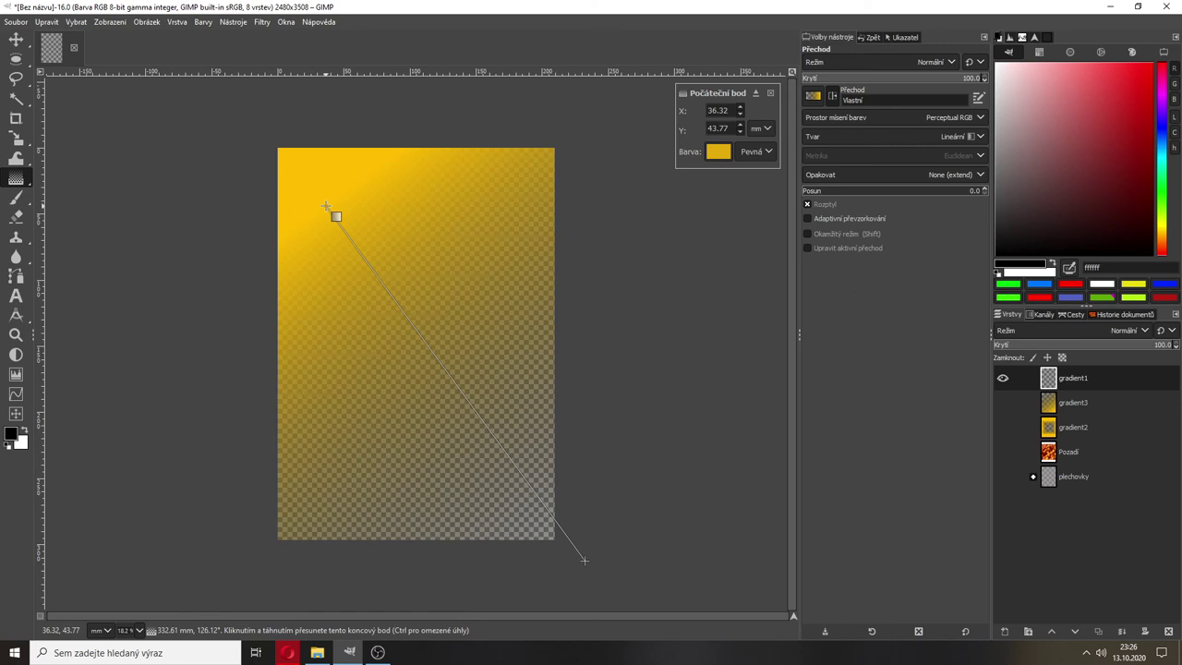
click(724, 151)
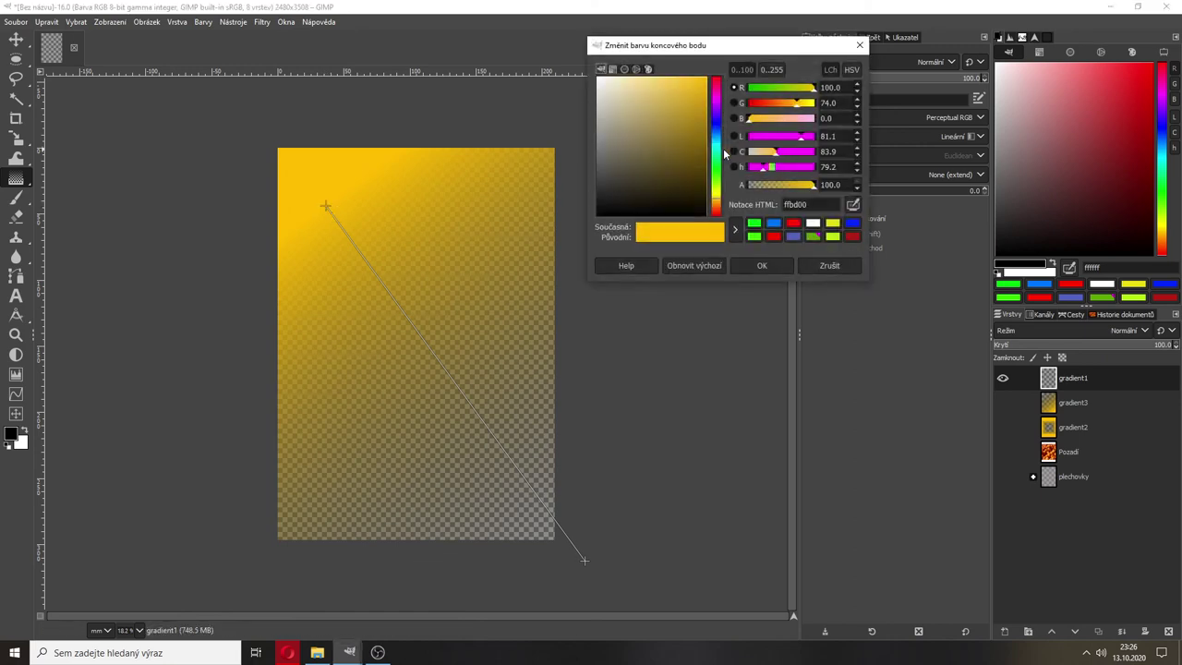
click(715, 84)
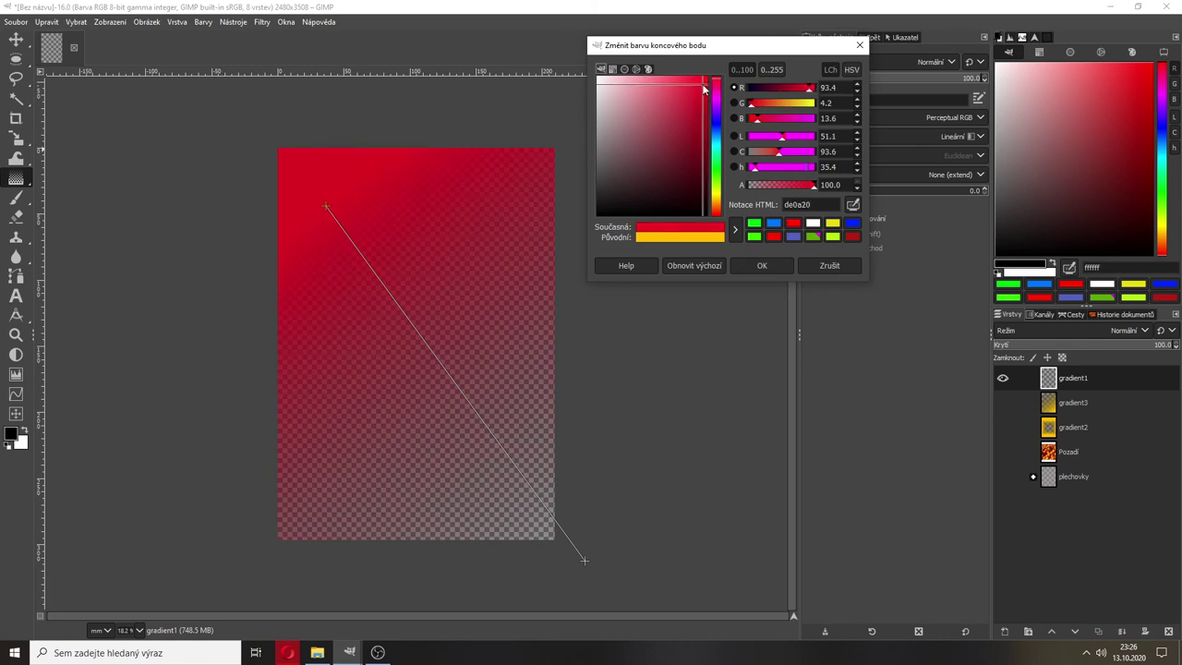
click(707, 81)
click(762, 265)
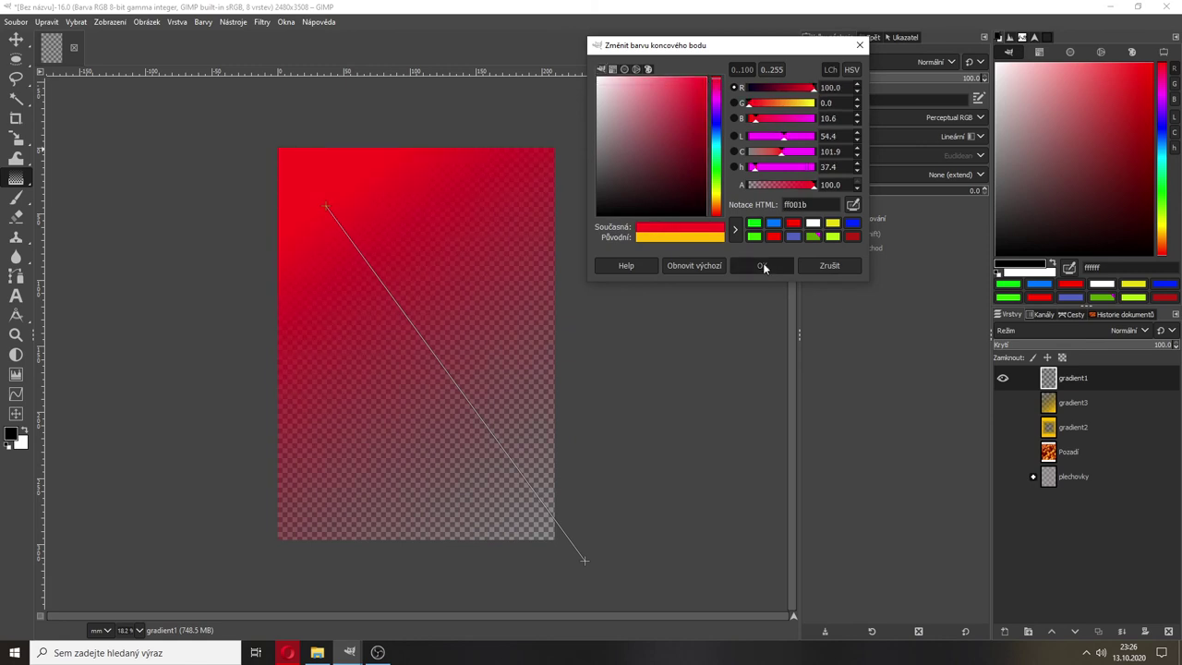
Show gradient3 and the Pozadí pumpkin photo beneath the red gradient.
click(1003, 401)
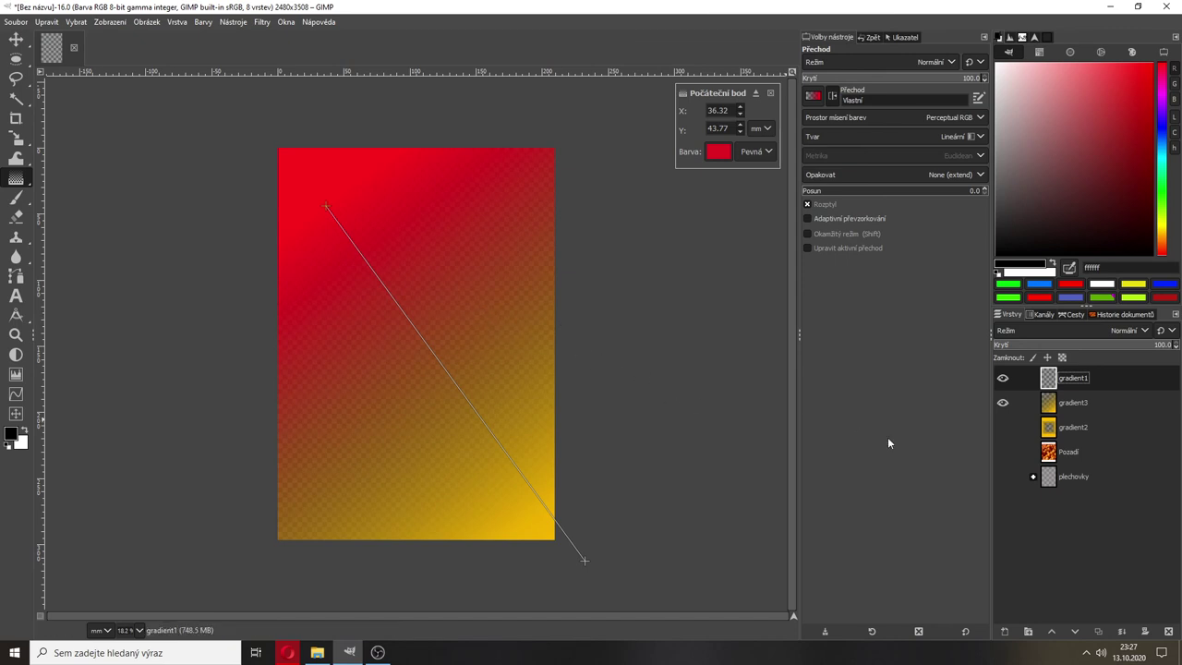
click(1003, 452)
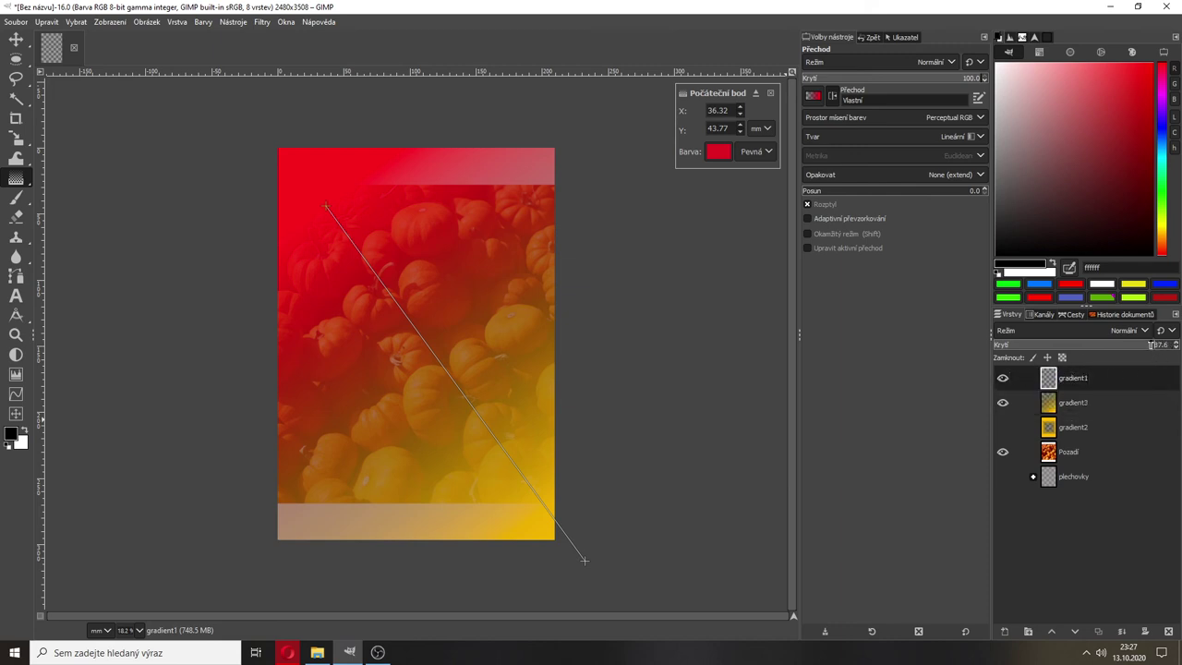
Lower the opacity of gradient1 to about 27 and of gradient3 to 34.
drag(1154, 344, 1127, 344)
drag(1113, 351, 1043, 345)
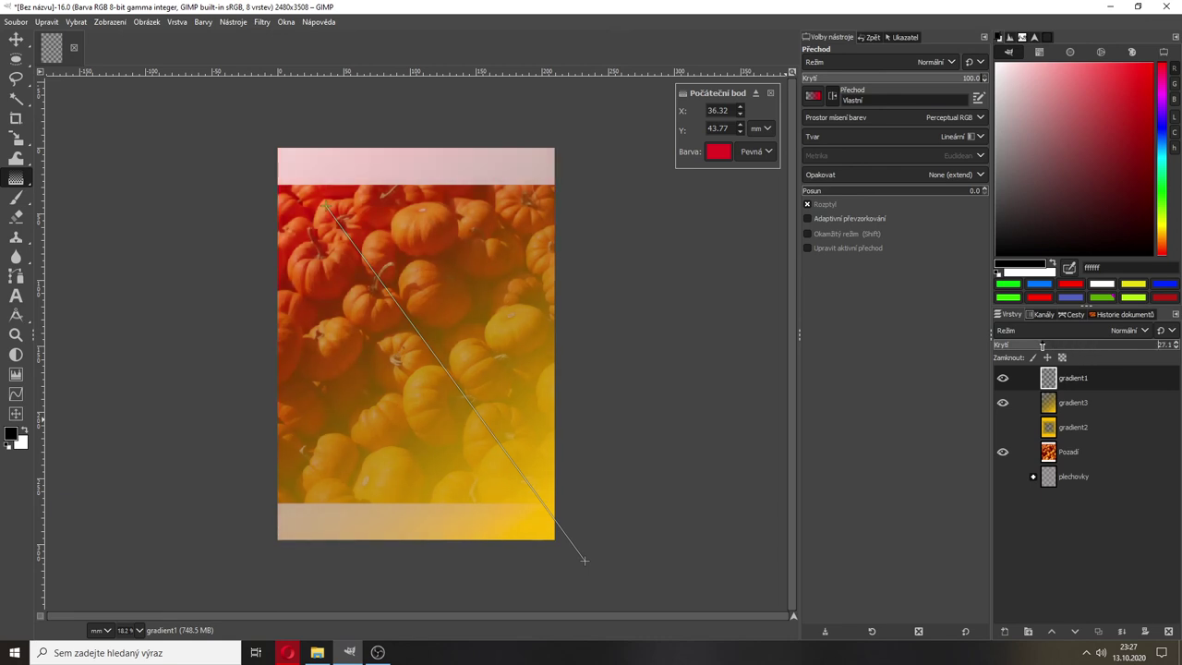
click(1068, 407)
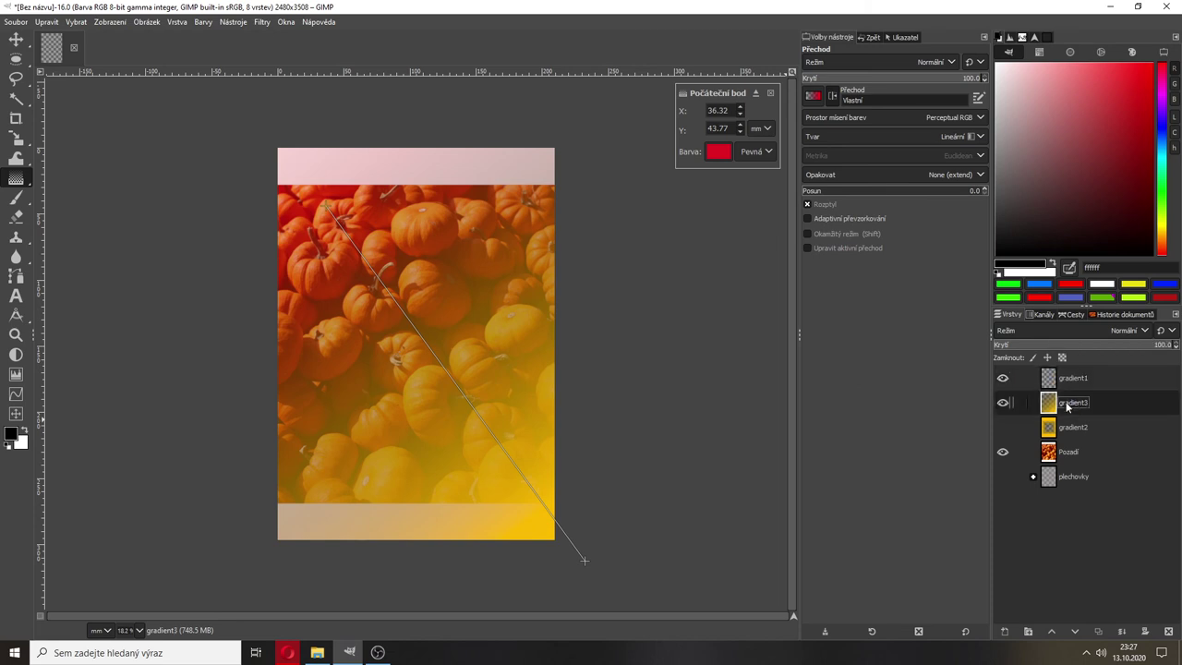
drag(1160, 349, 1060, 348)
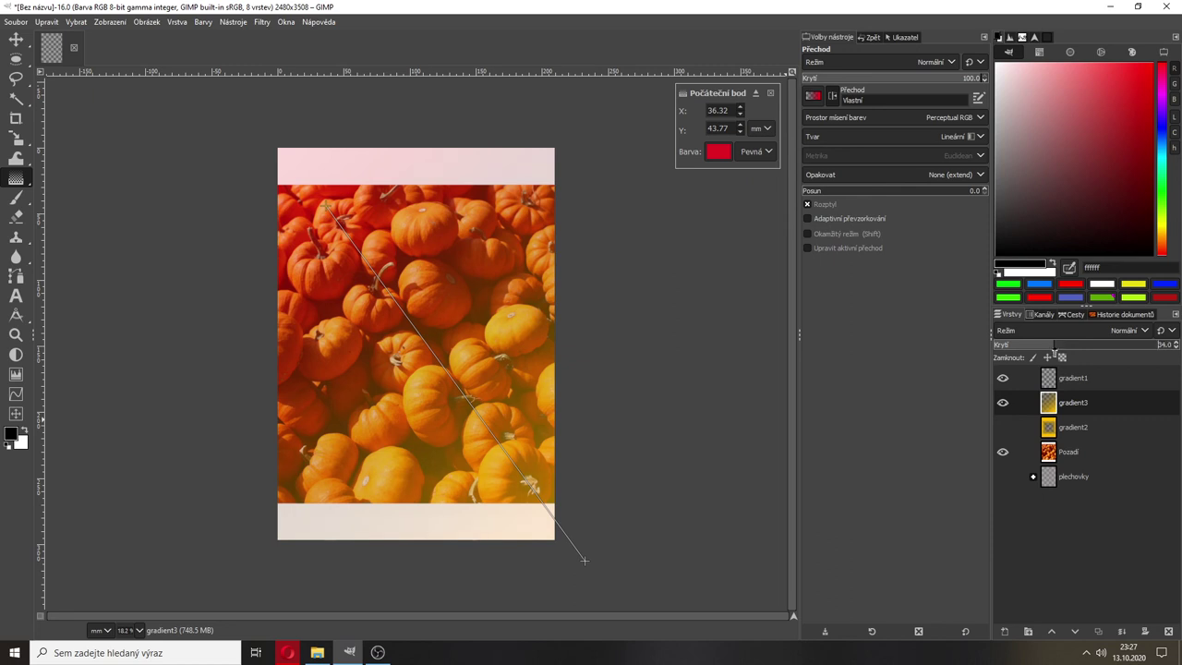
Hide gradient3 and gradient1, and switch to the Move tool to finish the gradient edit.
click(1003, 402)
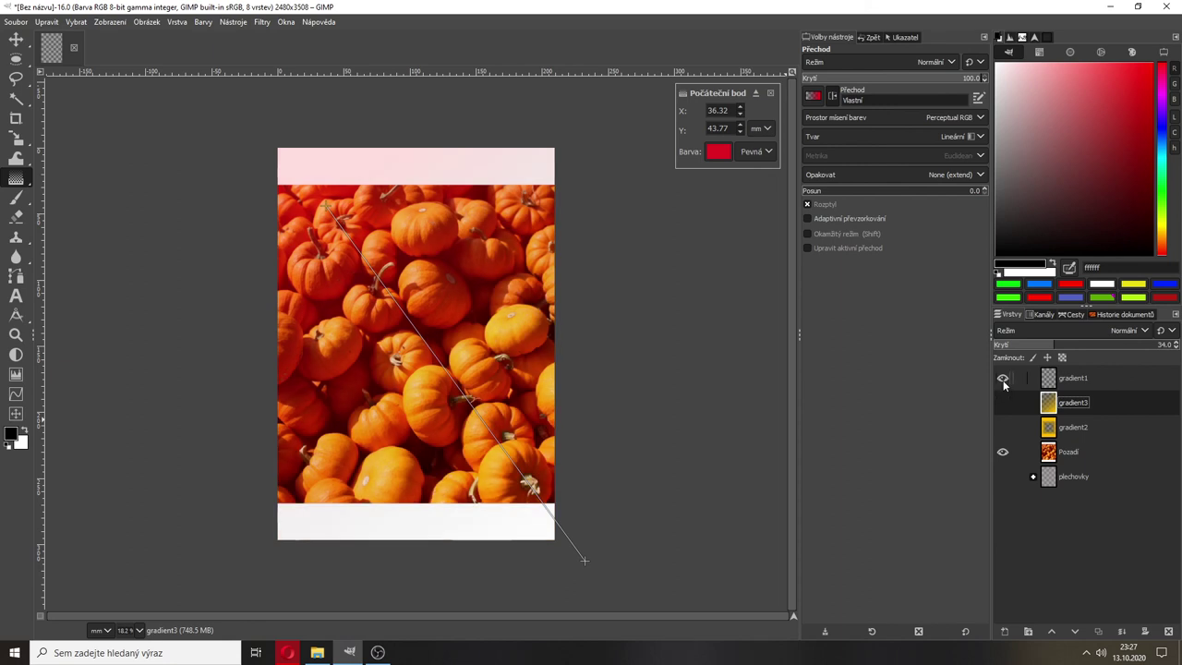
click(1003, 378)
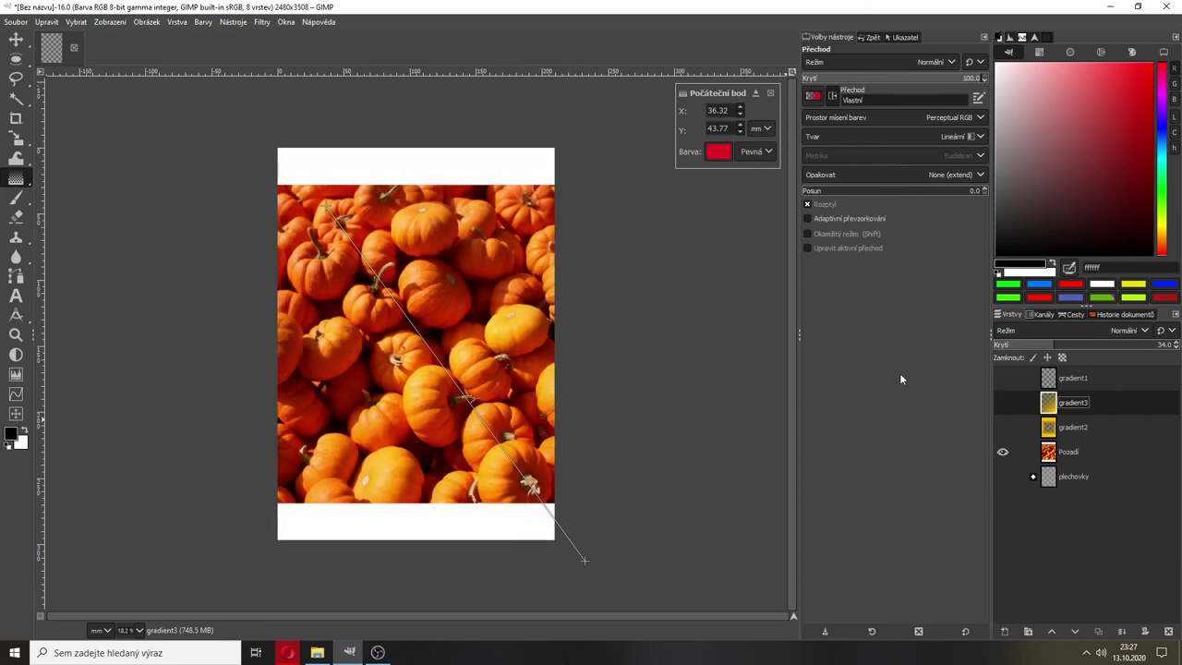
click(15, 40)
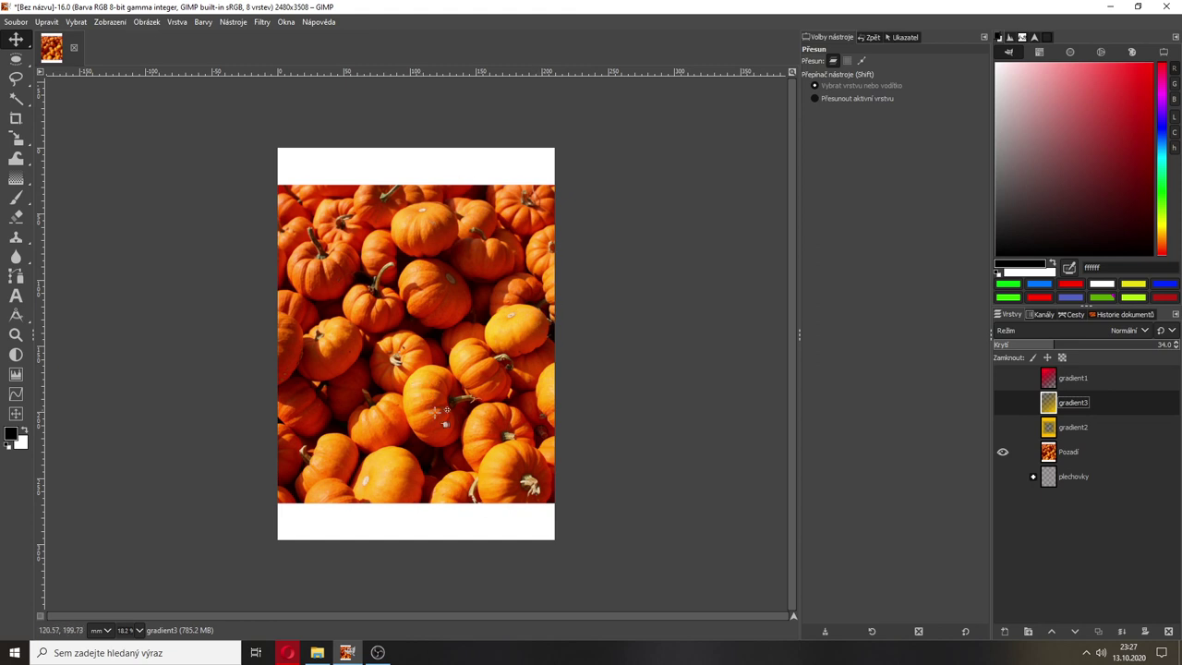
Toggle gradient1's visibility repeatedly to compare the pumpkin photo with and without the red gradient.
click(1004, 378)
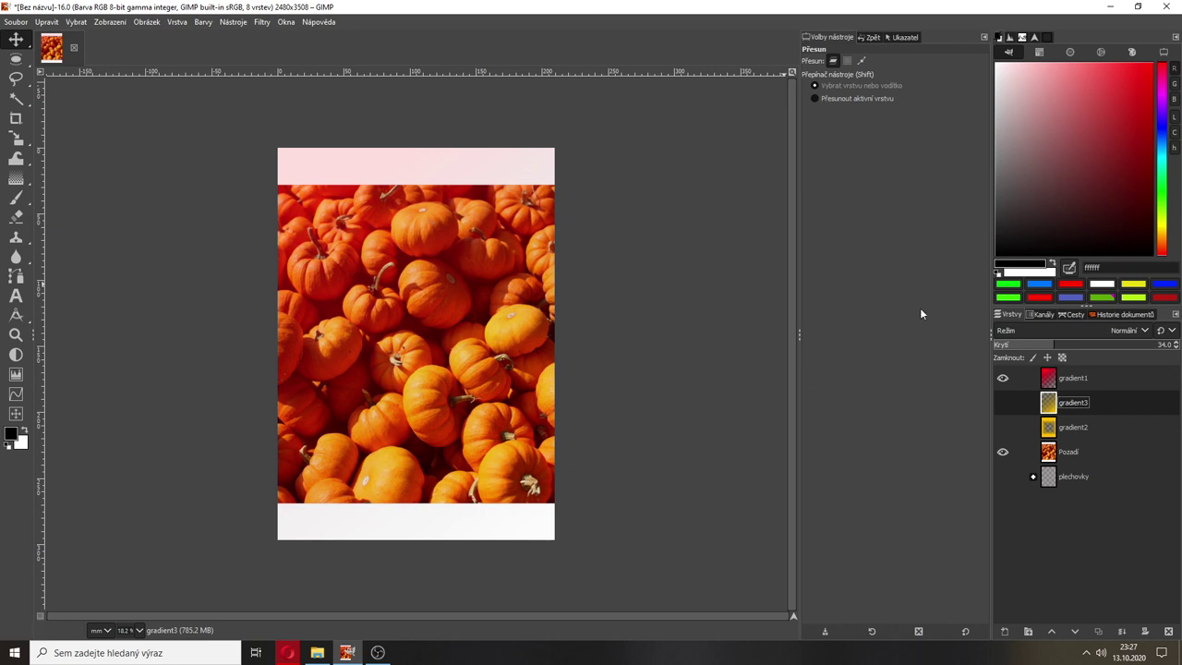
click(1004, 379)
click(1004, 379)
click(1004, 379)
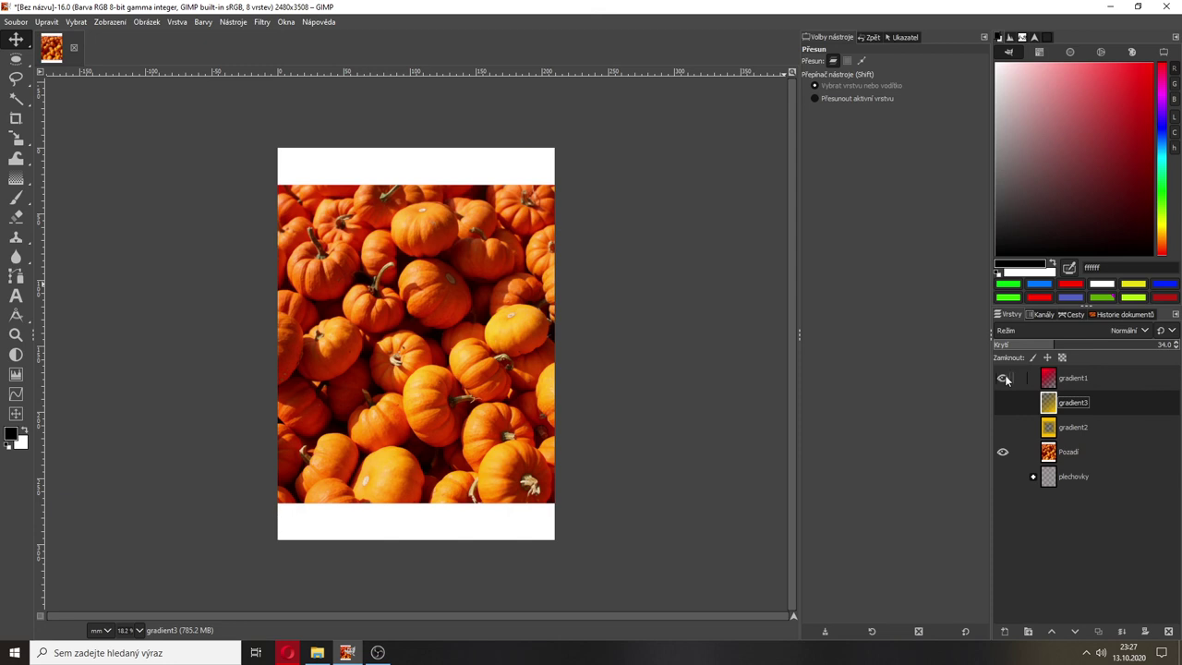
click(1004, 378)
click(1003, 379)
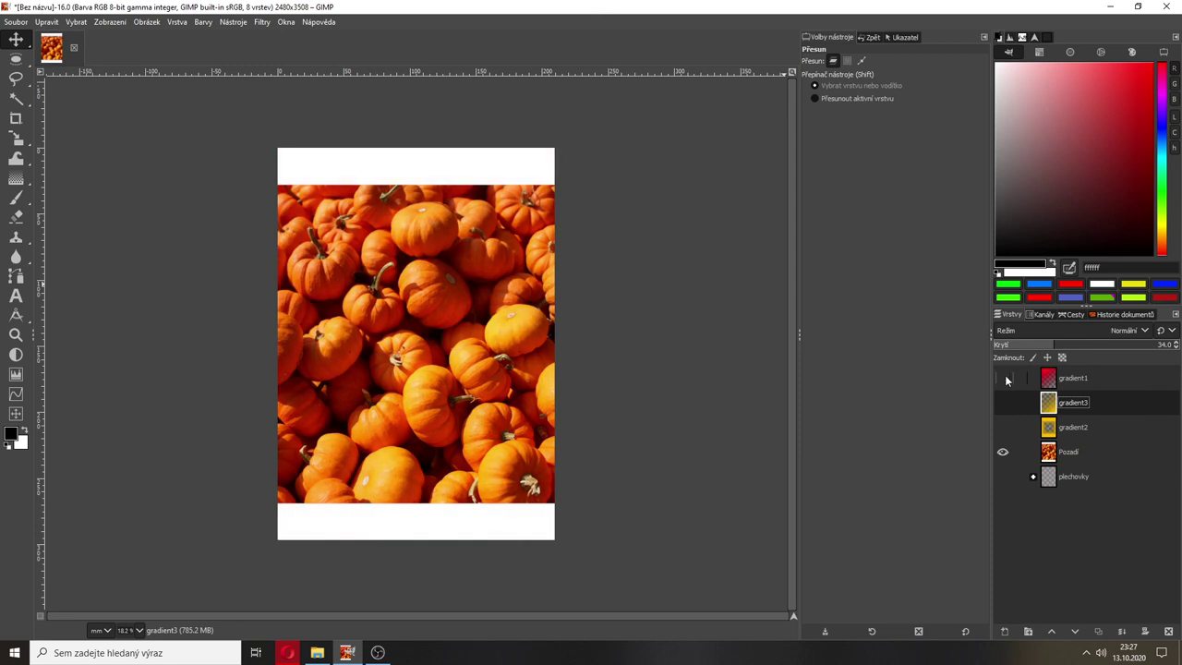
Preview gradient2 over the photo, then toggle gradient3 on and off to compare its effect.
click(1004, 426)
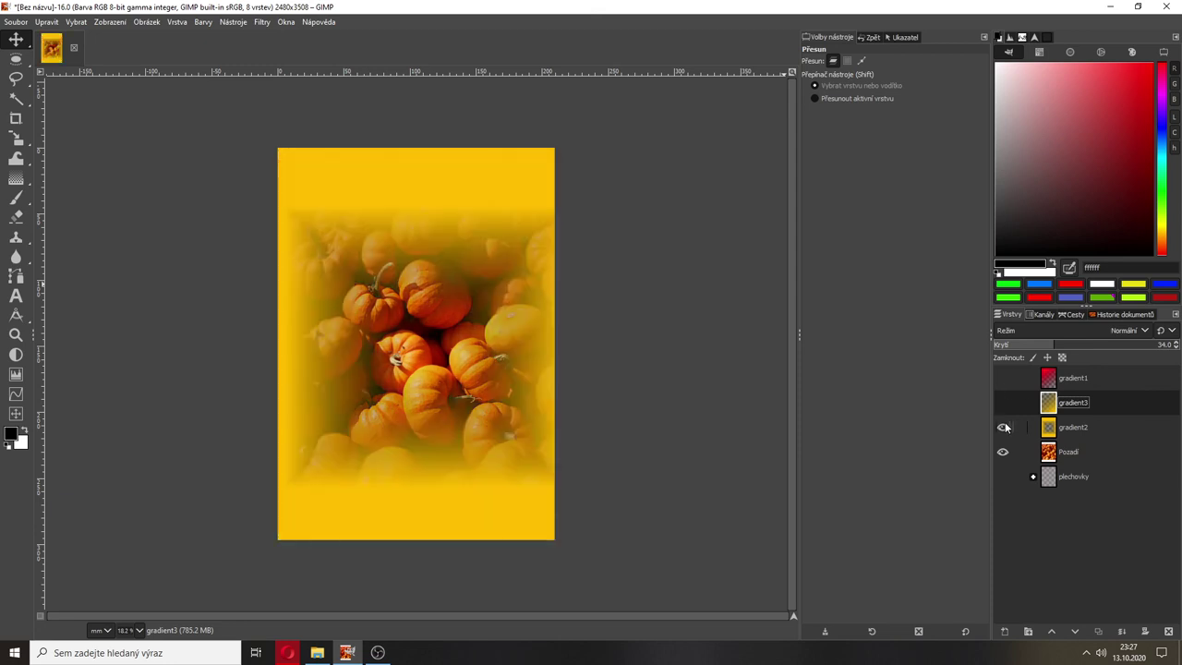
click(1004, 427)
click(1003, 403)
click(1003, 403)
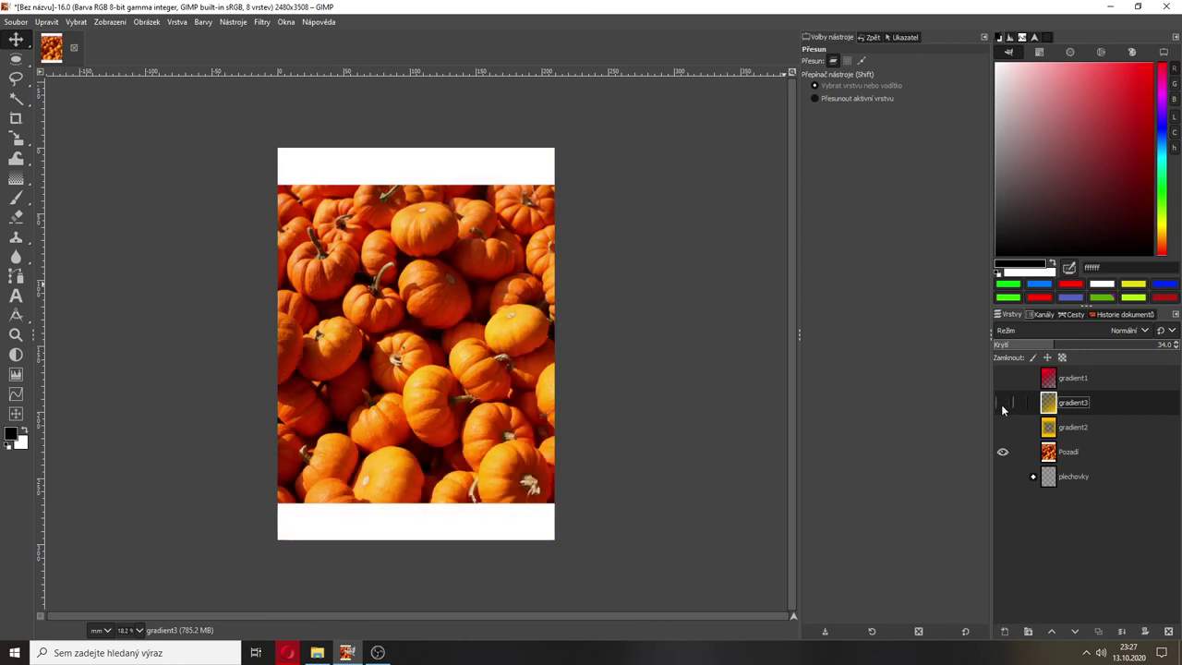
click(1003, 404)
click(1003, 404)
click(1003, 404)
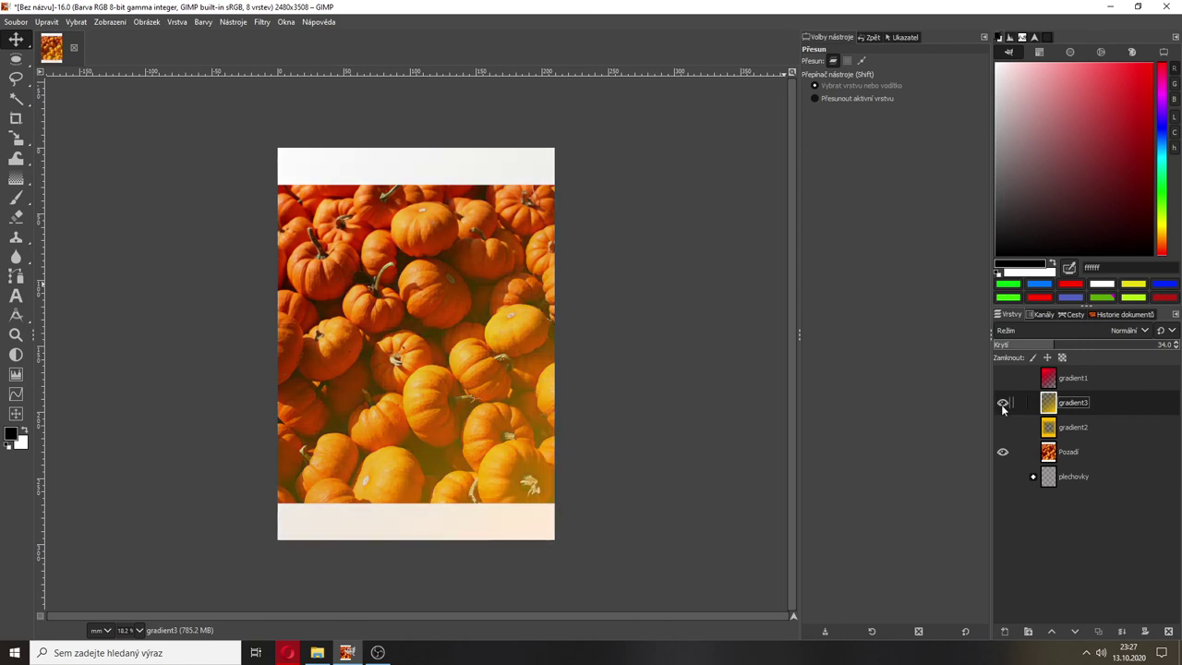
click(1003, 404)
click(1003, 404)
click(1003, 404)
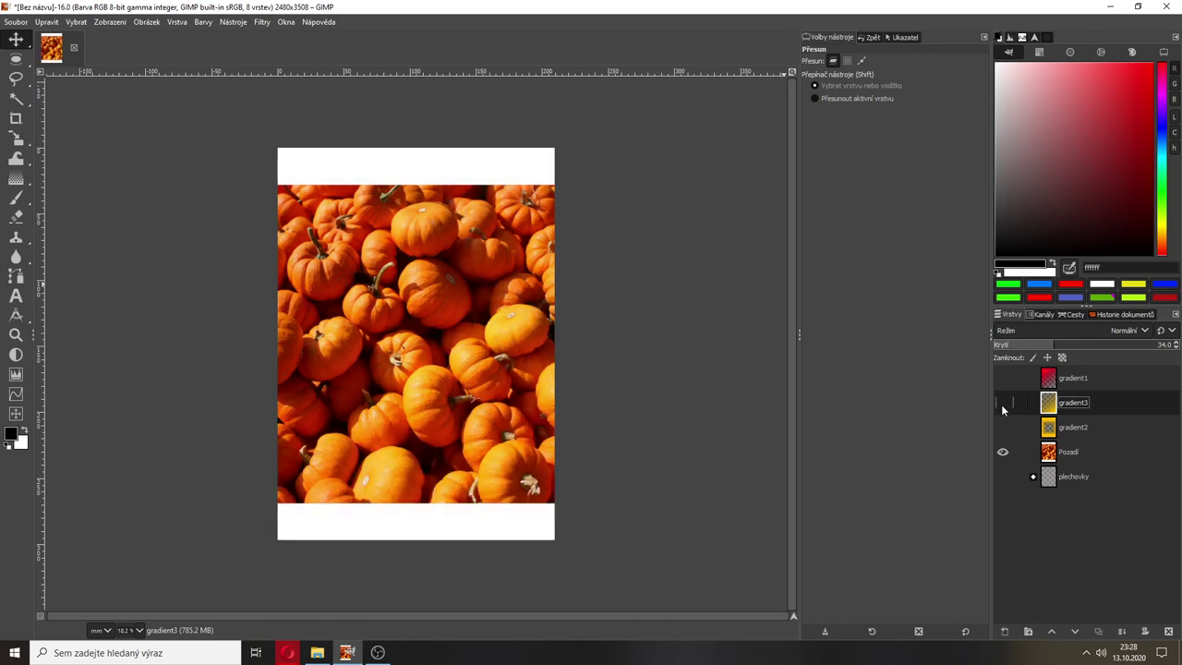
Show gradient3 and gradient1 together over the pumpkin photo.
click(1003, 405)
click(1002, 378)
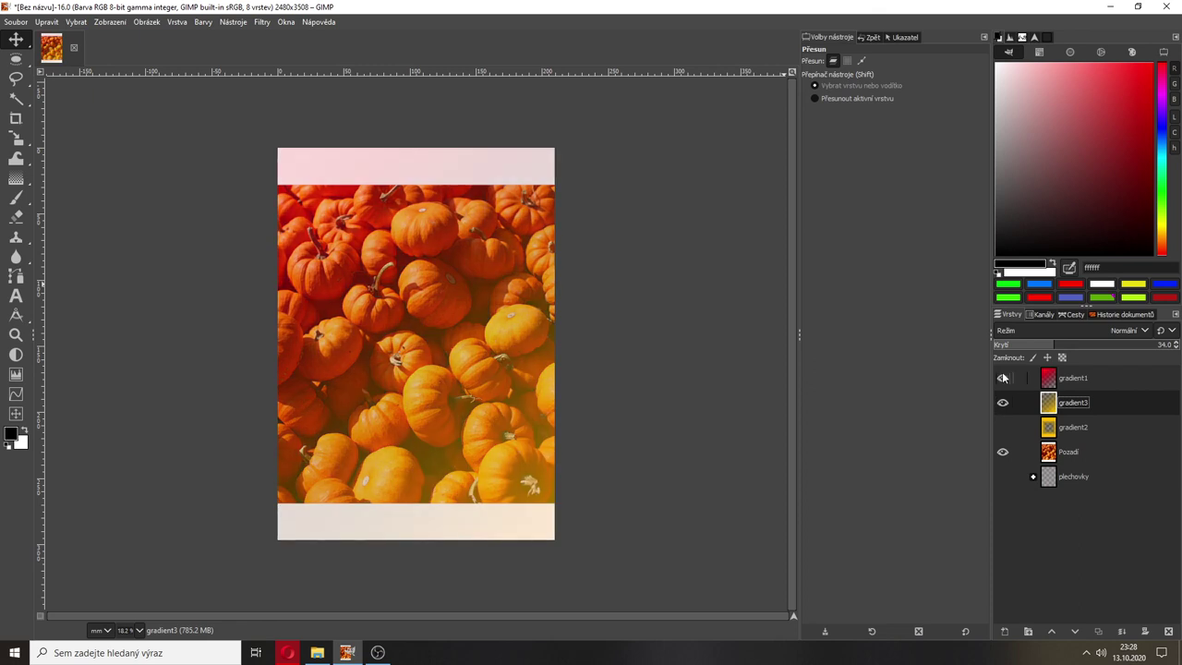
Show gradient2 once more over the pumpkin photo, and delete that layer from the image.
click(1003, 426)
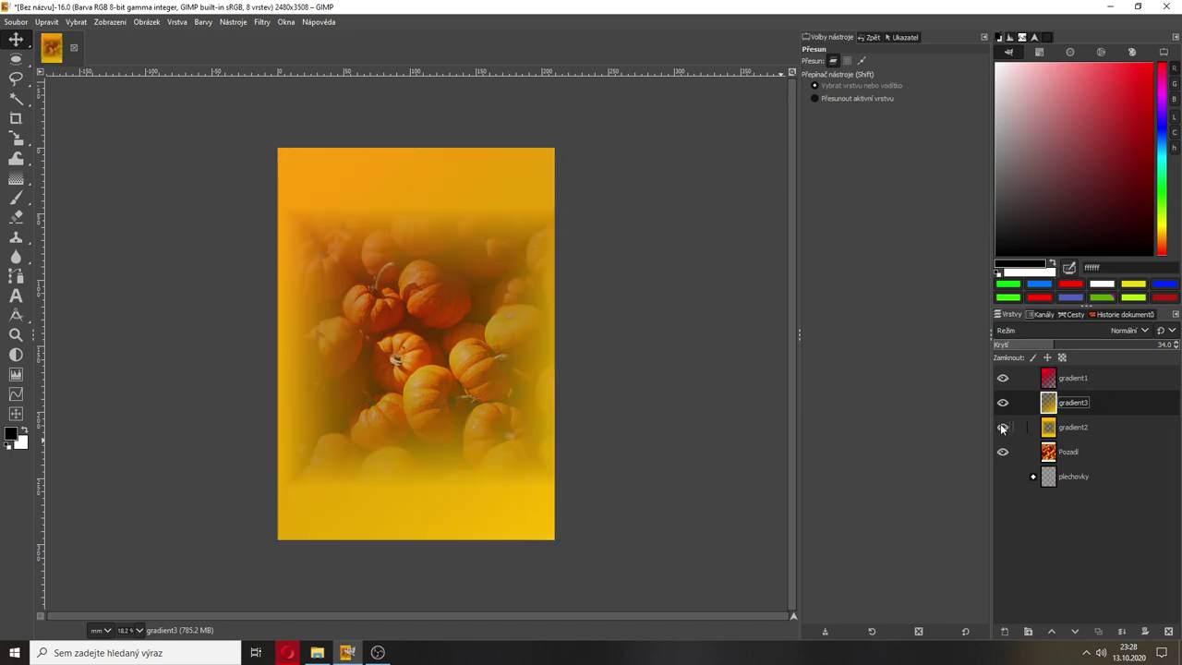
click(1050, 429)
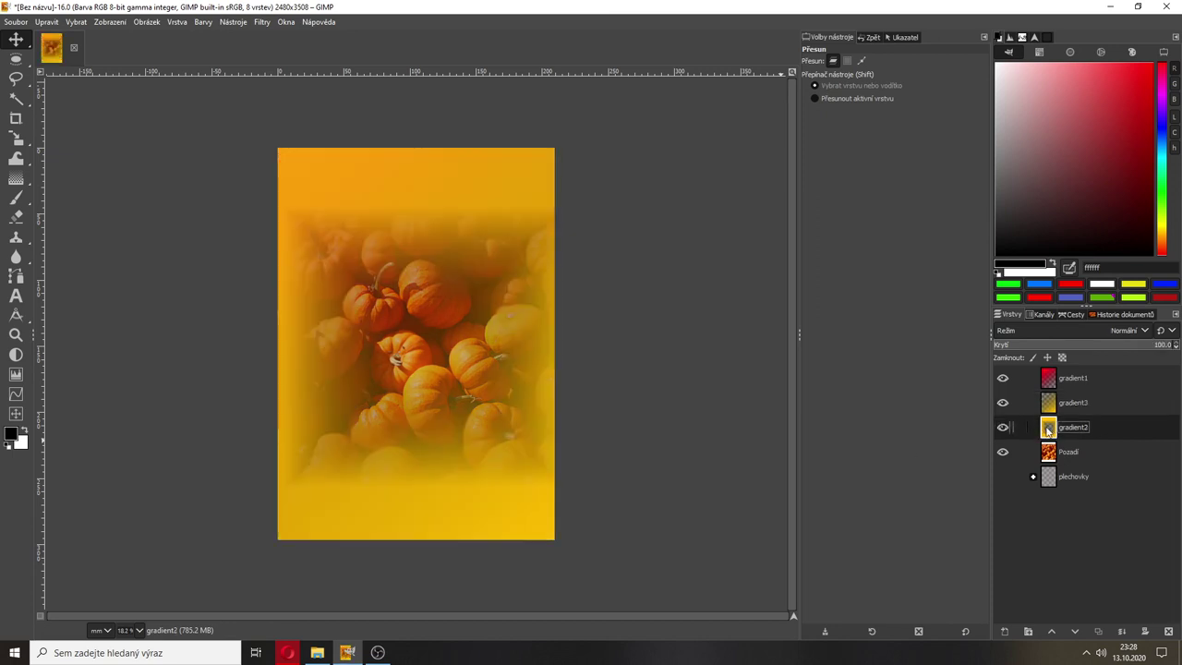
click(1062, 174)
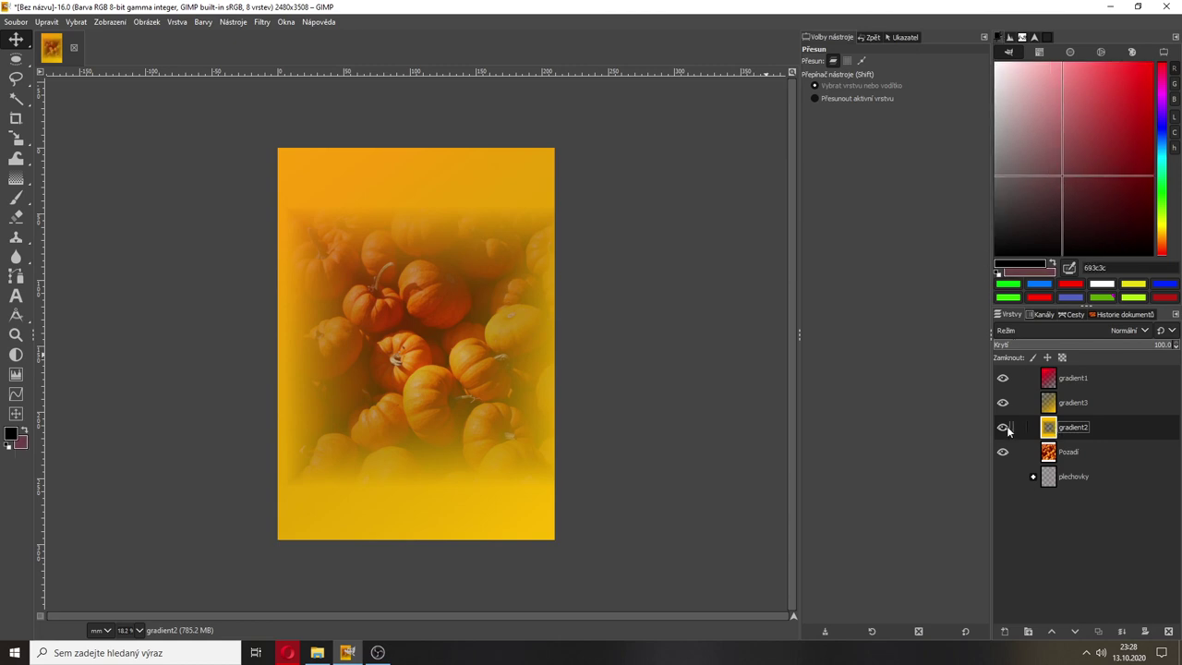
click(1168, 631)
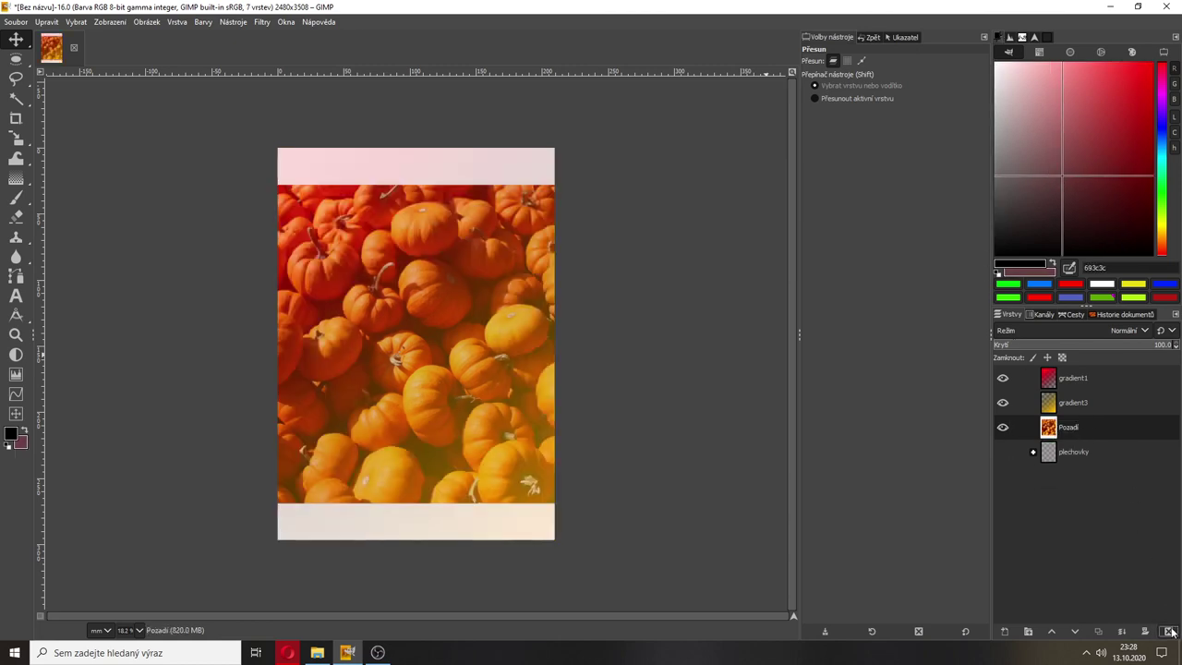
Group gradient1 and gradient3 in a new layer group named gradienty, and collapse the group.
click(1066, 412)
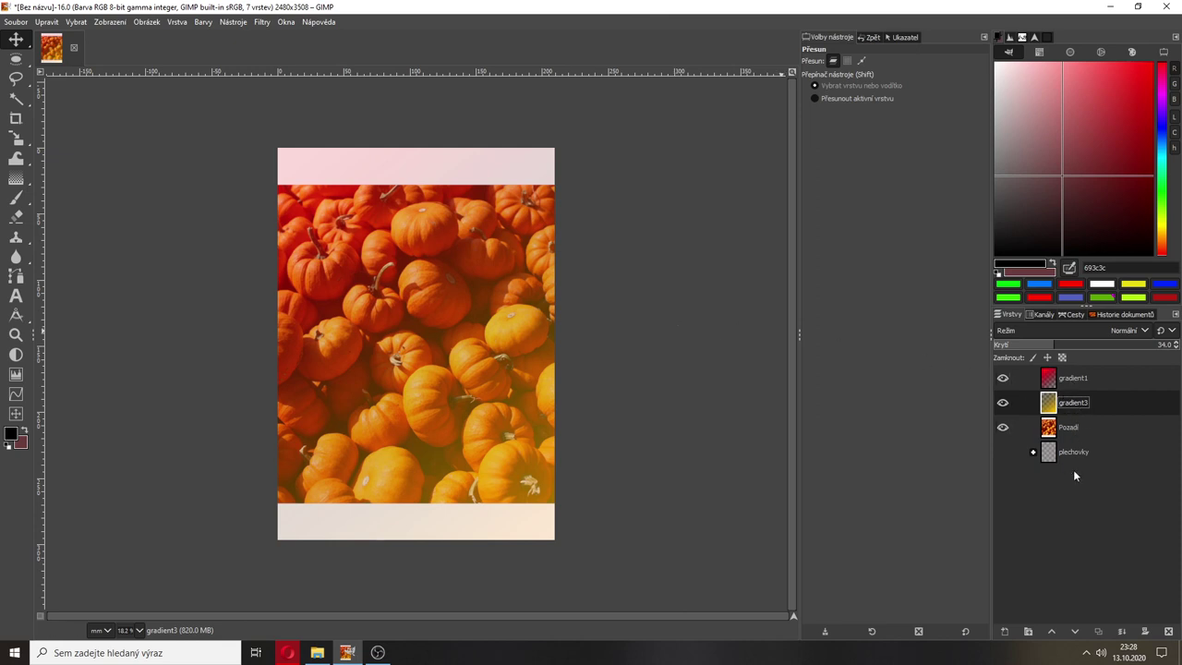
click(1028, 632)
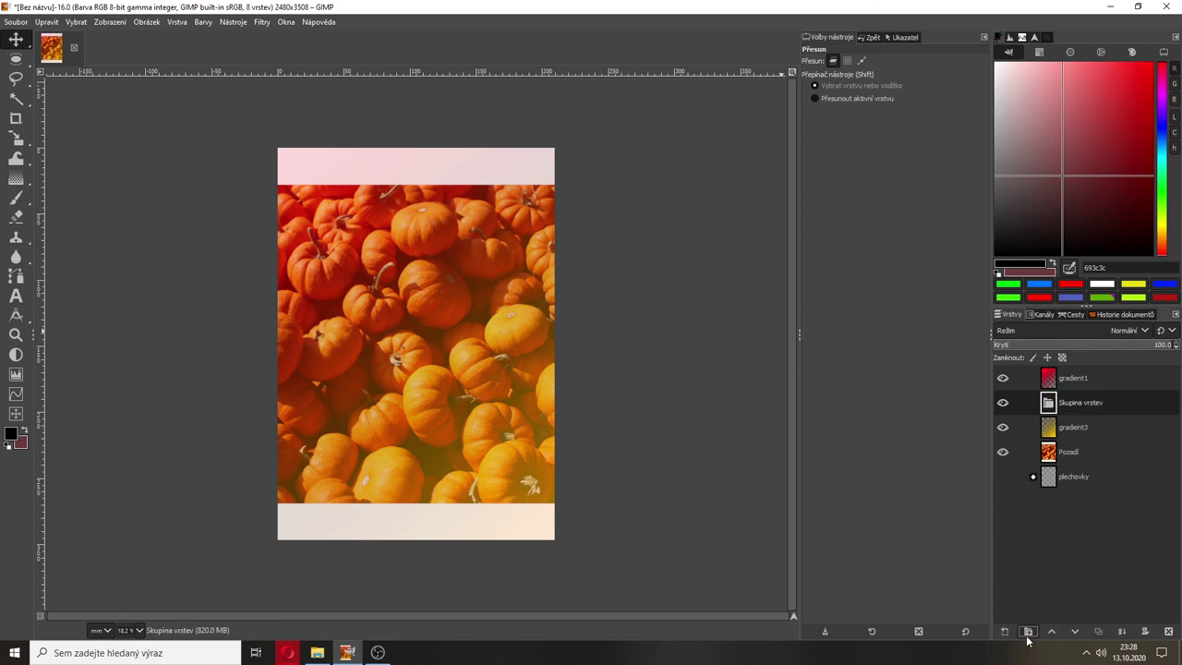
double_click(1078, 403)
text(gradienty)
key(Return)
mouse_move(1069, 379)
mouse_down()
mouse_move(1071, 427)
mouse_move(1068, 397)
mouse_up()
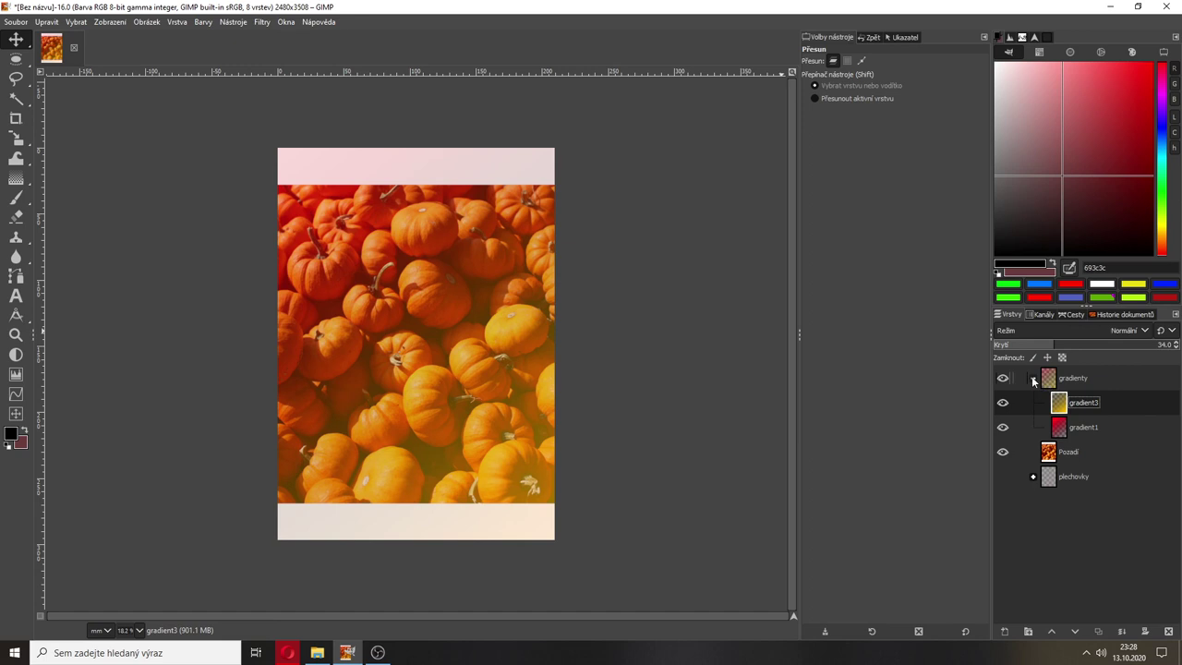
click(1033, 379)
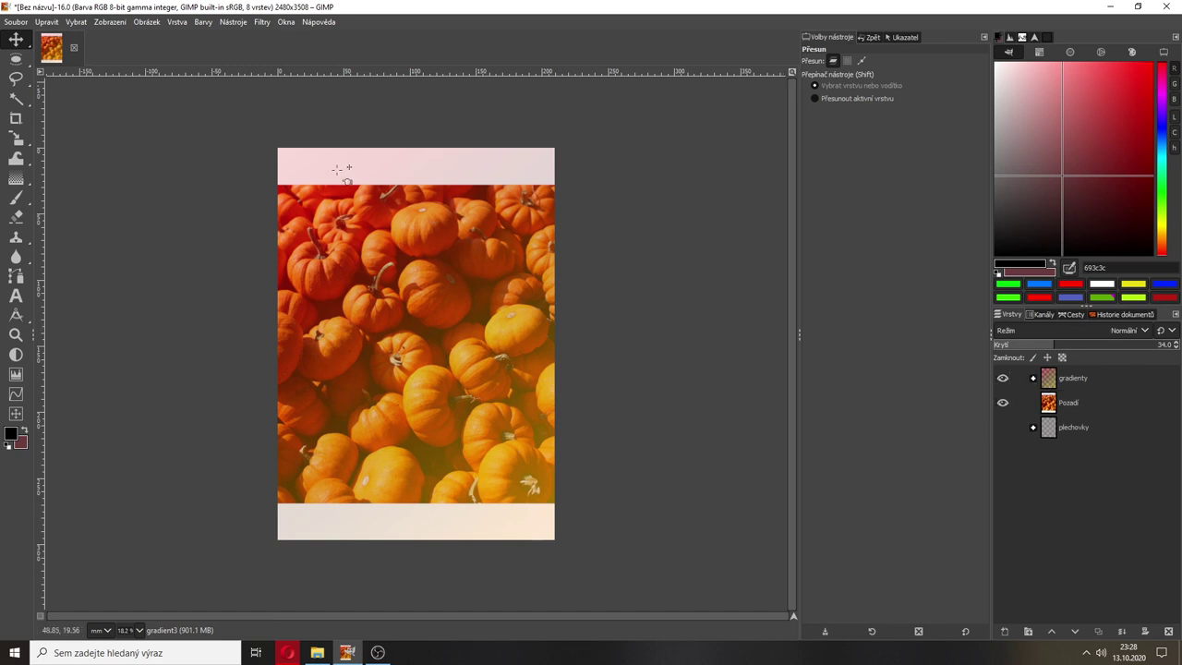
Save the layered image in the Haloween folder as vrstvy,plechova,gradient.xcf.
click(15, 22)
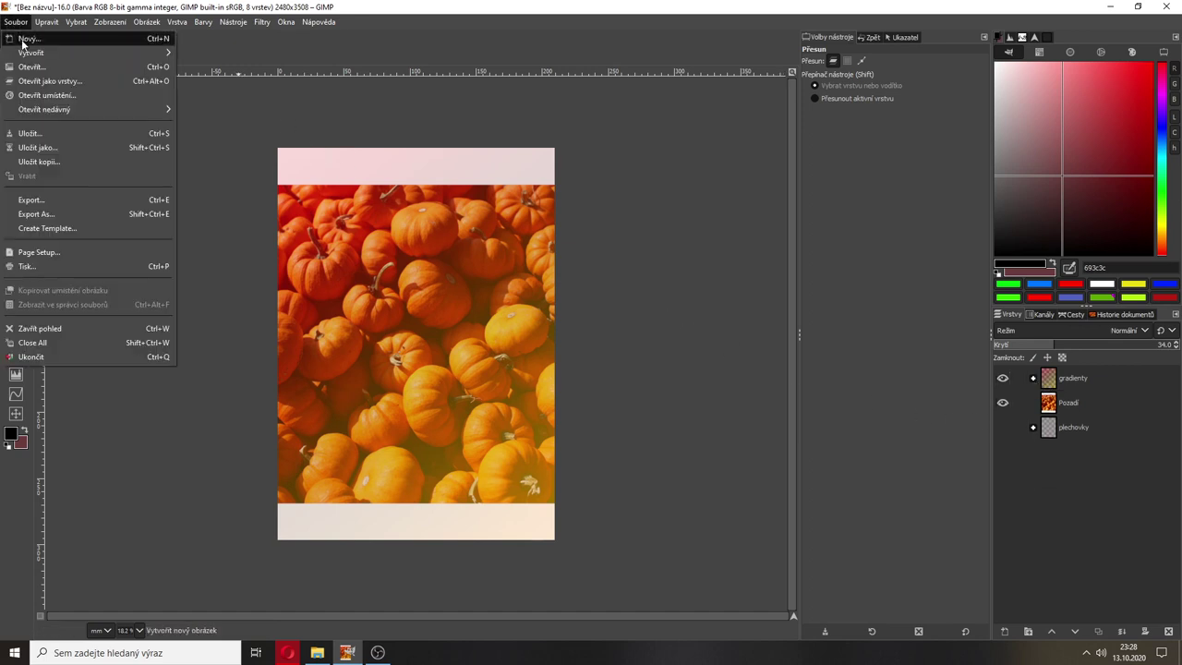
click(49, 151)
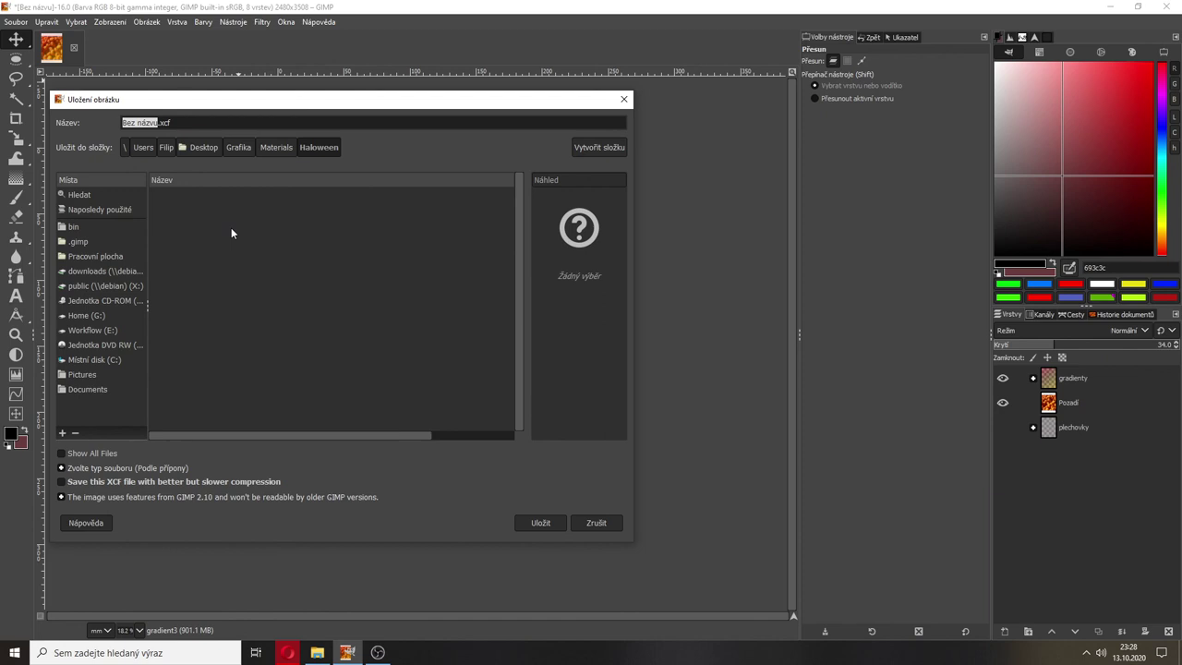
text(vrstvyy,plechovya)
key(BackSpace)
key(BackSpace)
text(a,gradient)
click(539, 522)
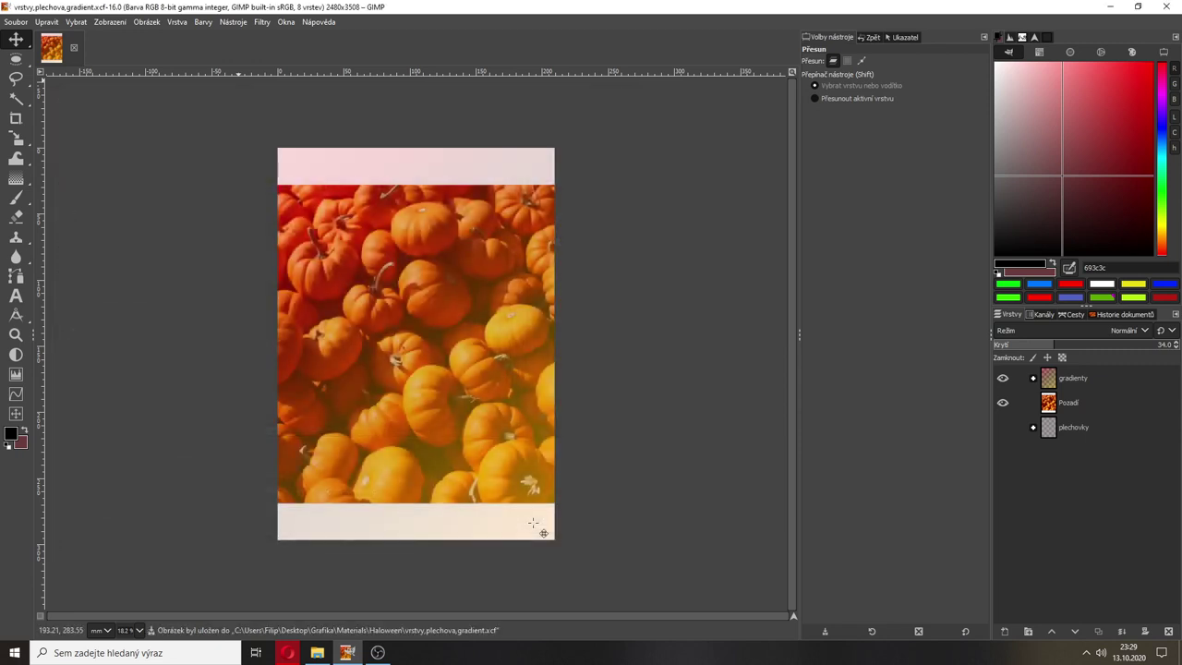
click(17, 22)
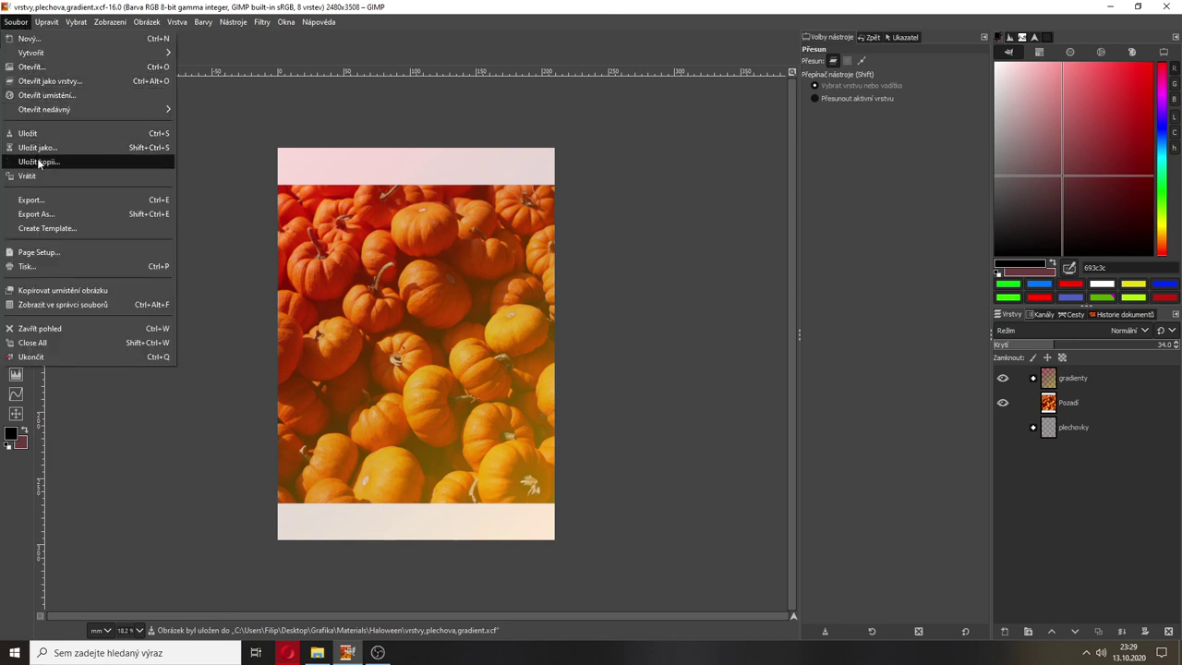
click(39, 200)
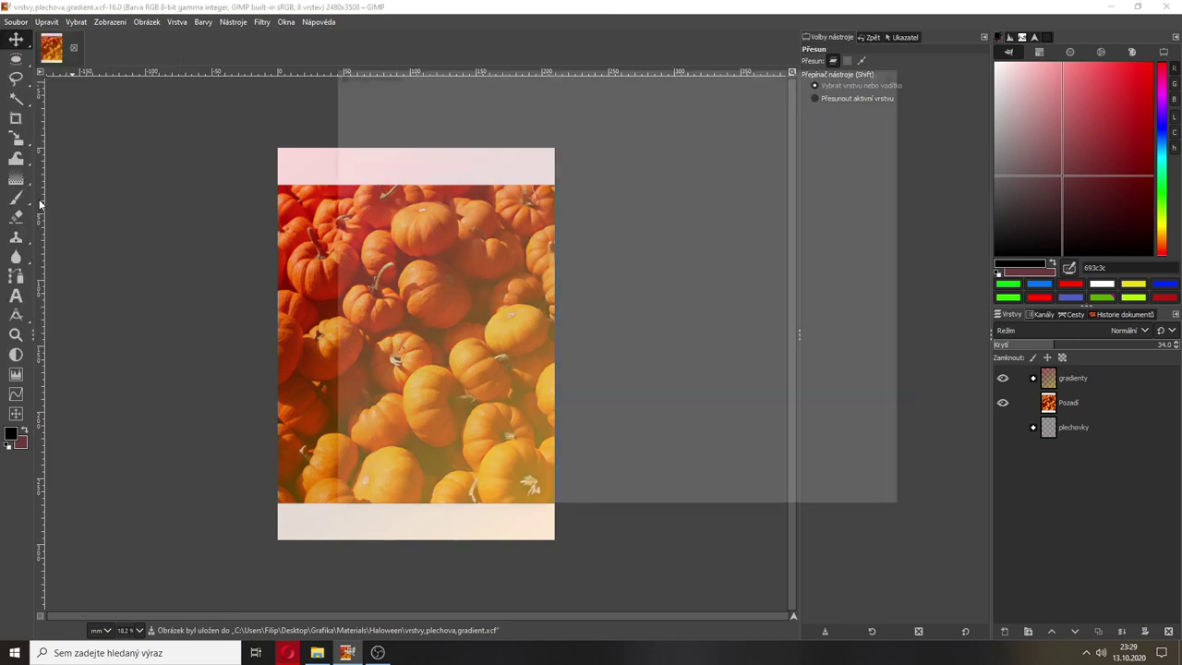
click(902, 69)
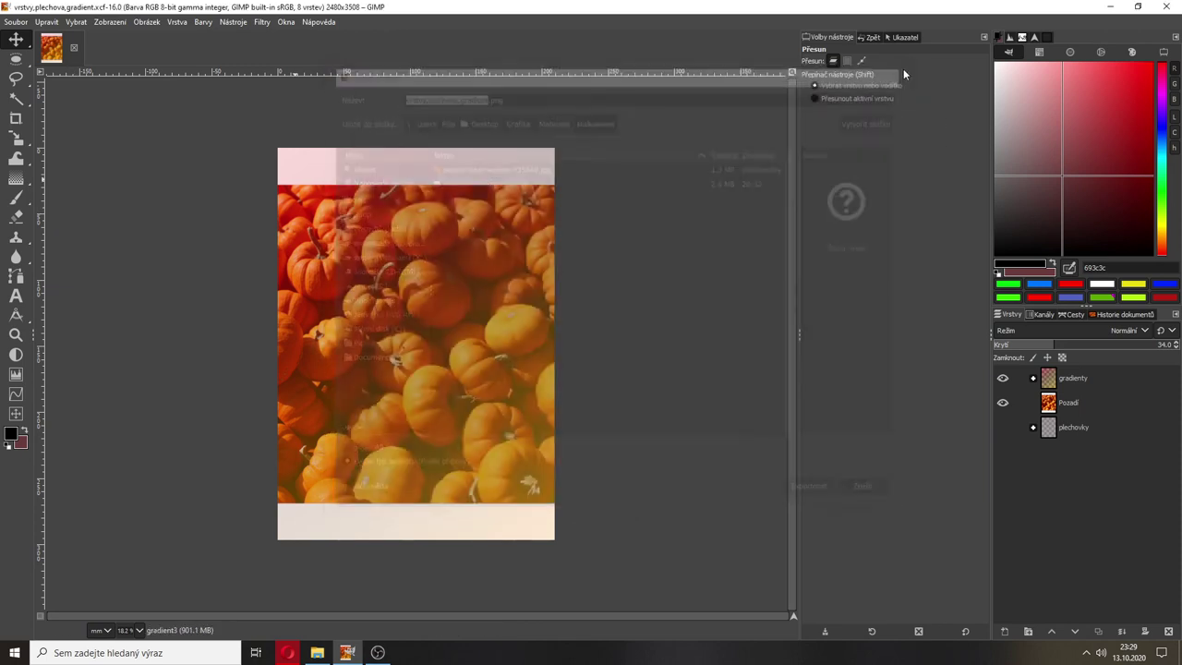
Select the Pozadí layer.
click(1068, 404)
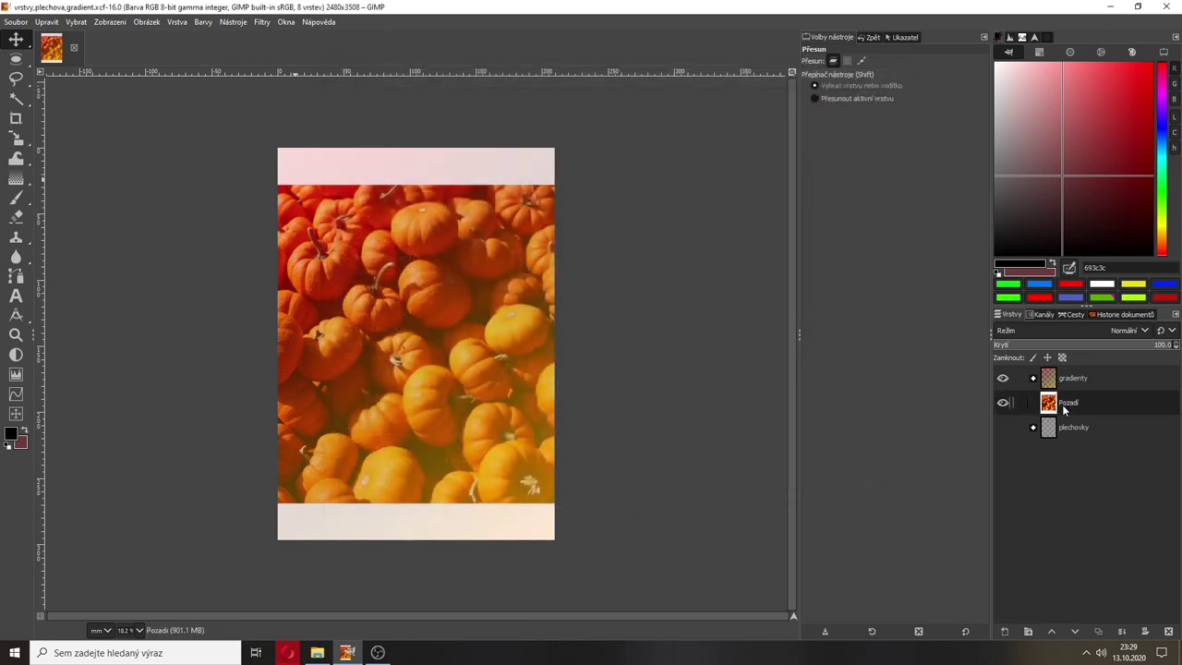